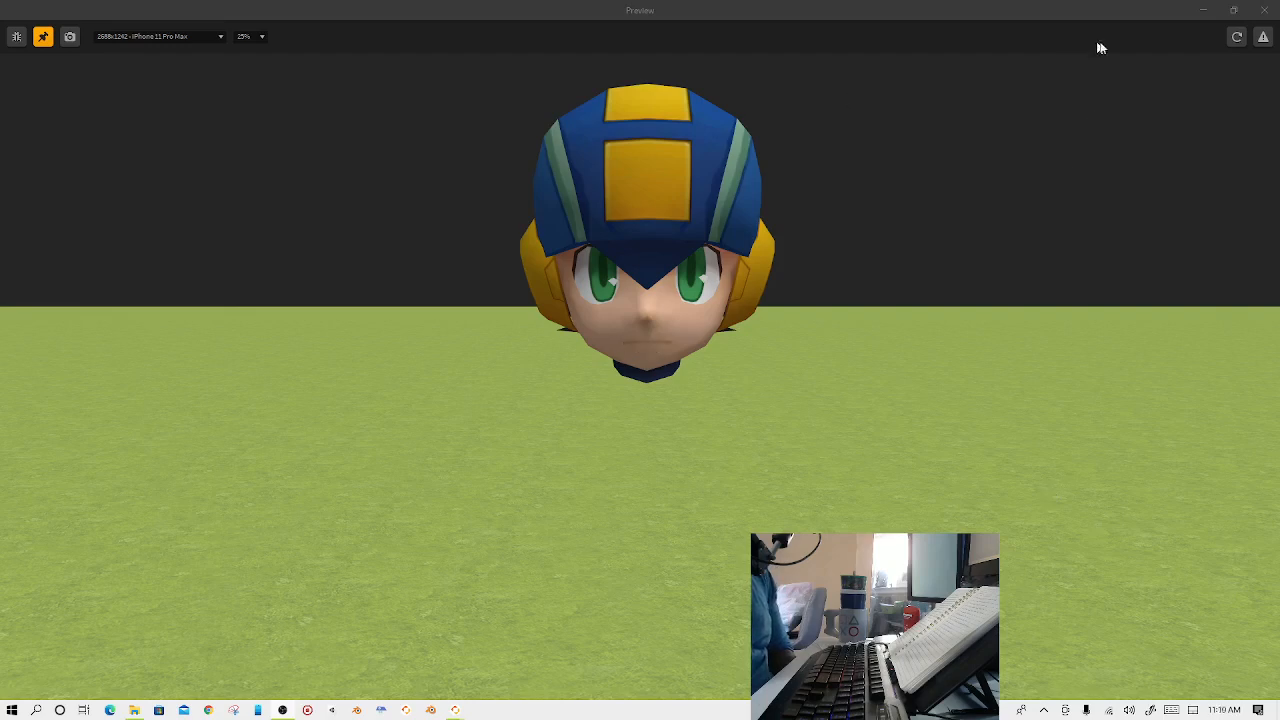
Restore the maximized game preview to a small window and close it to return to the 3D world.
{"action": "double_click", "coordinate": [1063, 16]}
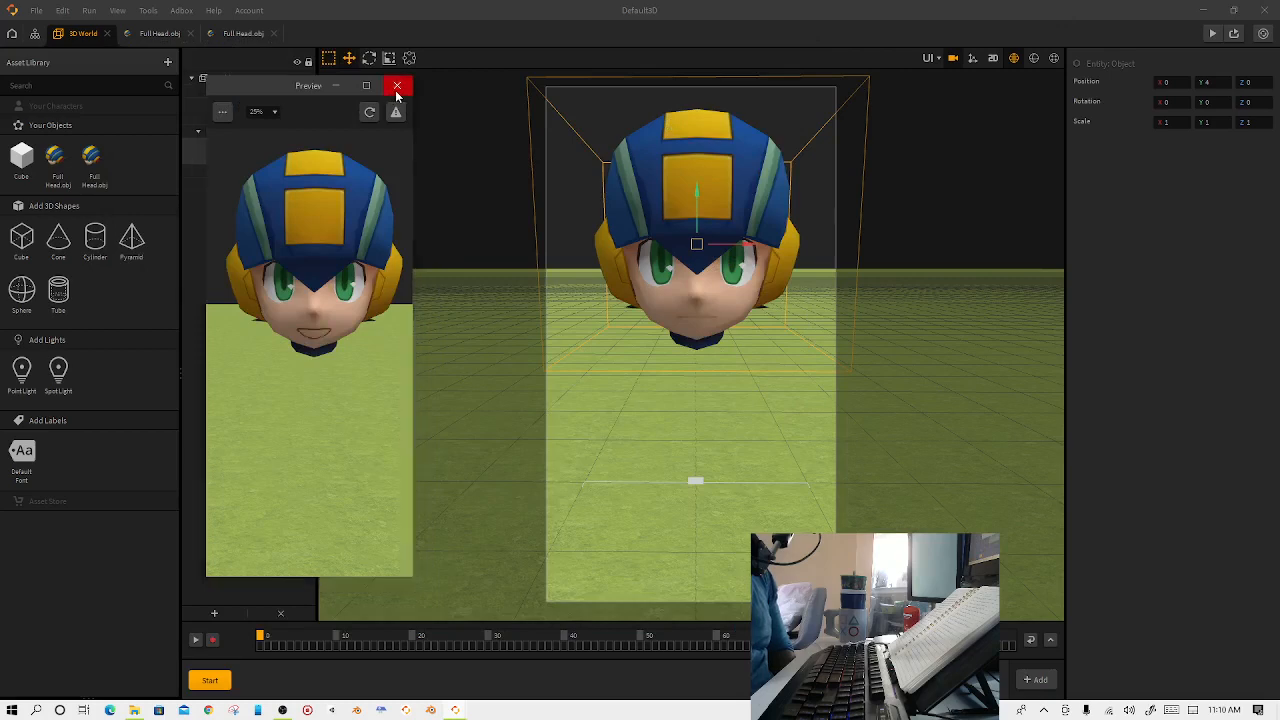
{"action": "left_click", "coordinate": [395, 88]}
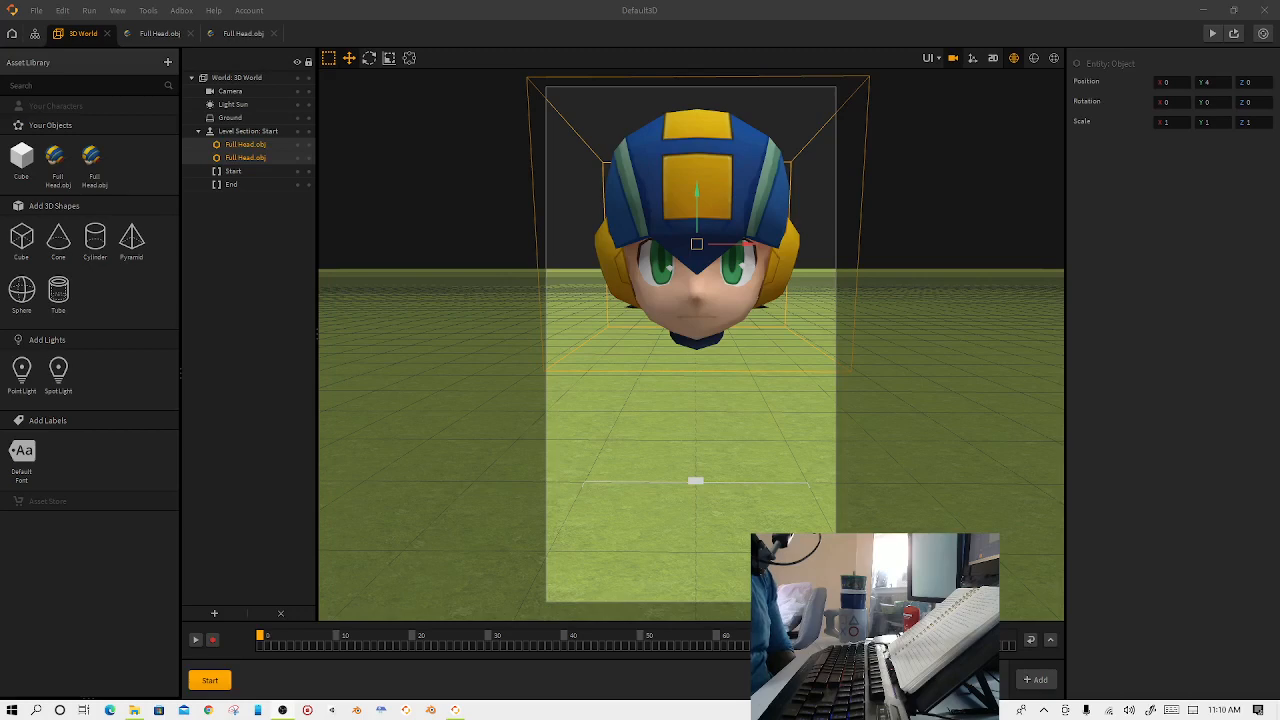
Import another Full Head.obj model using Autoscale with the Small import scale.
{"action": "left_click_drag", "start_coordinate": [540, 222], "coordinate": [865, 332]}
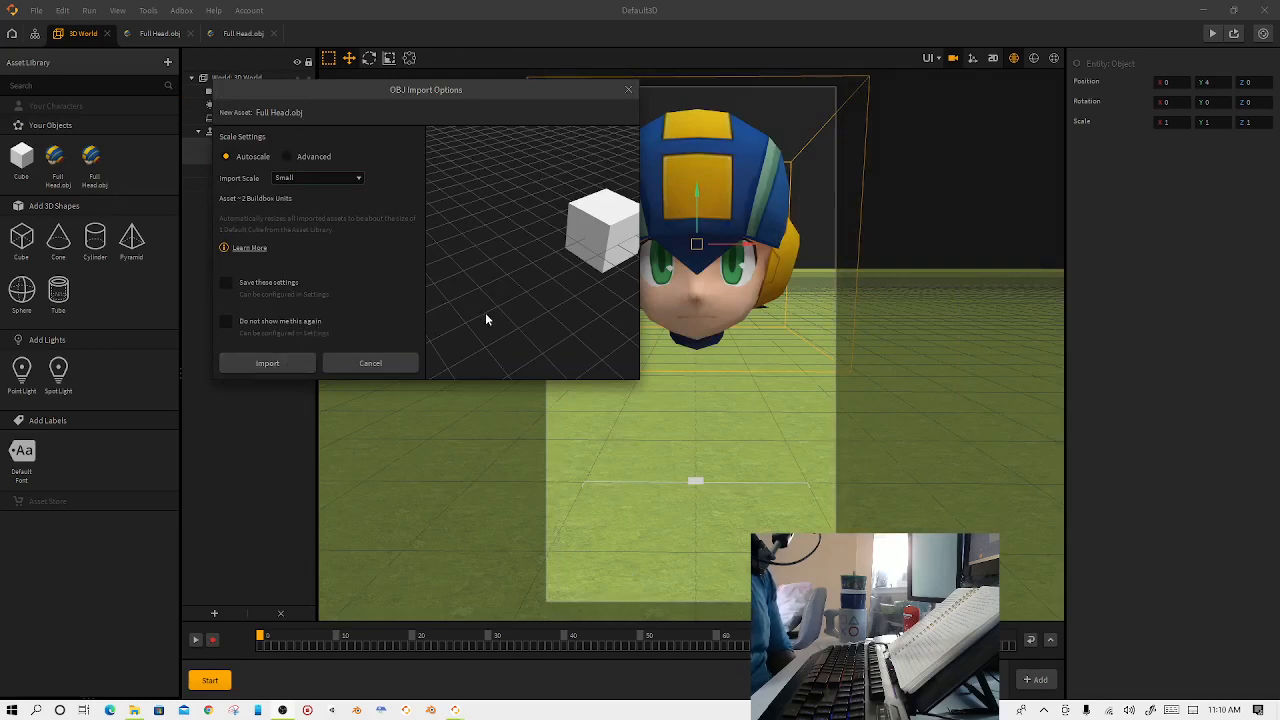
{"action": "scroll", "coordinate": [480, 314], "scroll_direction": "down", "scroll_amount": 2}
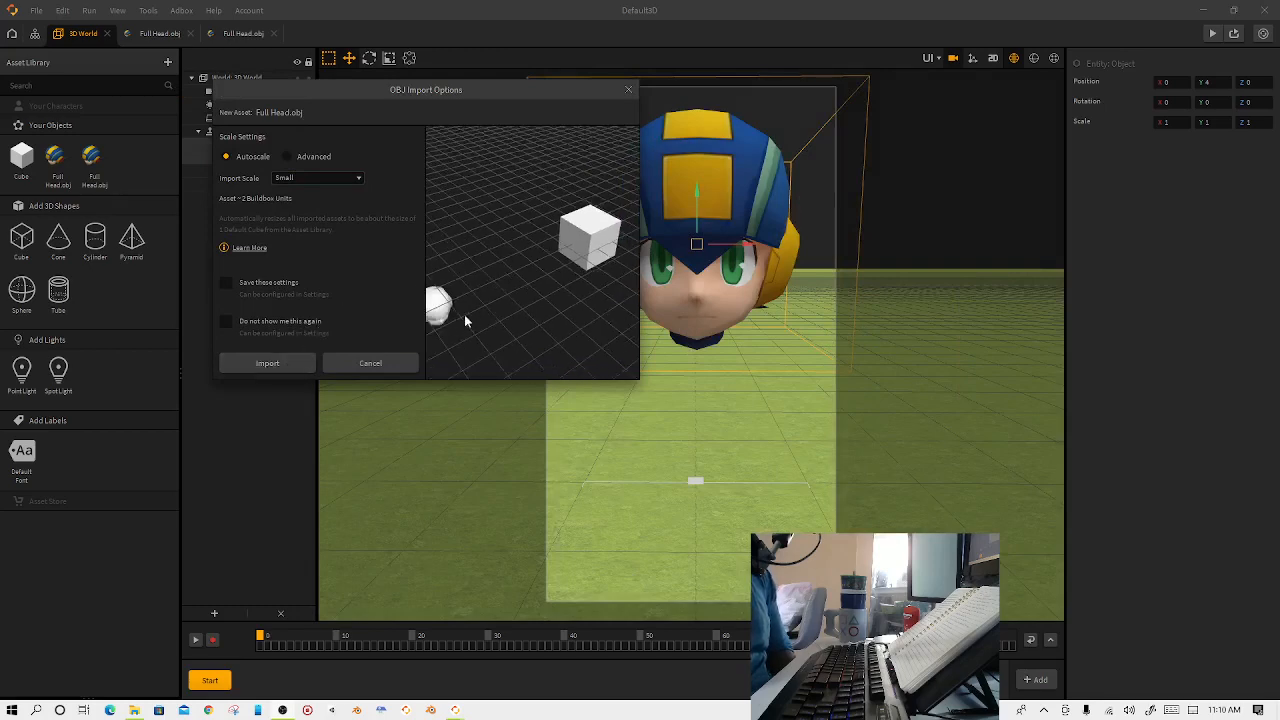
{"action": "left_click", "coordinate": [288, 363]}
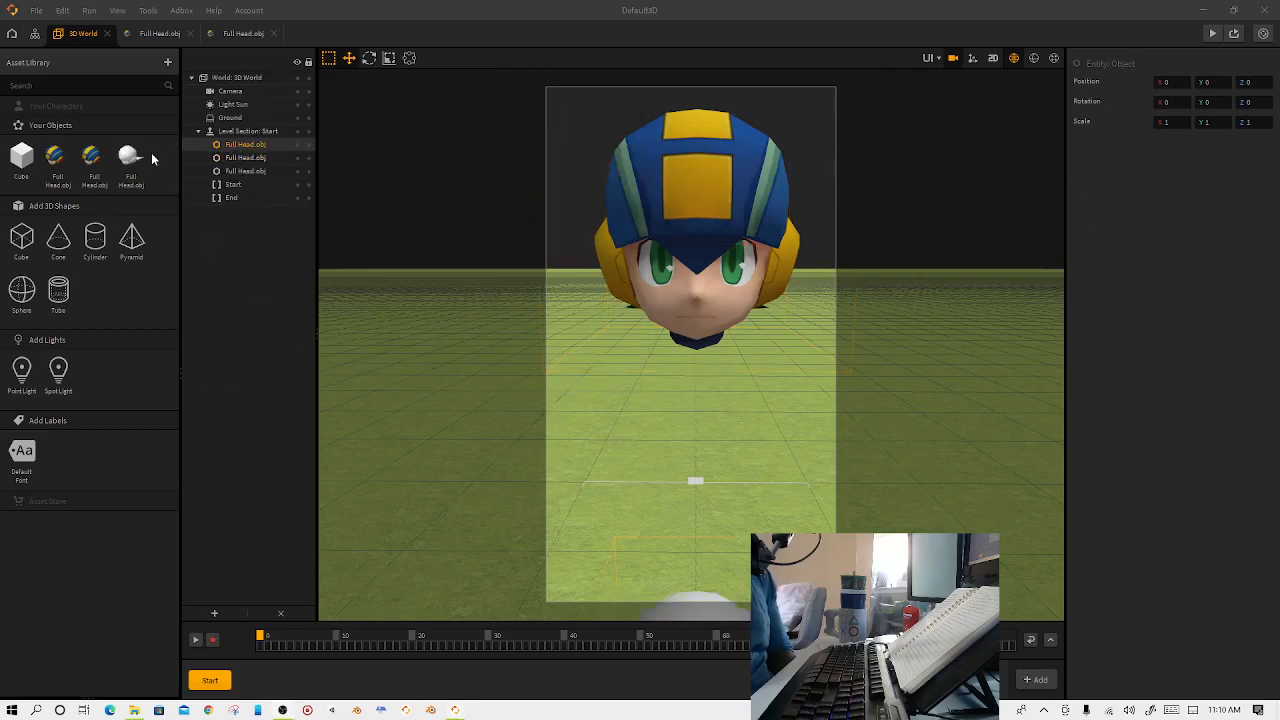
Set the physics of the newly imported, untextured Full Head.obj asset to Static.
{"action": "left_click", "coordinate": [696, 193]}
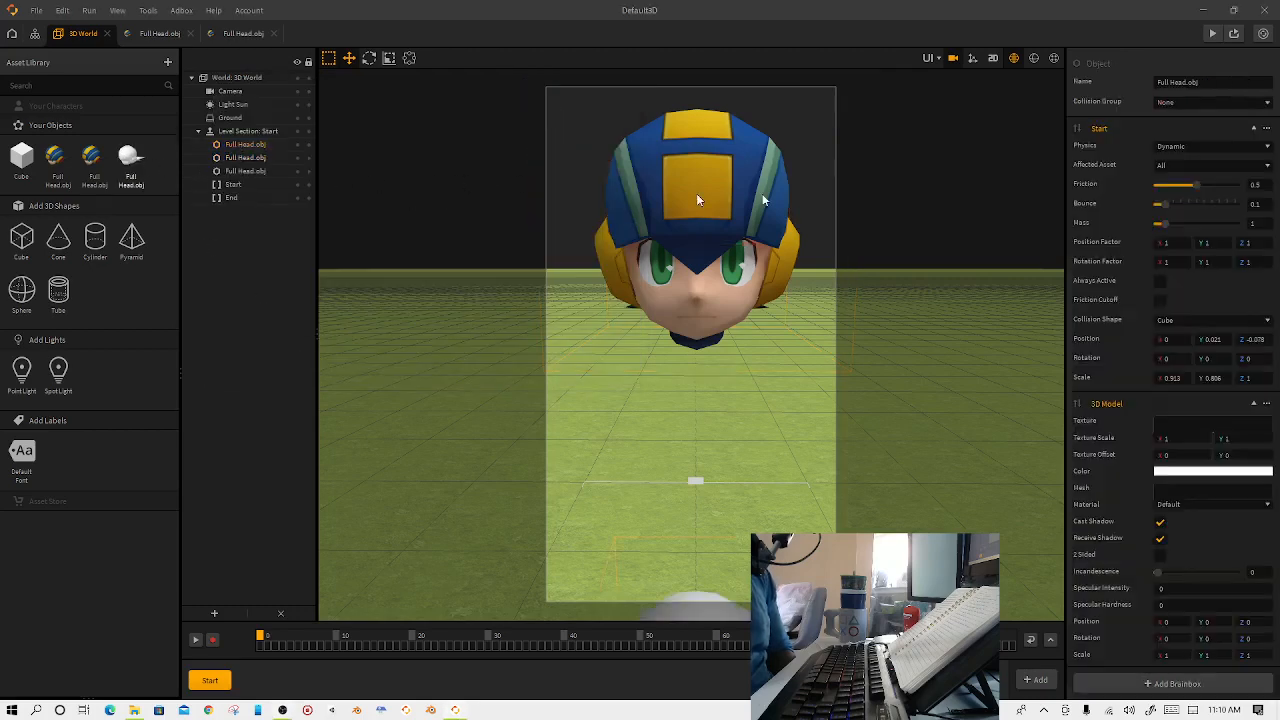
{"action": "left_click", "coordinate": [1189, 145]}
{"action": "left_click", "coordinate": [1184, 175]}
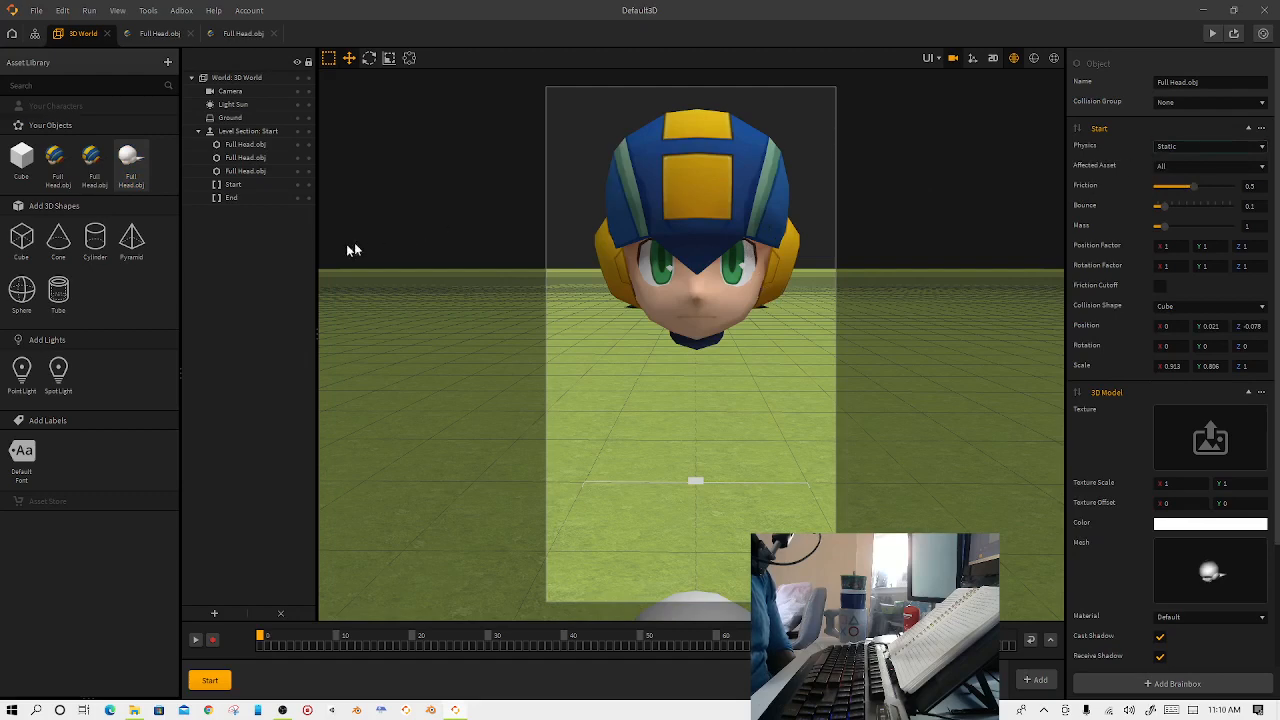
Outside the camera view, set the white head's Y position to 4 and raise it above the textured head to about Y 5.5.
{"action": "left_click", "coordinate": [263, 150]}
{"action": "left_click", "coordinate": [952, 58]}
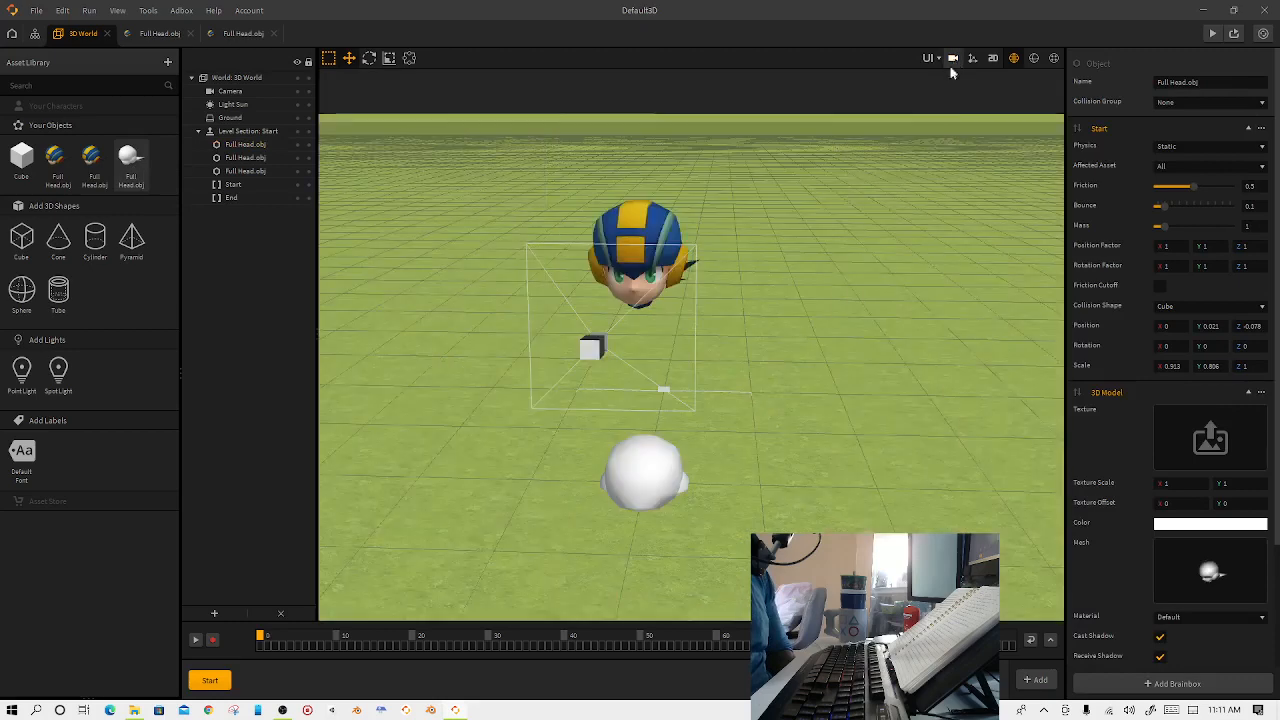
{"action": "left_click", "coordinate": [658, 472]}
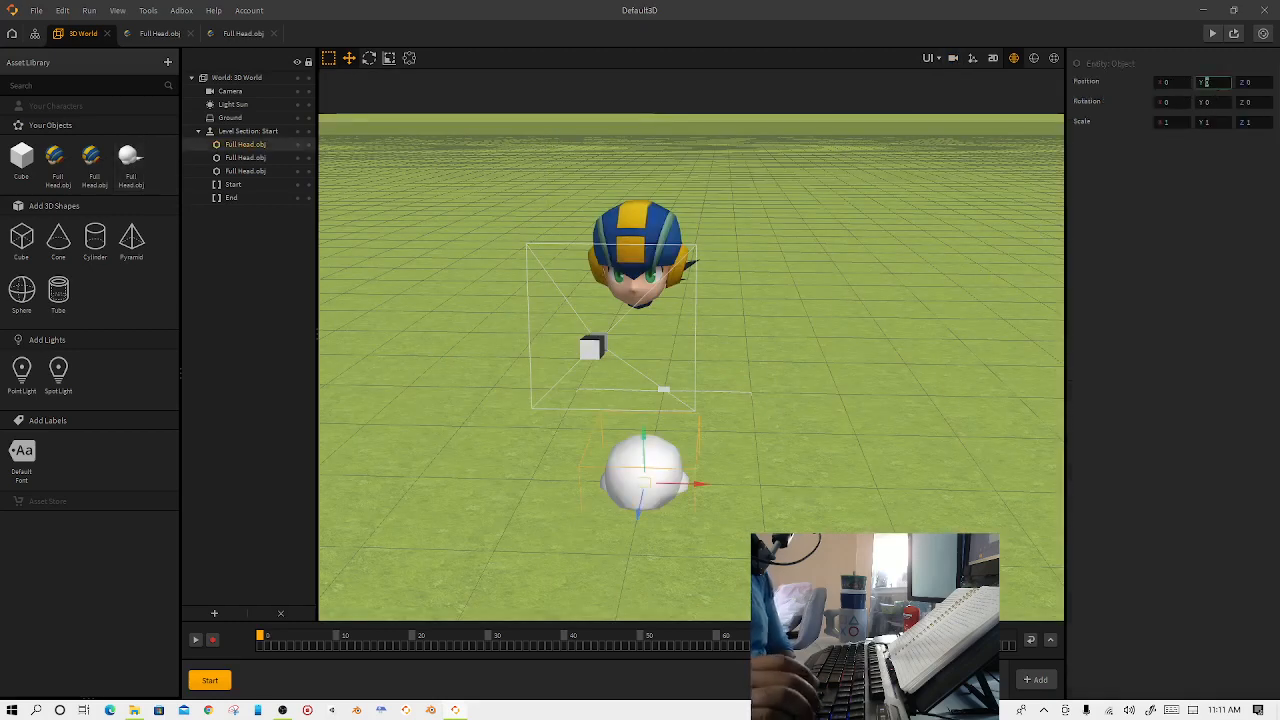
{"action": "type", "text": "4"}
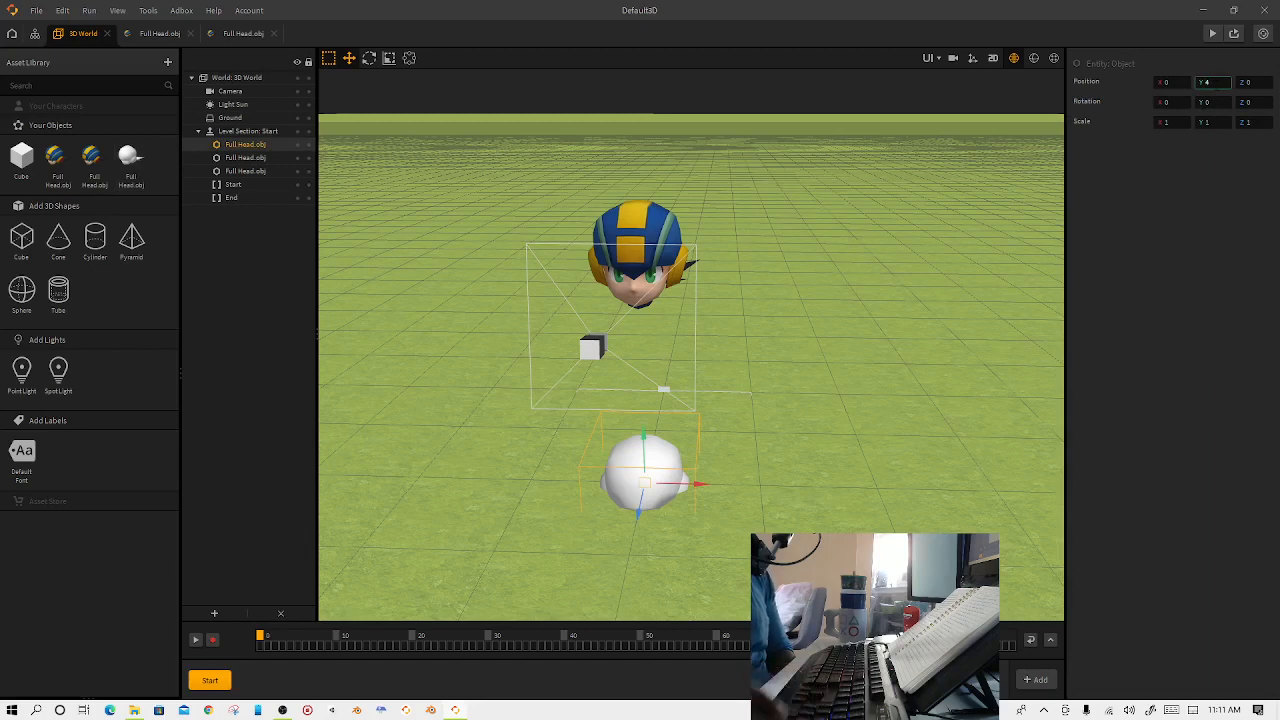
{"action": "key", "text": "Return"}
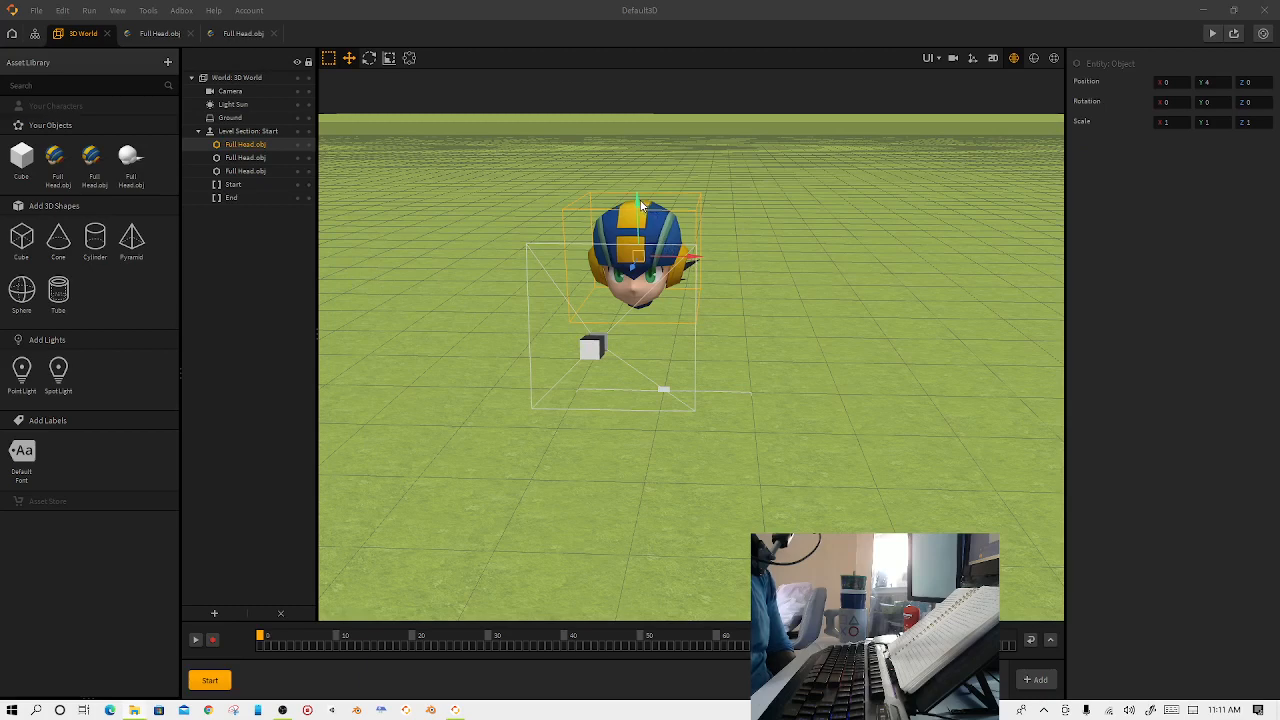
{"action": "left_click_drag", "start_coordinate": [641, 204], "coordinate": [644, 165]}
{"action": "left_click_drag", "start_coordinate": [644, 127], "coordinate": [638, 90]}
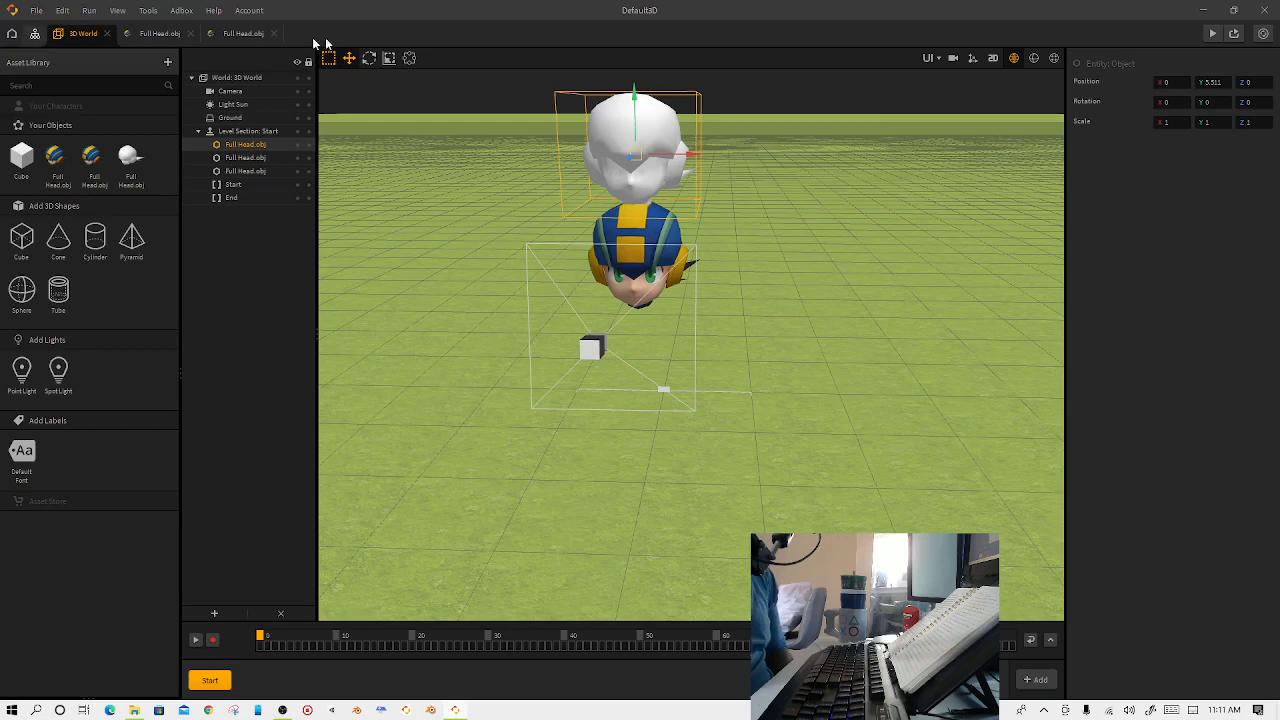
Apply the bright blue-and-yellow texture to the white Full Head.obj asset and replace it with the grayscale texture.
{"action": "left_click", "coordinate": [134, 157]}
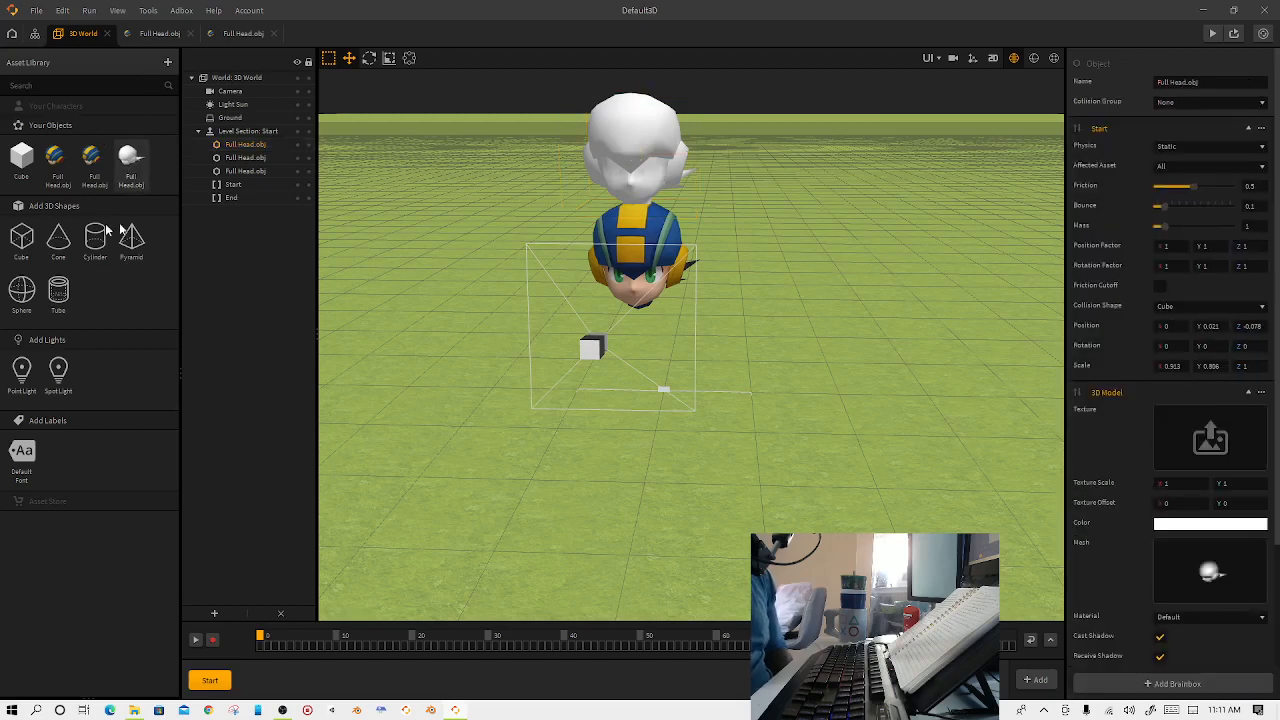
{"action": "left_click_drag", "start_coordinate": [957, 300], "coordinate": [1195, 435]}
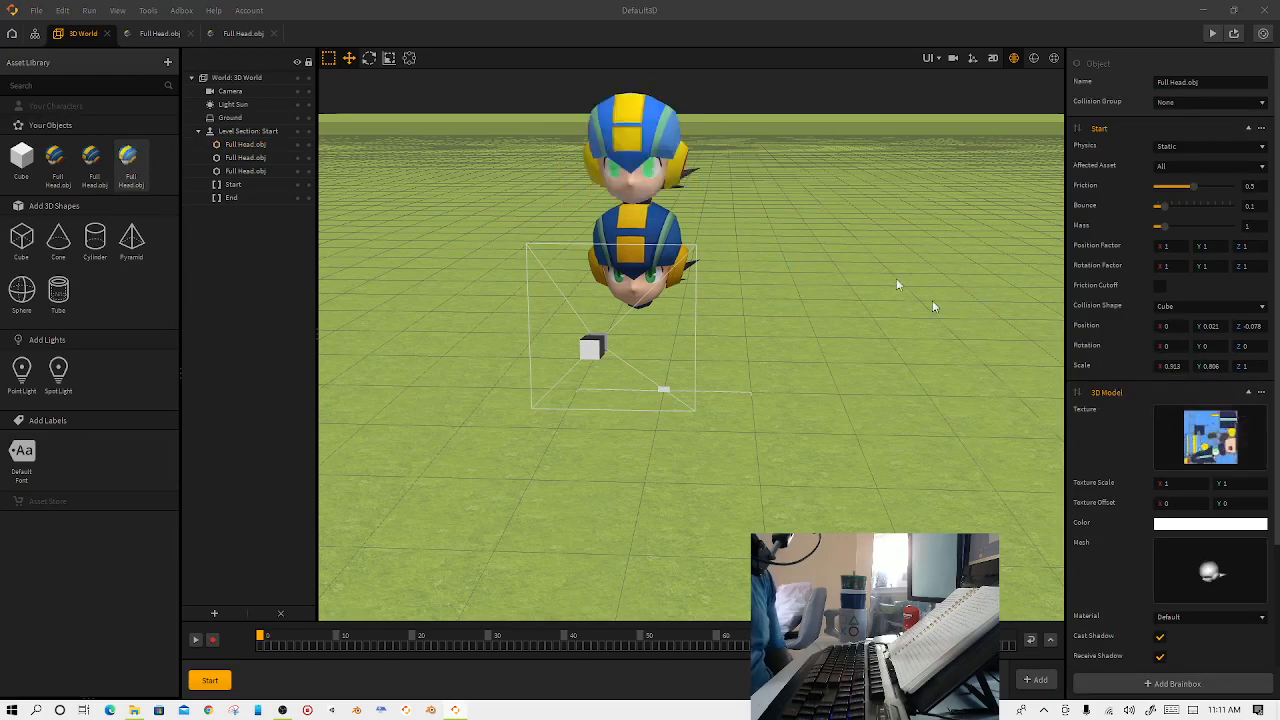
{"action": "scroll", "coordinate": [722, 192], "scroll_direction": "up", "scroll_amount": 2}
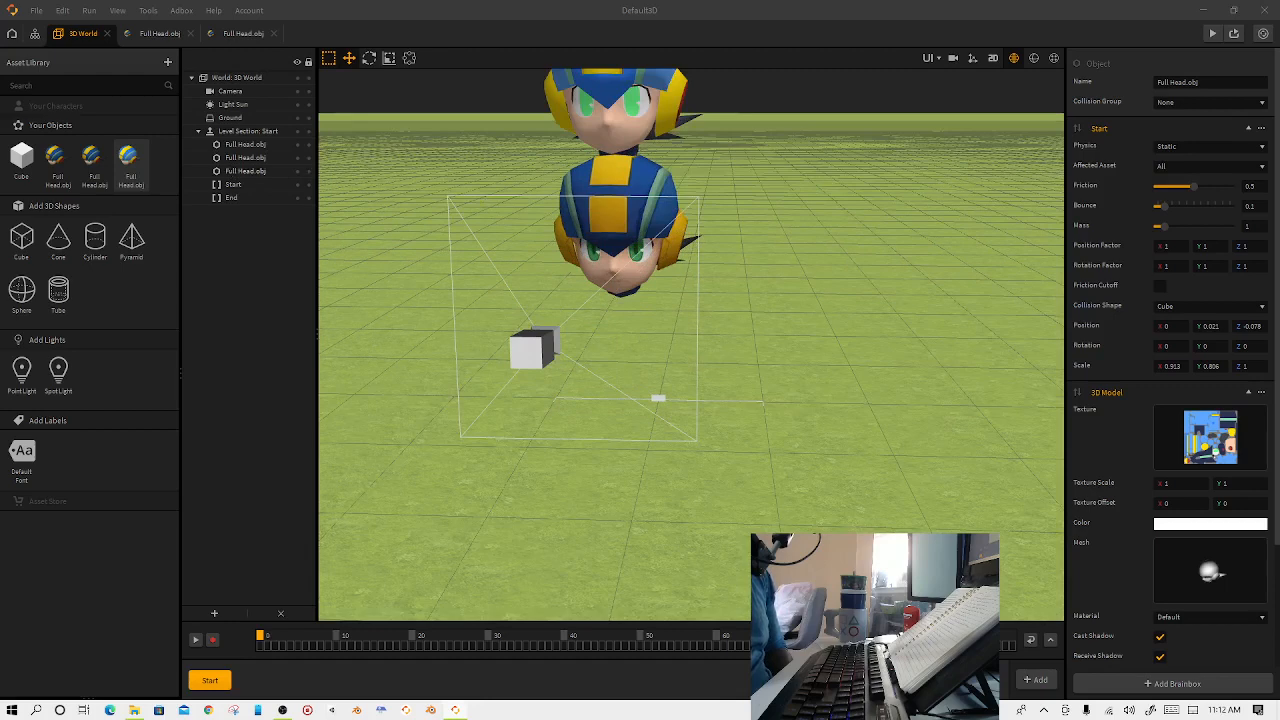
{"action": "left_click", "coordinate": [1203, 444]}
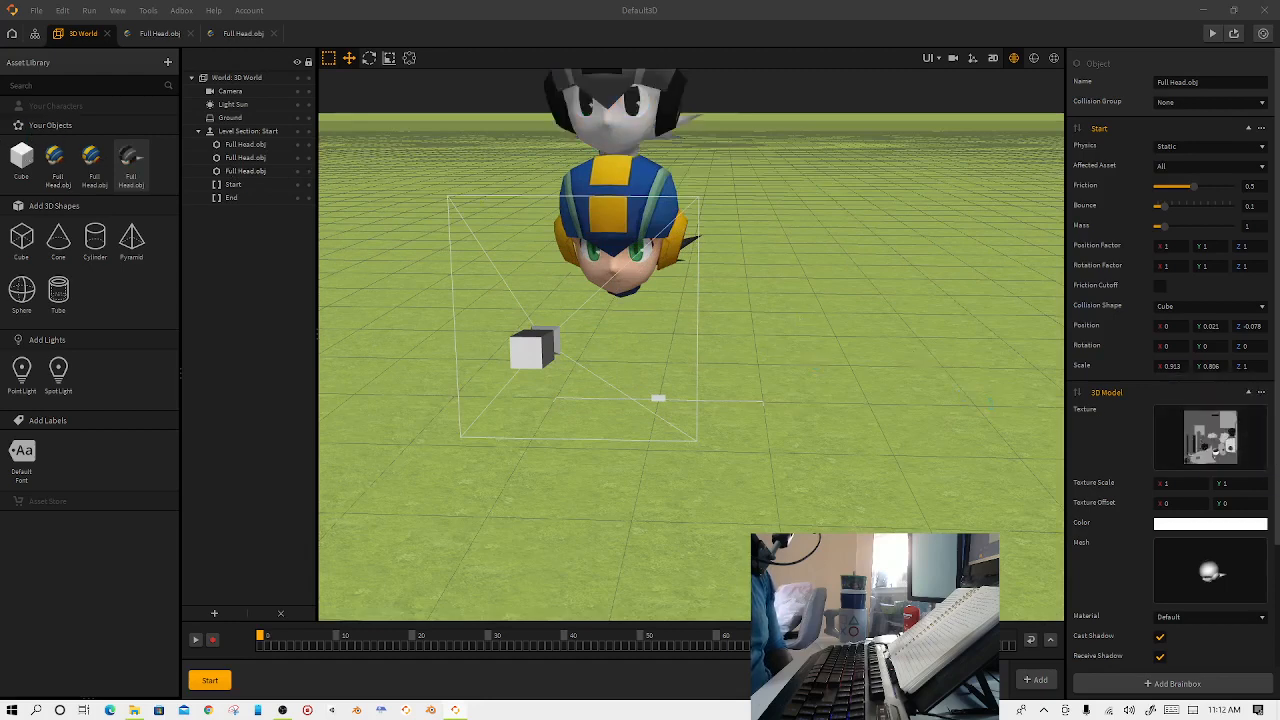
Replace the upper head's grayscale texture with the darker blue-and-yellow texture.
{"action": "scroll", "coordinate": [390, 158], "scroll_direction": "down", "scroll_amount": 3}
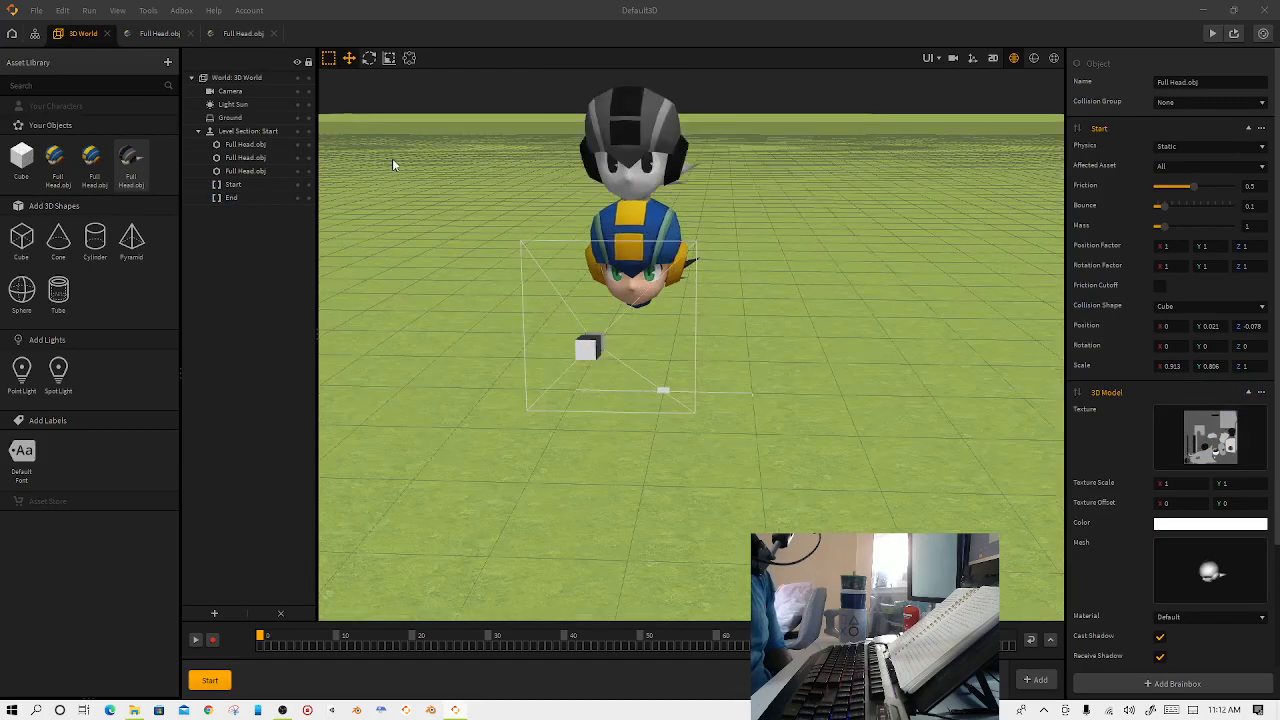
{"action": "scroll", "coordinate": [395, 160], "scroll_direction": "down", "scroll_amount": 3}
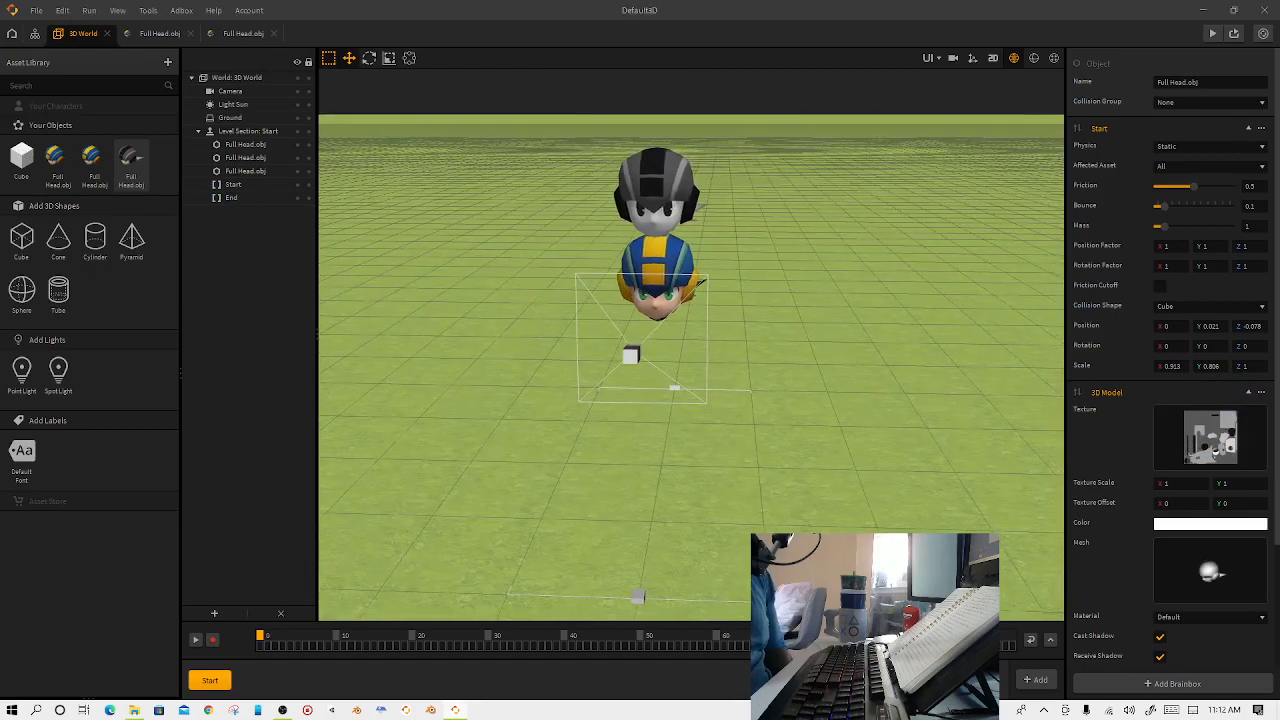
{"action": "left_click_drag", "start_coordinate": [58, 123], "coordinate": [1211, 440]}
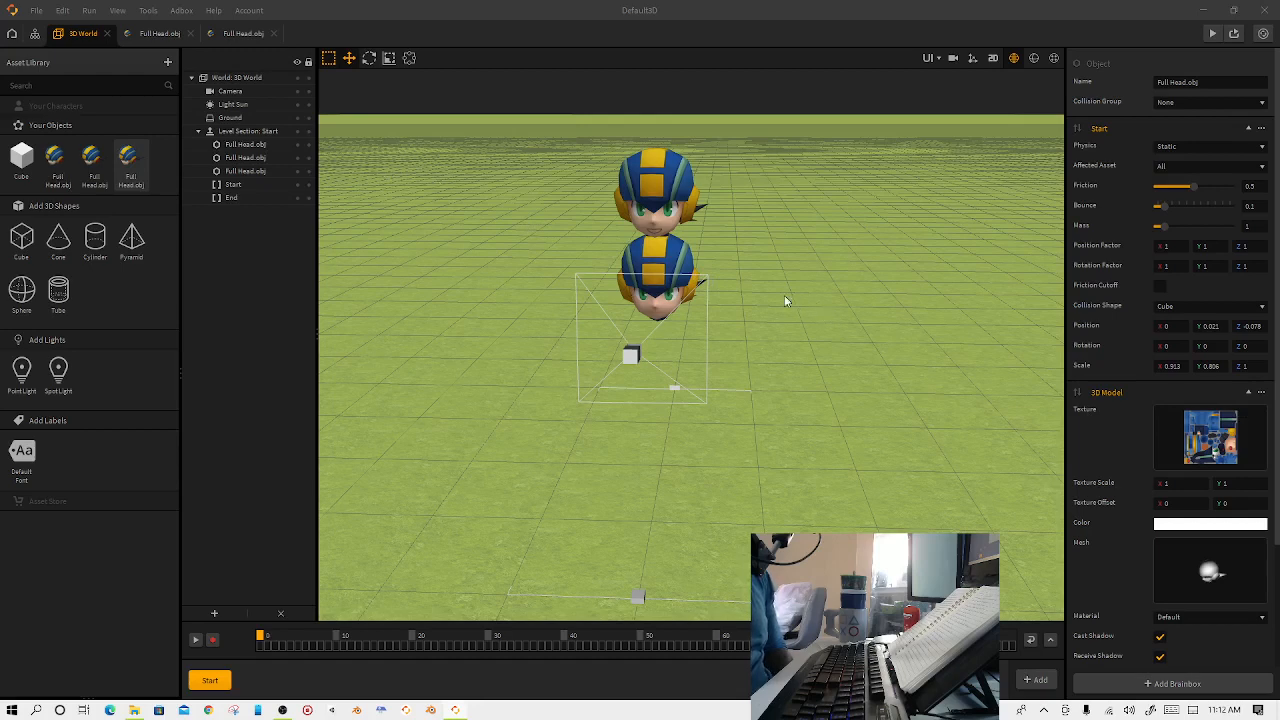
Delete the third Full Head.obj, the extra head placed above the others.
{"action": "mouse_move", "coordinate": [1226, 430]}
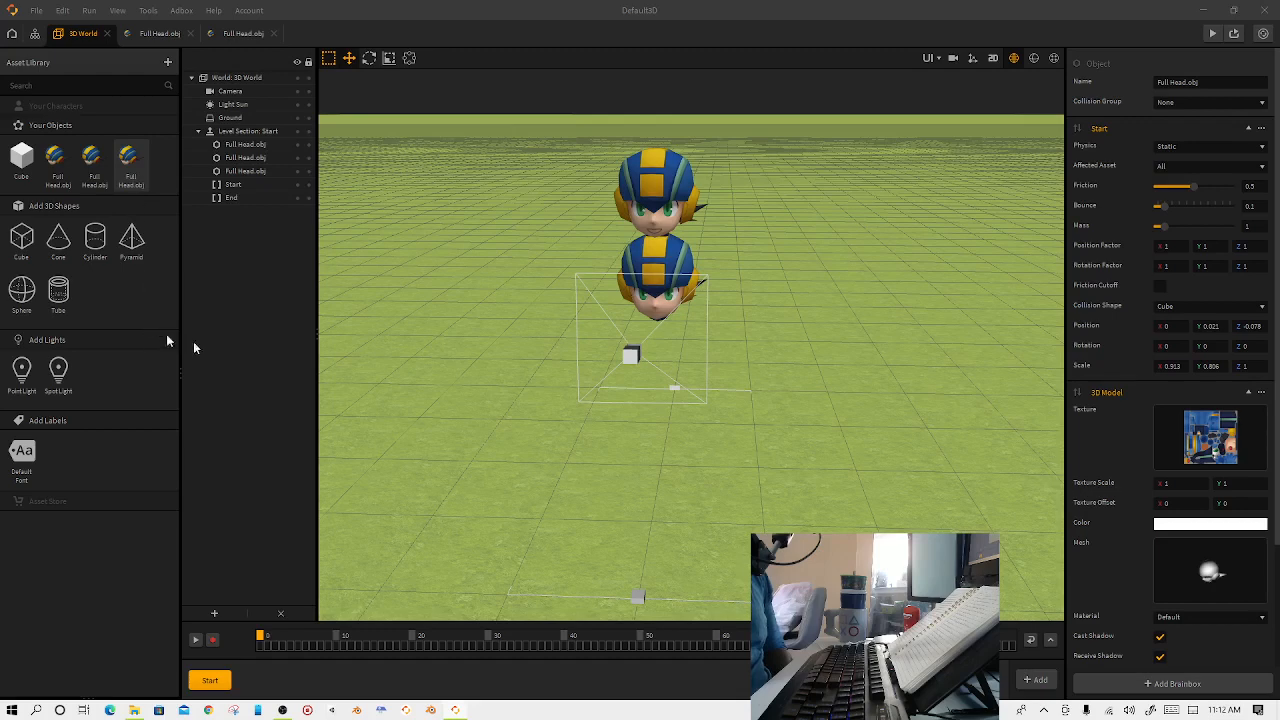
{"action": "left_click", "coordinate": [249, 171]}
{"action": "key", "text": "Delete"}
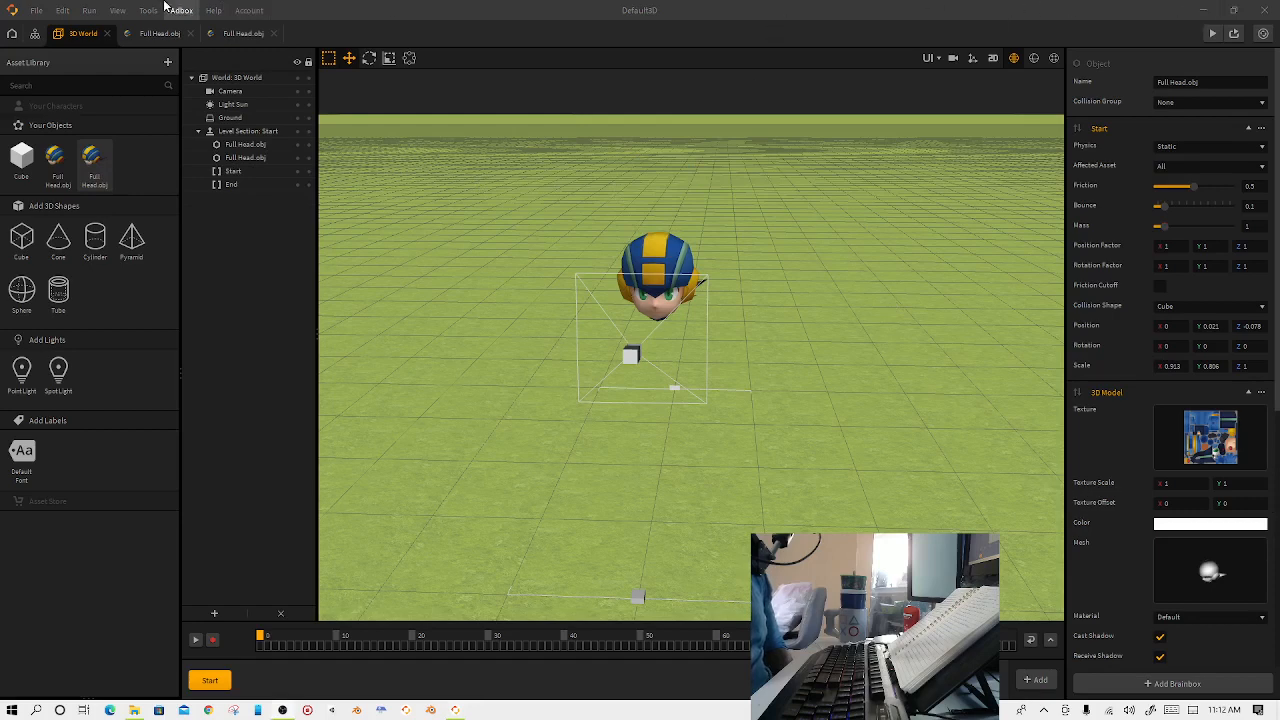
Save the project under the new name "Making a VTuber.bbdoc" in the BuildBox Projects folder.
{"action": "left_click", "coordinate": [37, 10]}
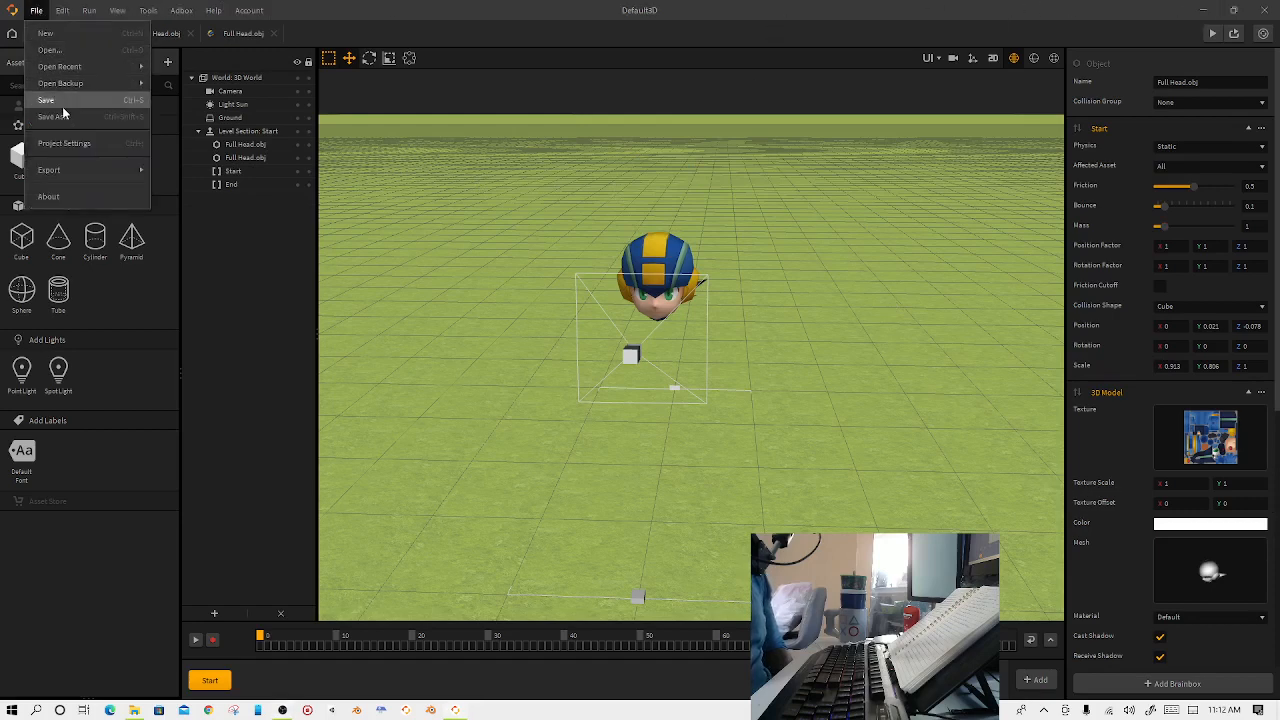
{"action": "left_click", "coordinate": [62, 116]}
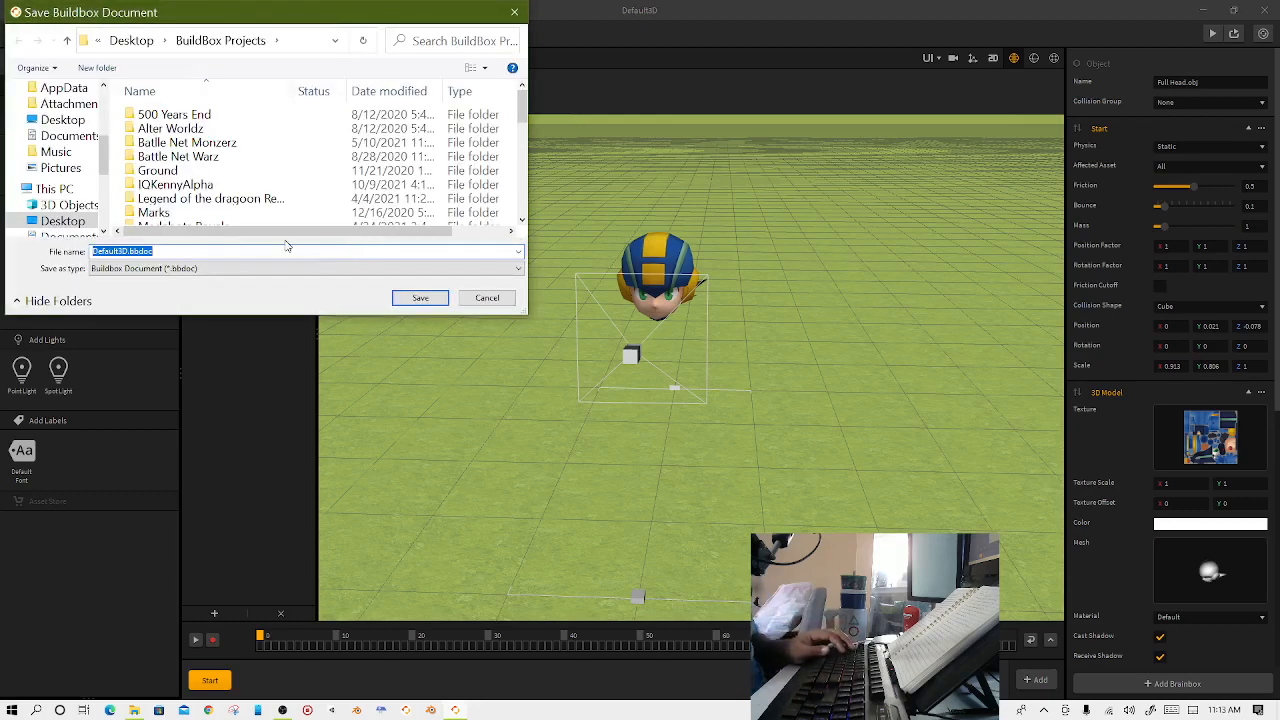
{"action": "left_click", "coordinate": [278, 251]}
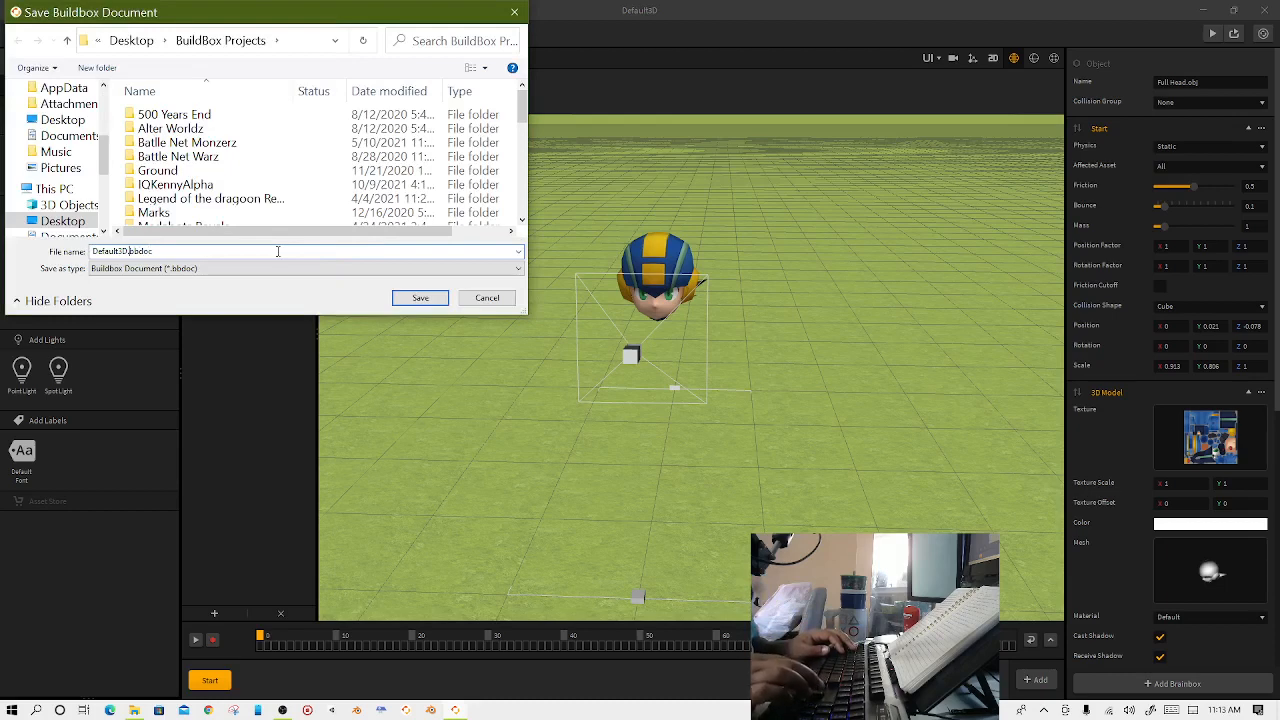
{"action": "key", "text": "BackSpace"}
{"action": "key", "text": "BackSpace"}
{"action": "key", "text": "BackSpace"}
{"action": "key", "text": "BackSpace"}
{"action": "key", "text": "BackSpace"}
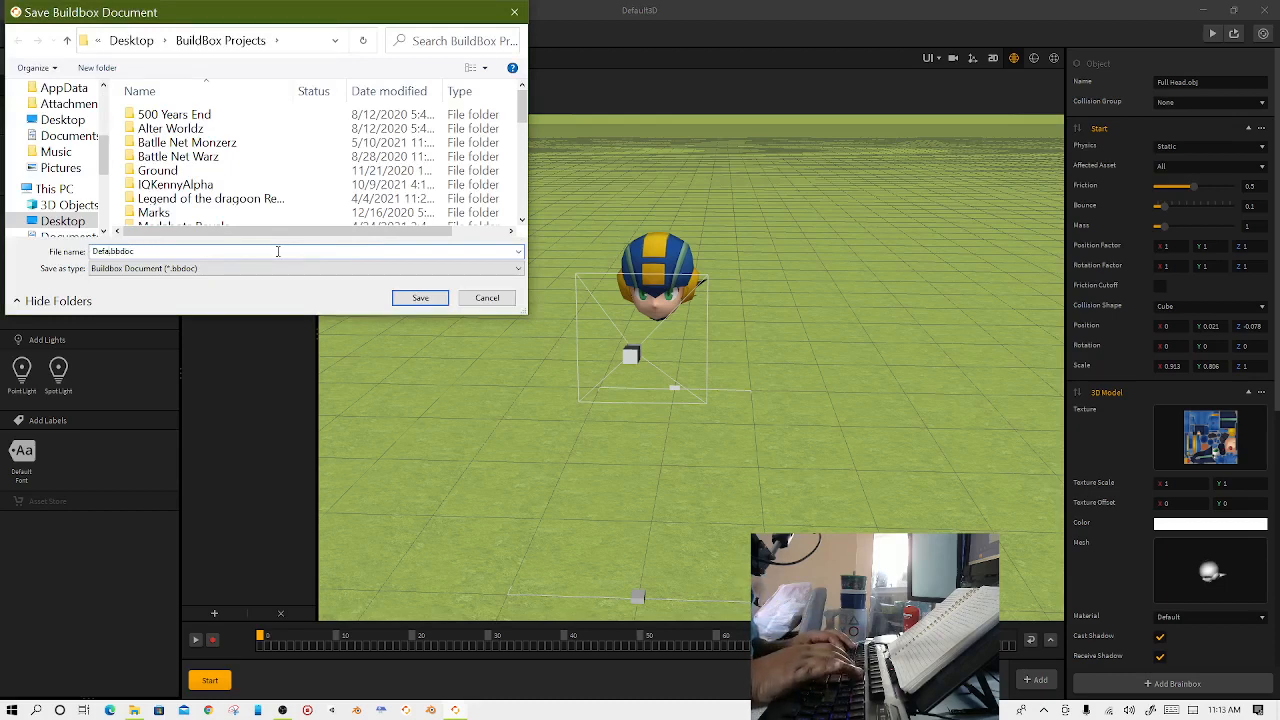
{"action": "key", "text": "BackSpace"}
{"action": "key", "text": "BackSpace"}
{"action": "key", "text": "BackSpace"}
{"action": "key", "text": "BackSpace"}
{"action": "type", "text": "Making"}
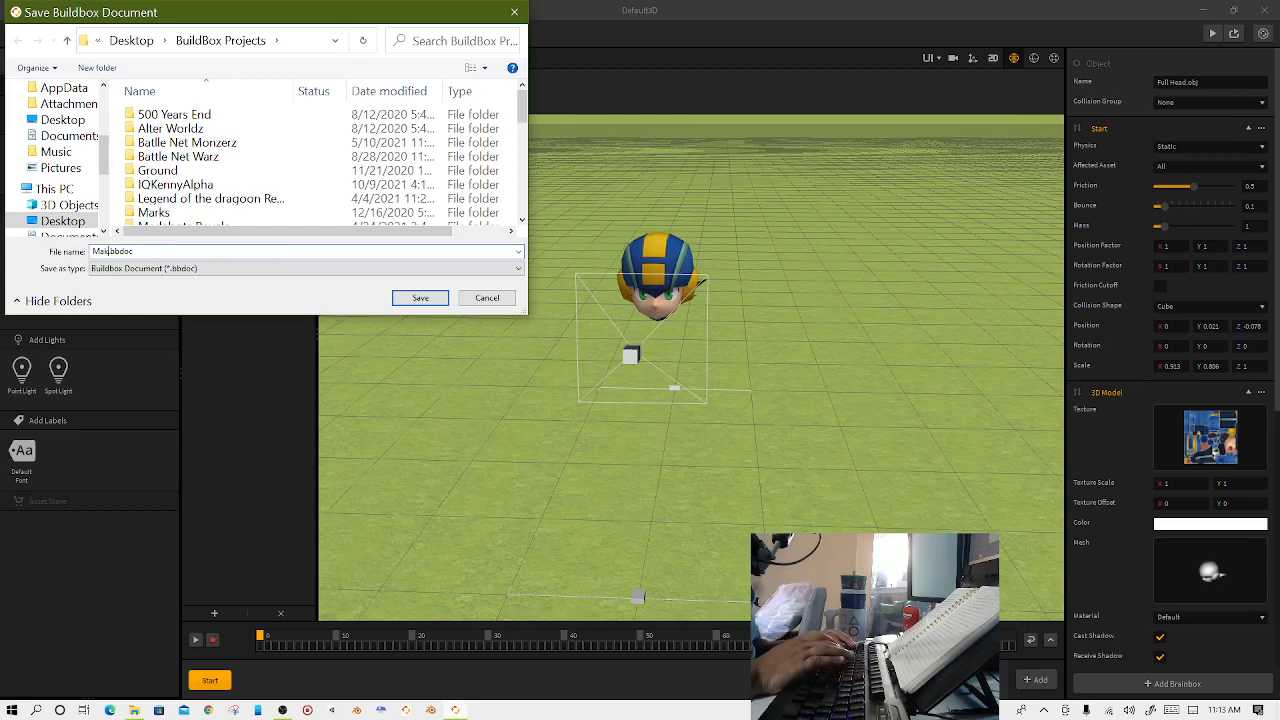
{"action": "type", "text": " a "}
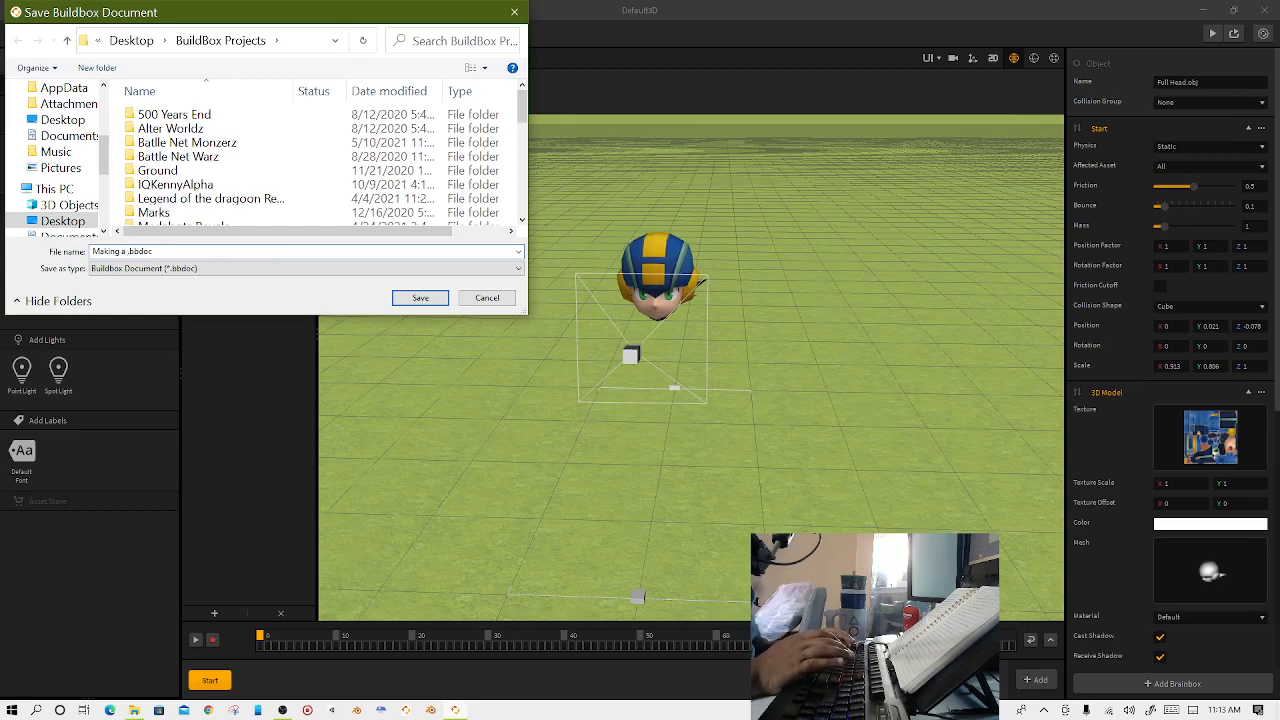
{"action": "type", "text": "VTuber"}
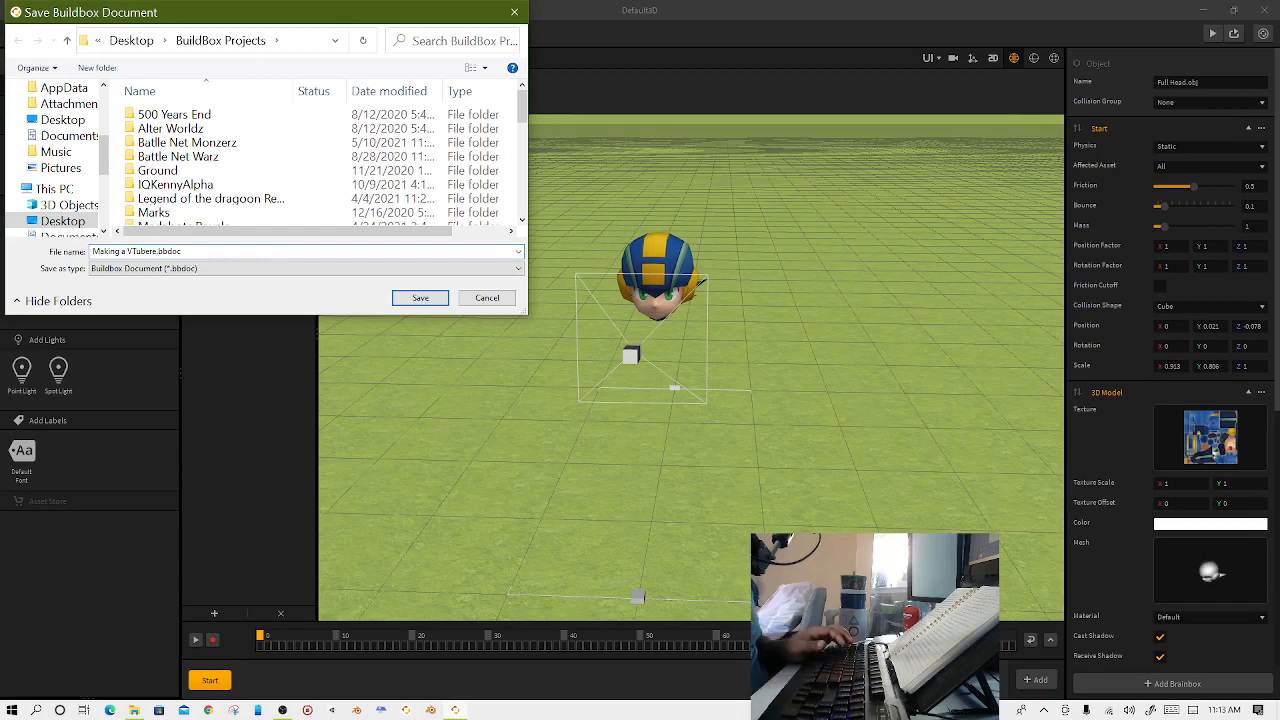
{"action": "type", "text": "e"}
{"action": "key", "text": "BackSpace"}
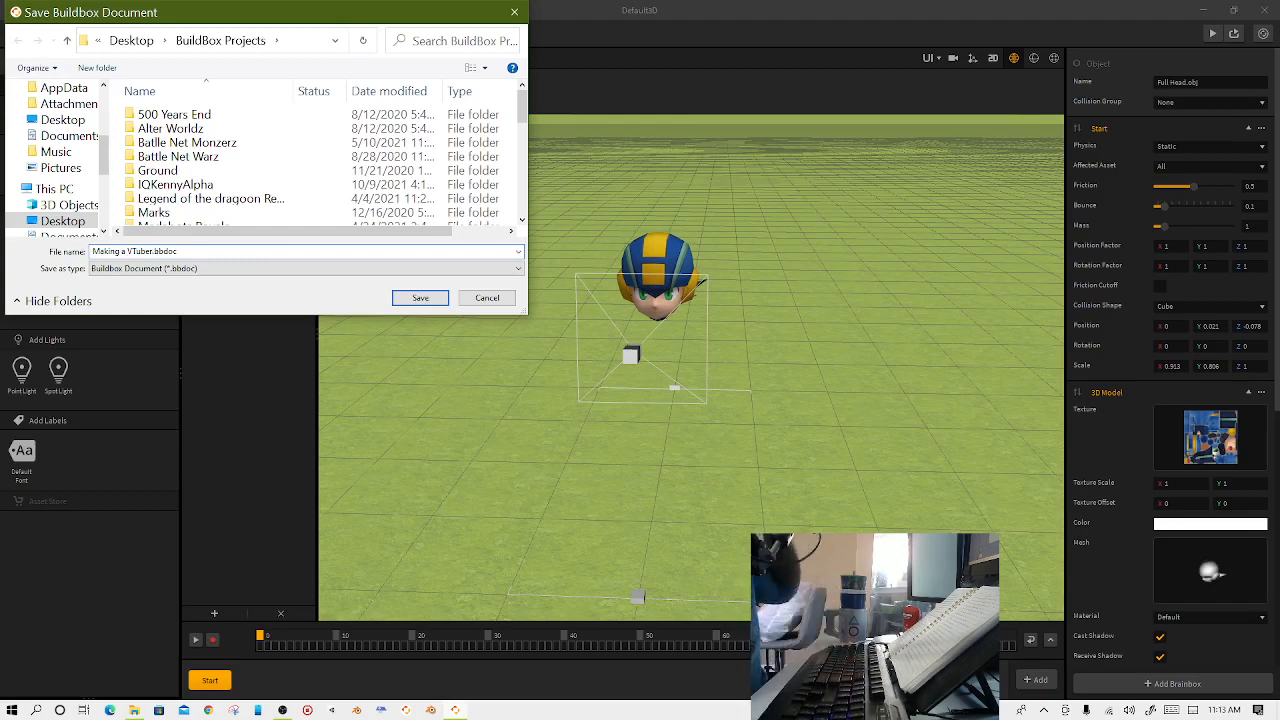
{"action": "left_click", "coordinate": [420, 298]}
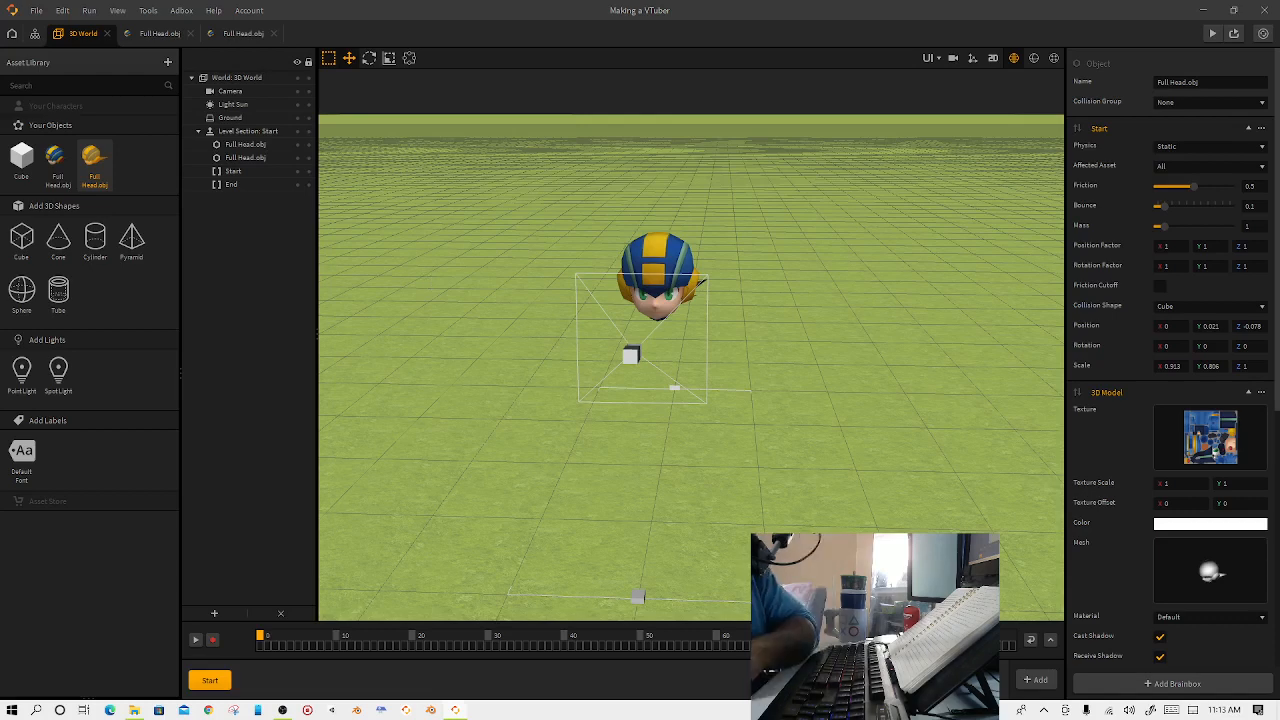
Close Buildbox and launch Blender.
{"action": "left_click", "coordinate": [1263, 8]}
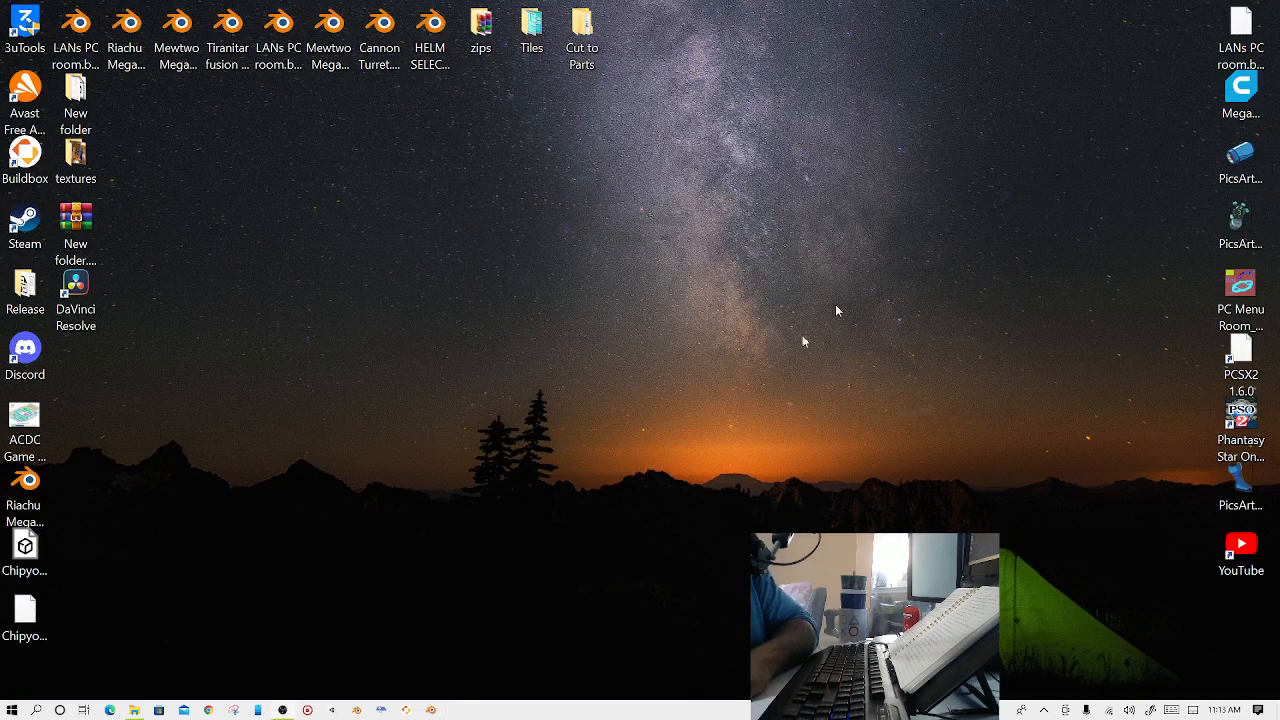
{"action": "left_click", "coordinate": [357, 710]}
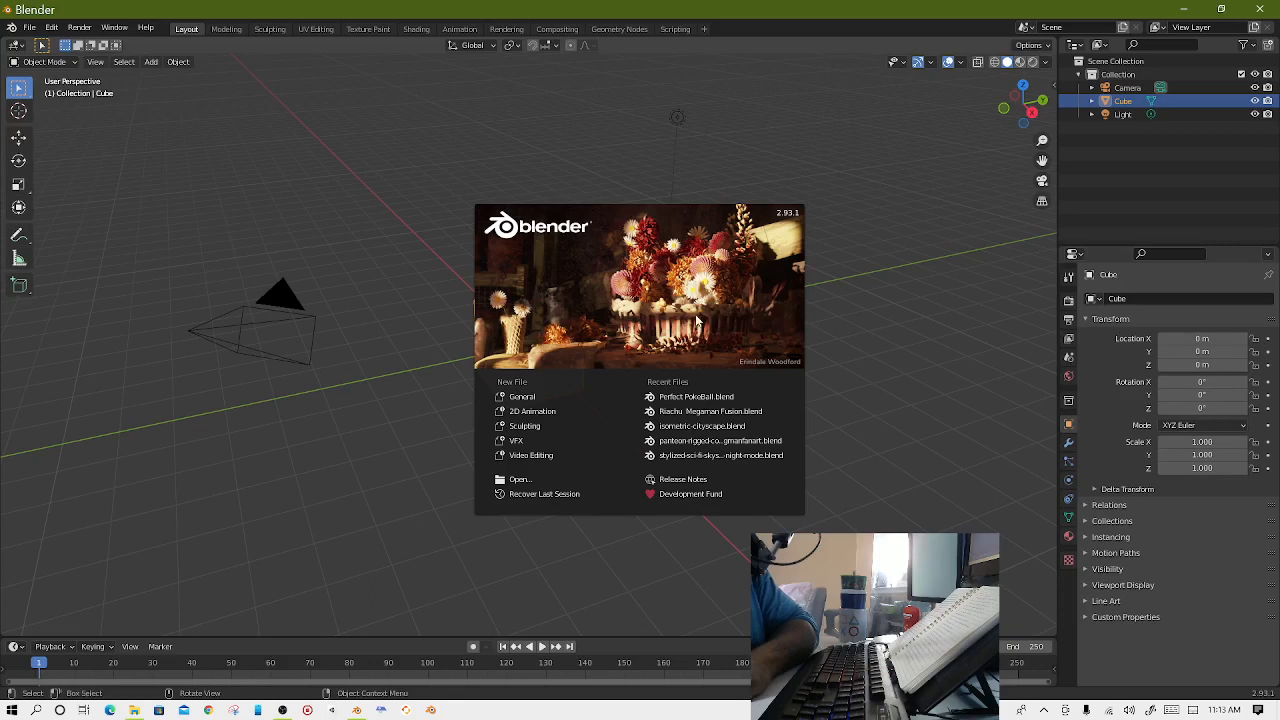
Dismiss the splash screen and delete the default cube from the scene.
{"action": "left_click", "coordinate": [697, 320]}
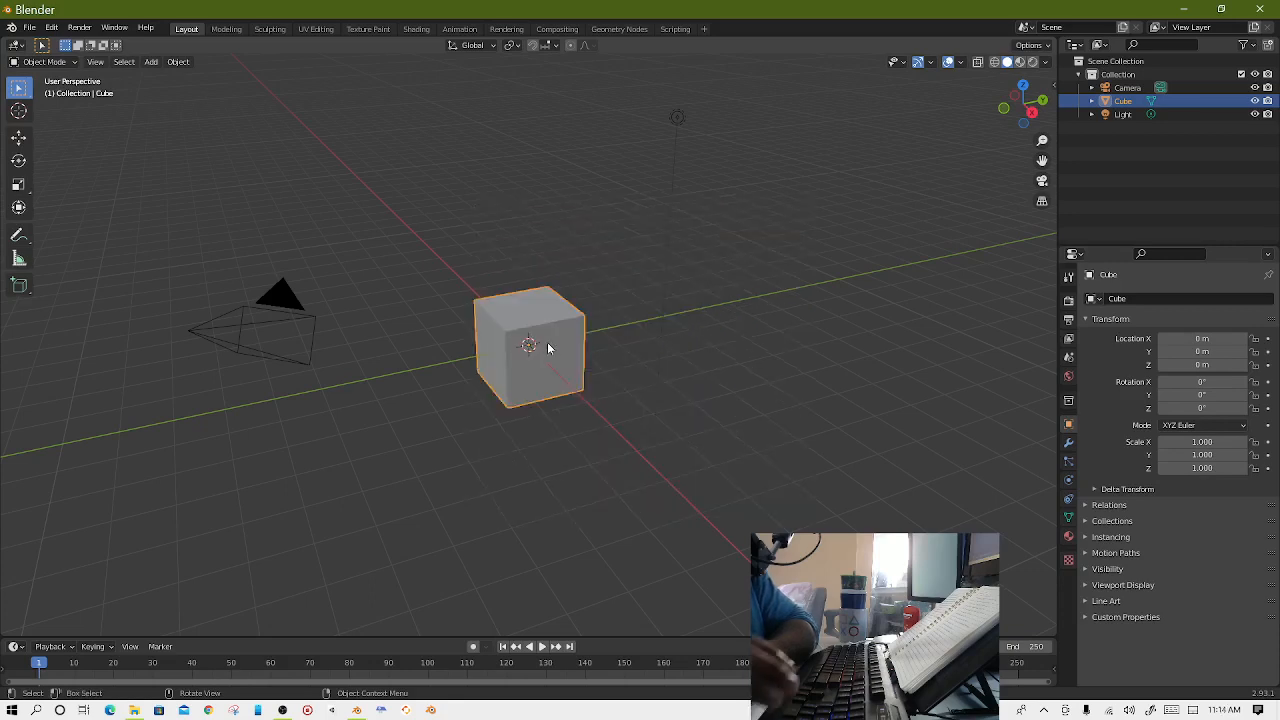
{"action": "key", "text": "Delete"}
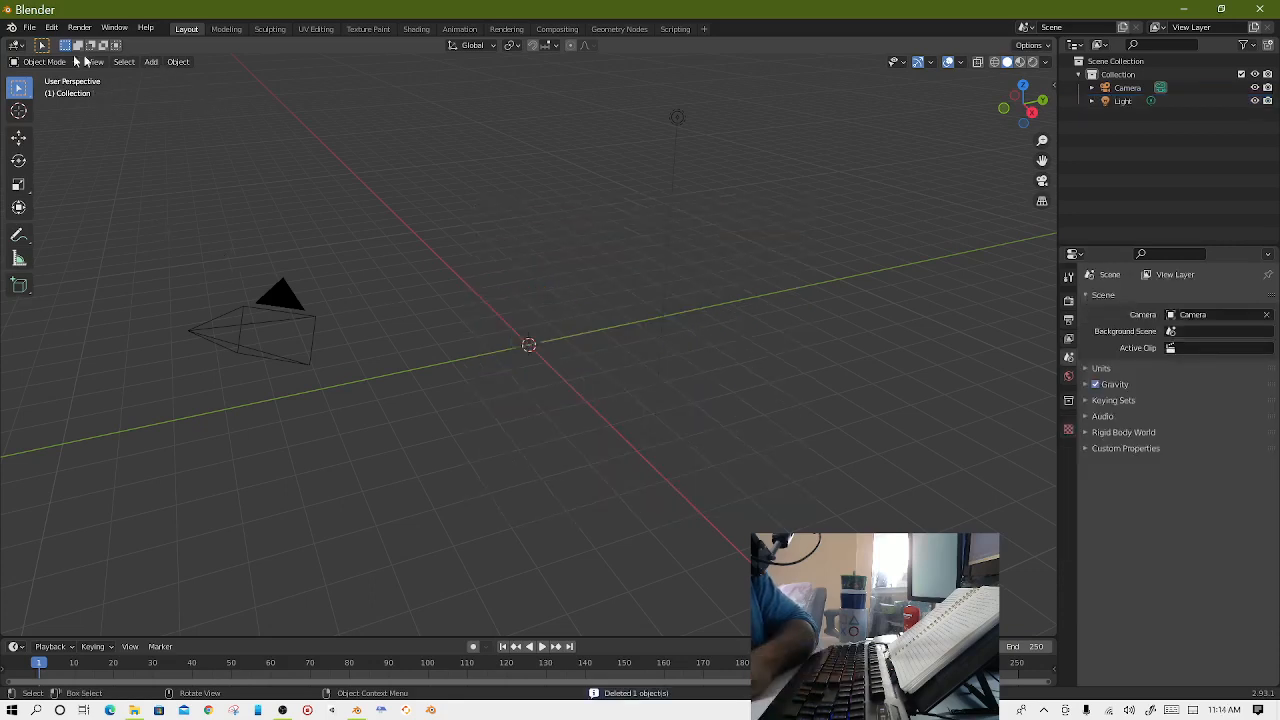
{"action": "left_click", "coordinate": [30, 27]}
{"action": "mouse_move", "coordinate": [75, 228]}
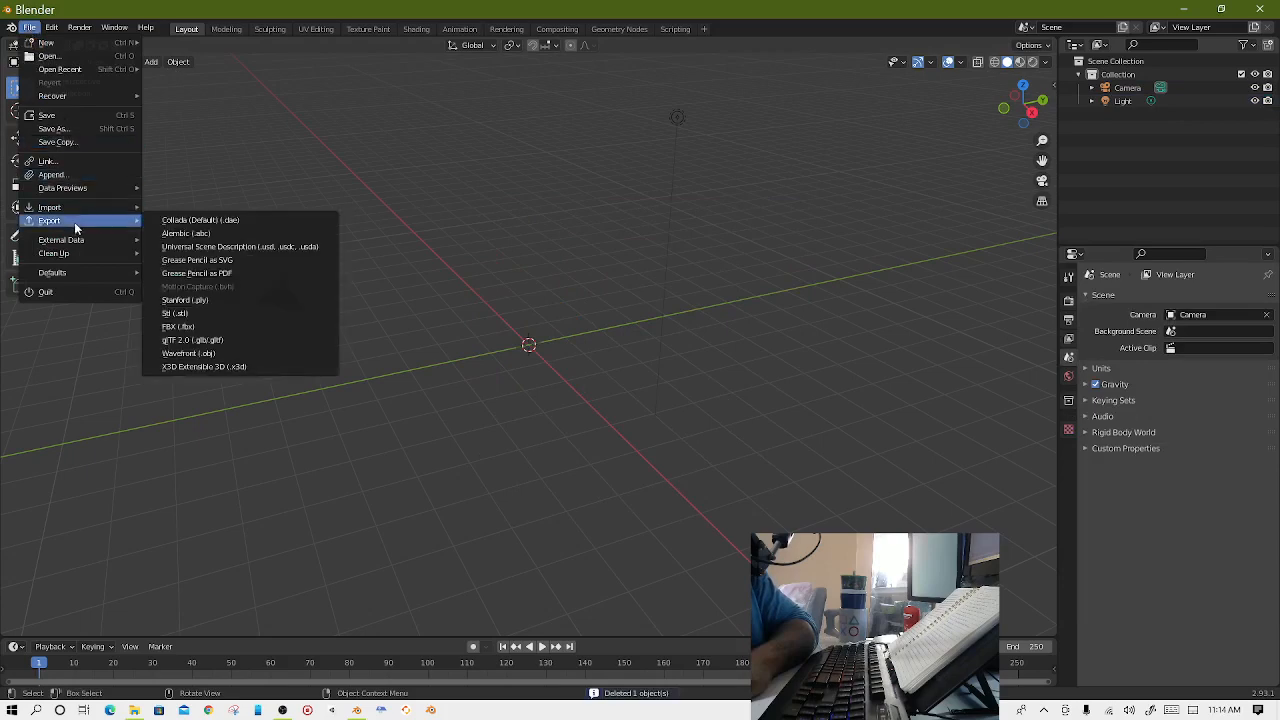
{"action": "left_click", "coordinate": [210, 351]}
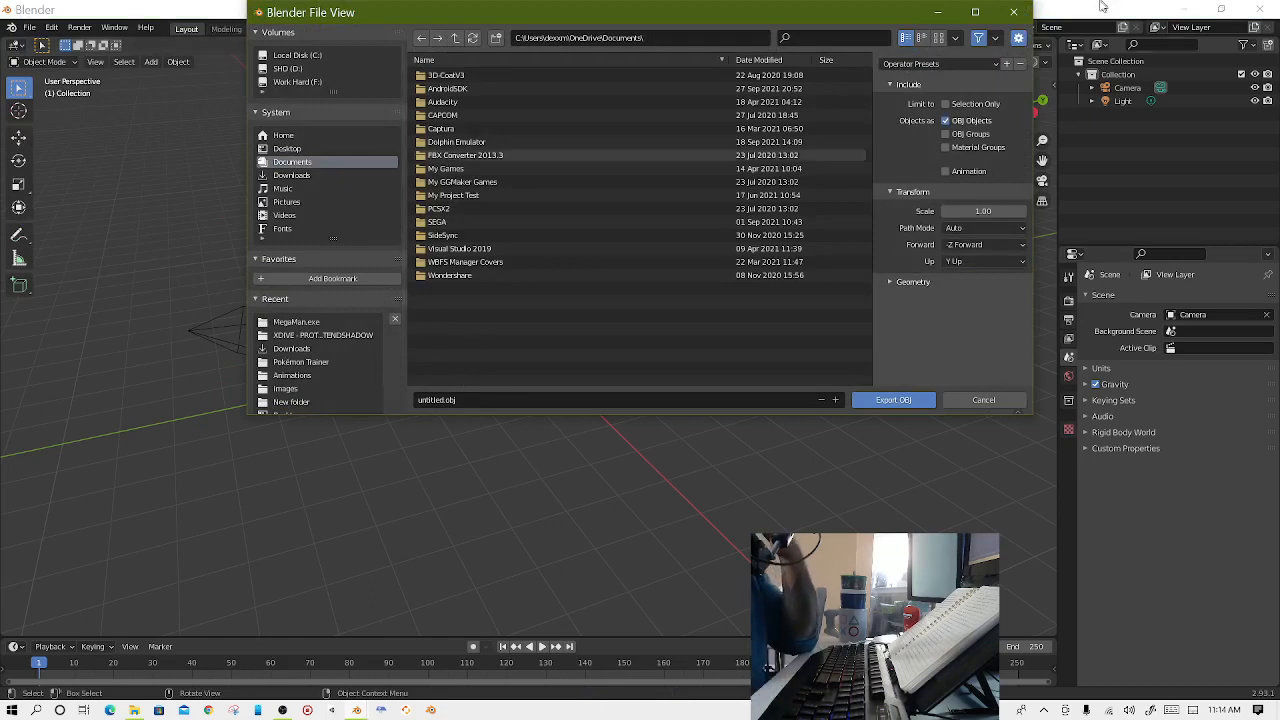
{"action": "left_click", "coordinate": [1014, 12]}
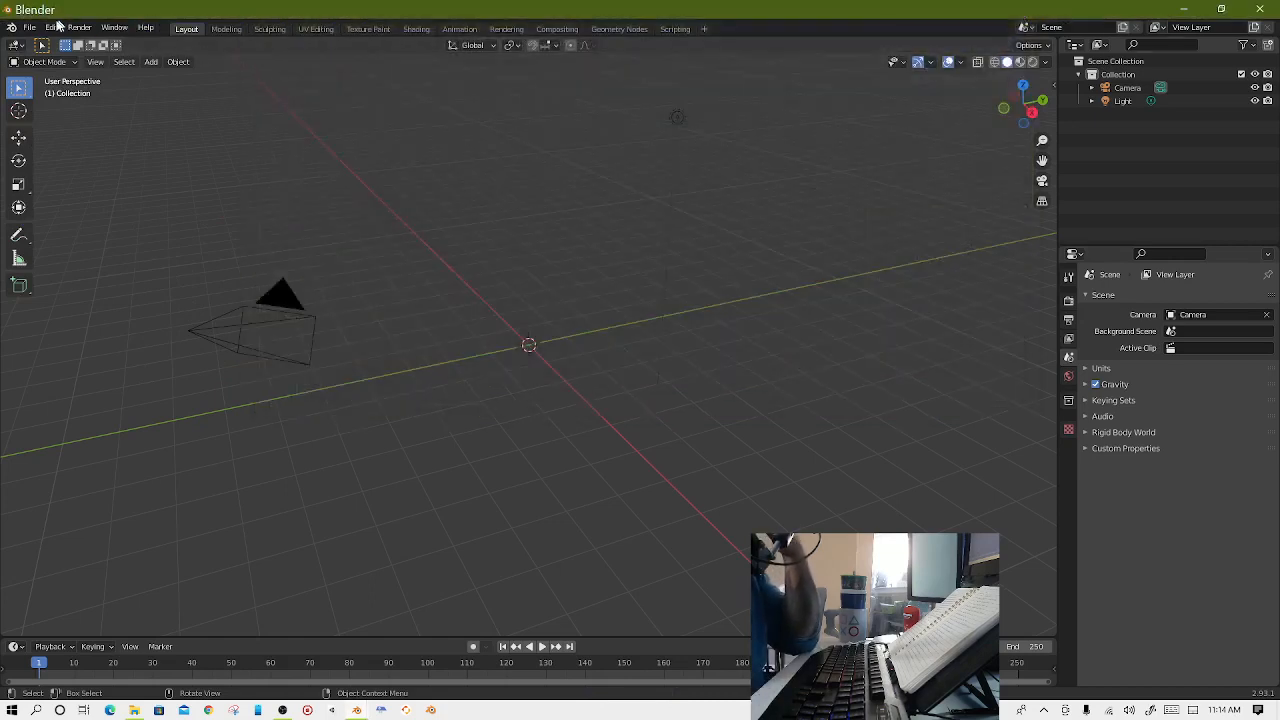
Import the Wavefront model Megaman.exe_U.obj from the recent MegaMan.exe folder.
{"action": "left_click", "coordinate": [30, 27]}
{"action": "mouse_move", "coordinate": [70, 208]}
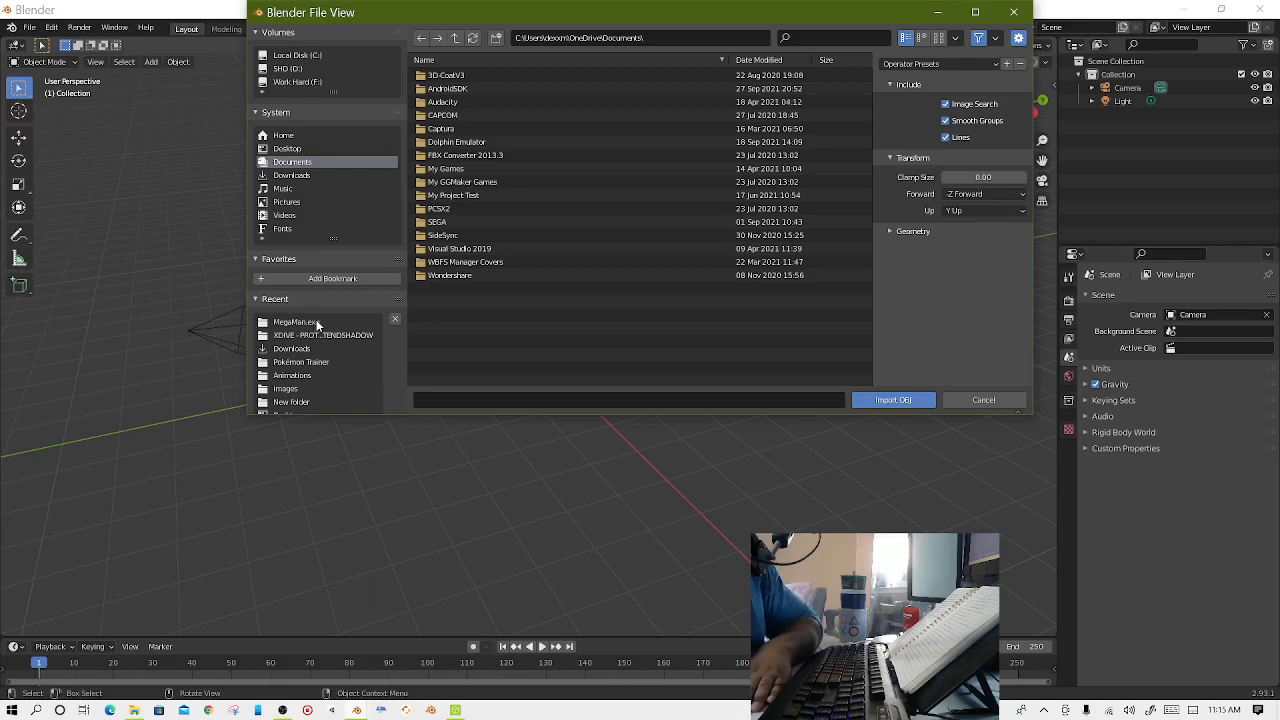
{"action": "left_click", "coordinate": [316, 322]}
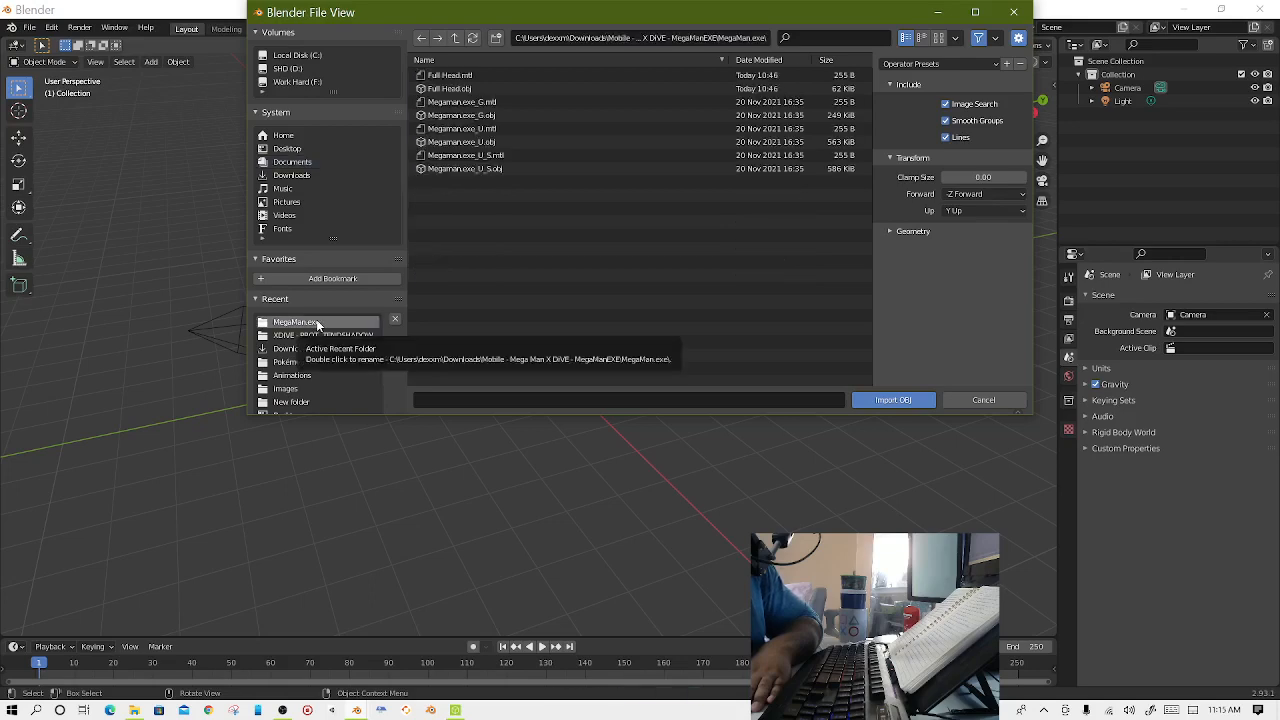
{"action": "left_click", "coordinate": [487, 143]}
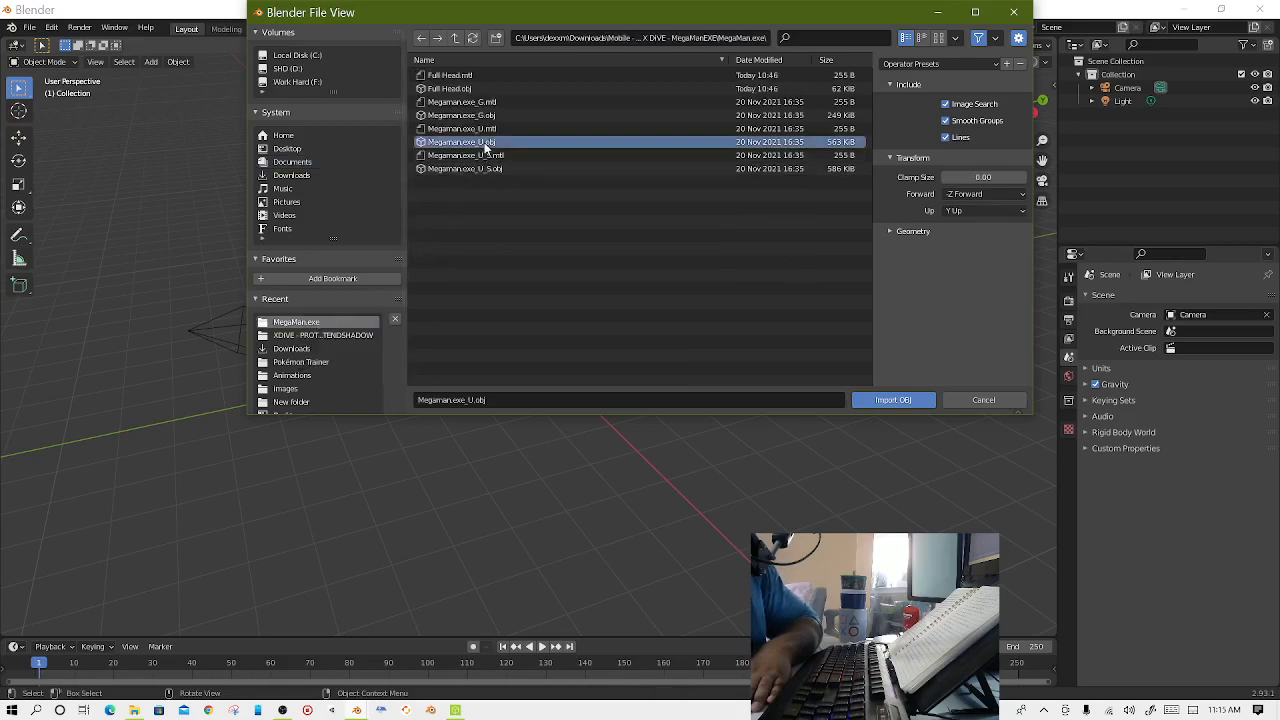
{"action": "double_click", "coordinate": [487, 143]}
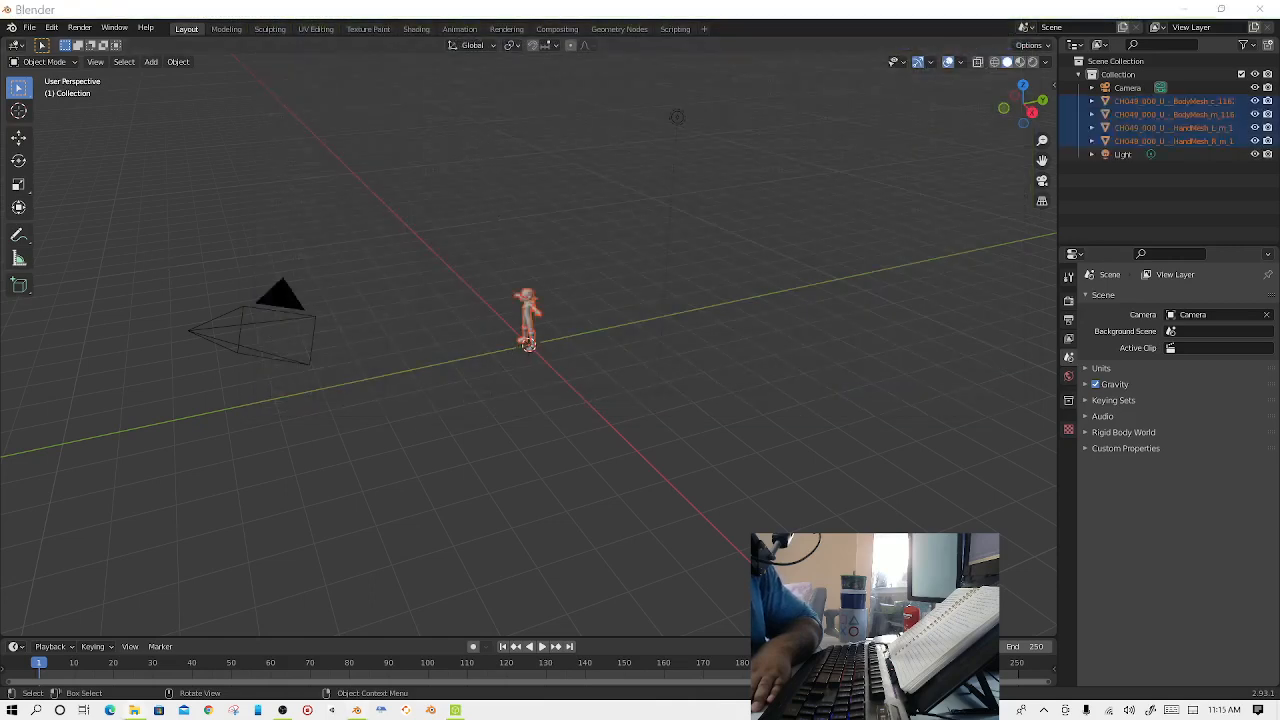
Show the imported character with its textures in Material Preview shading and view it from the front.
{"action": "left_click", "coordinate": [1020, 61]}
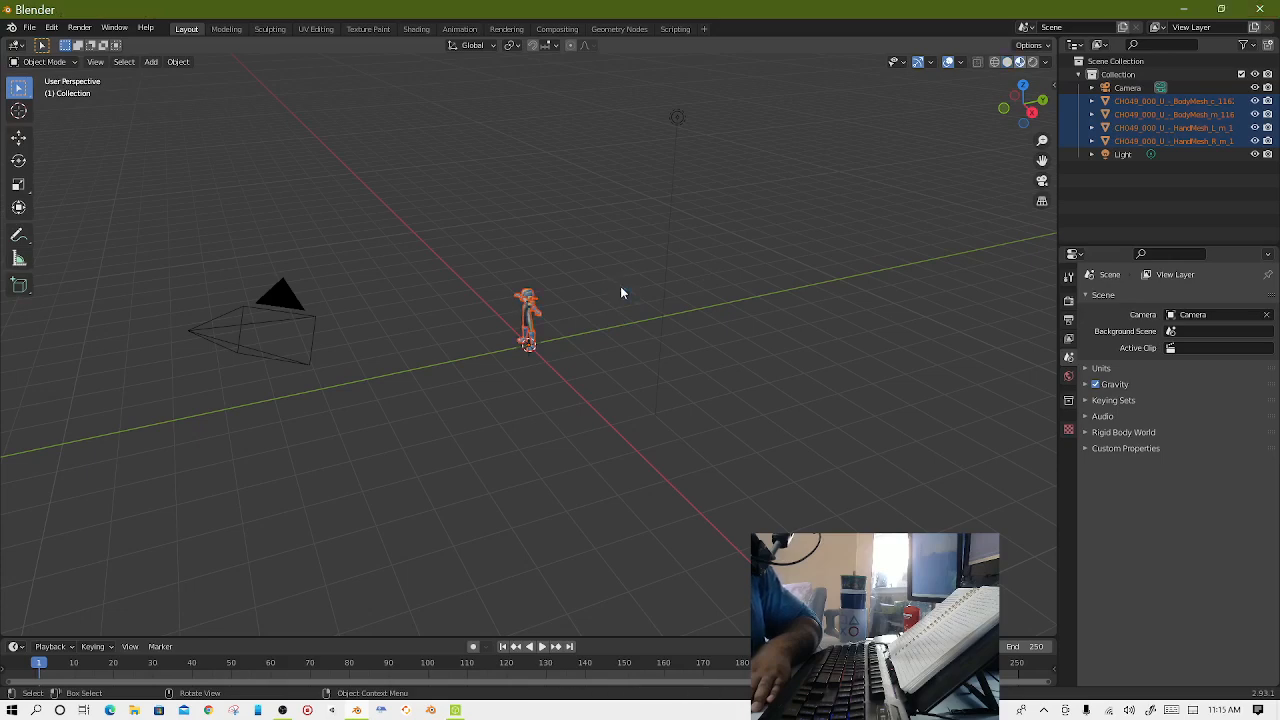
{"action": "scroll", "coordinate": [595, 307], "scroll_direction": "up", "scroll_amount": 3}
{"action": "middle_click_drag", "start_coordinate": [597, 306], "coordinate": [688, 420]}
{"action": "scroll", "coordinate": [684, 408], "scroll_direction": "up", "scroll_amount": 2}
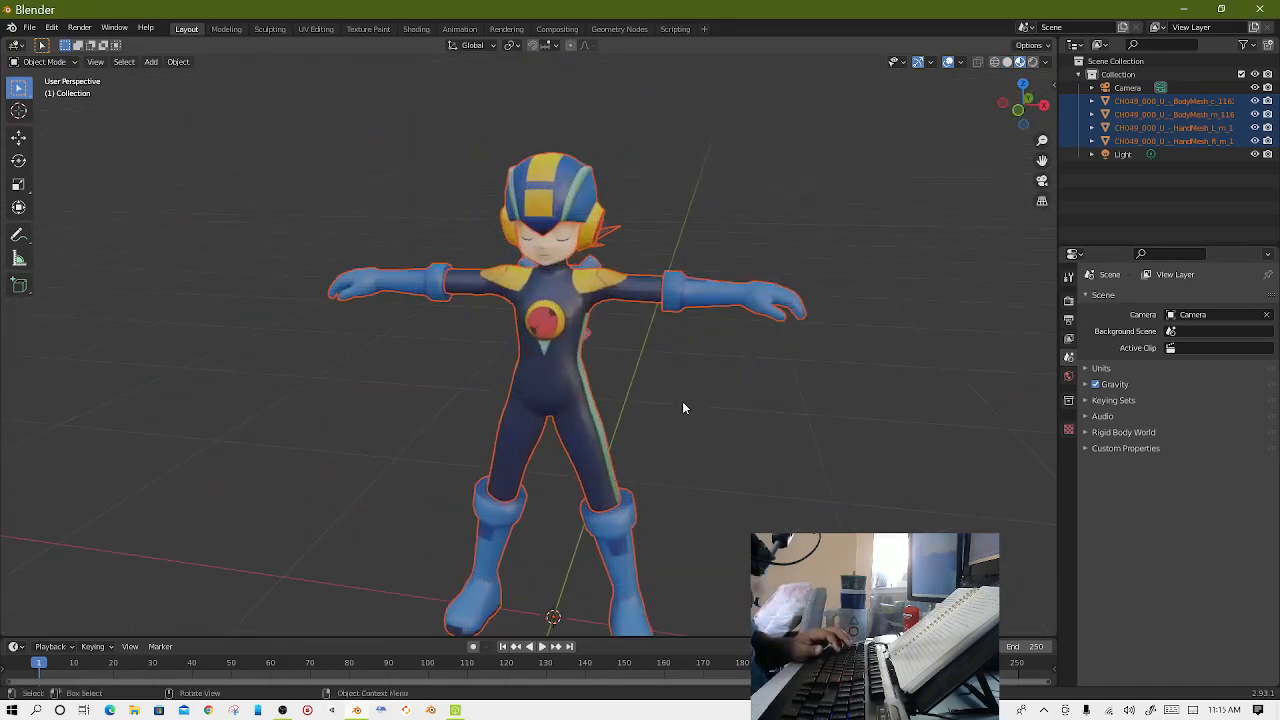
Select the character's main body mesh, which includes the face, and enter Edit Mode.
{"action": "left_click", "coordinate": [538, 298]}
{"action": "scroll", "coordinate": [581, 268], "scroll_direction": "up", "scroll_amount": 2}
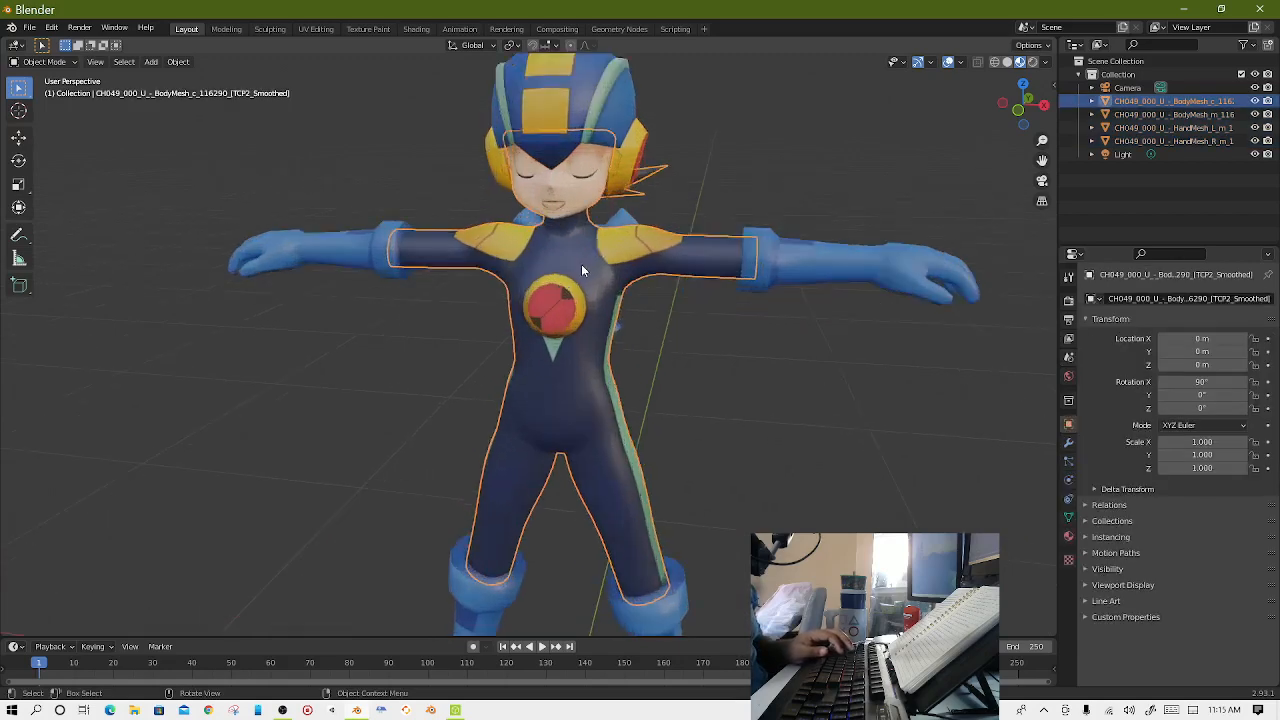
{"action": "left_click", "coordinate": [590, 166]}
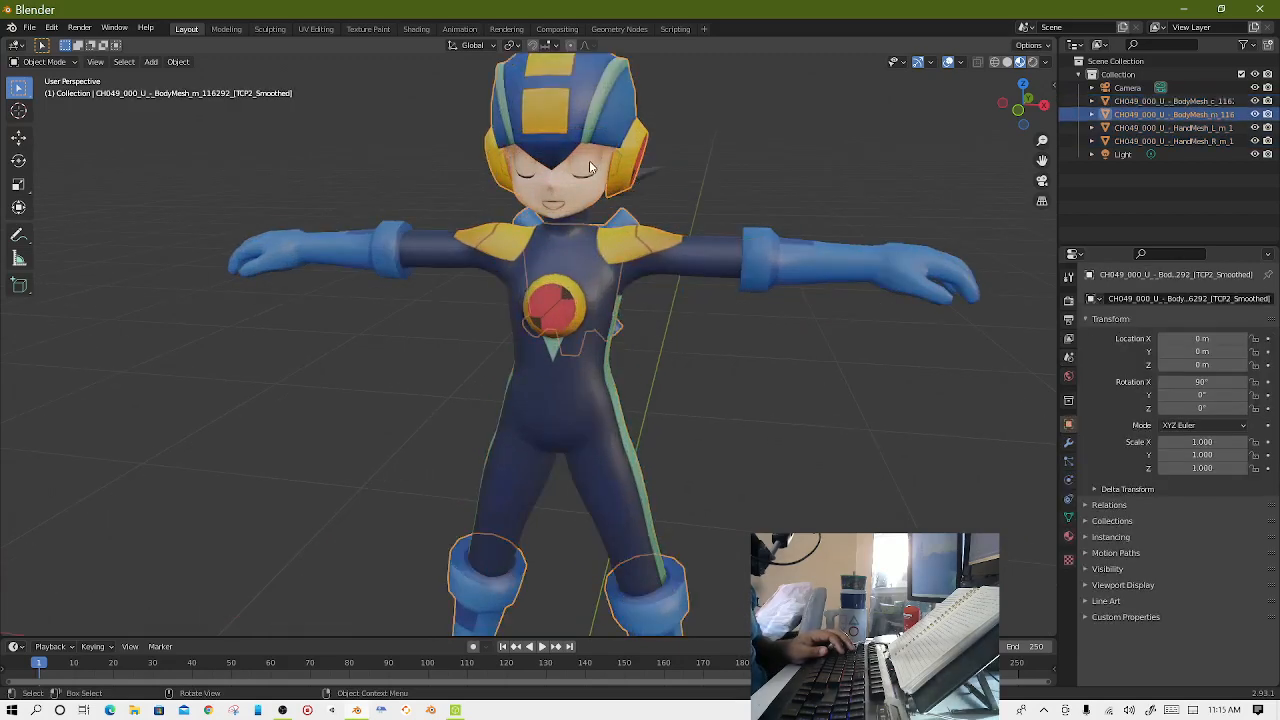
{"action": "left_click", "coordinate": [565, 277]}
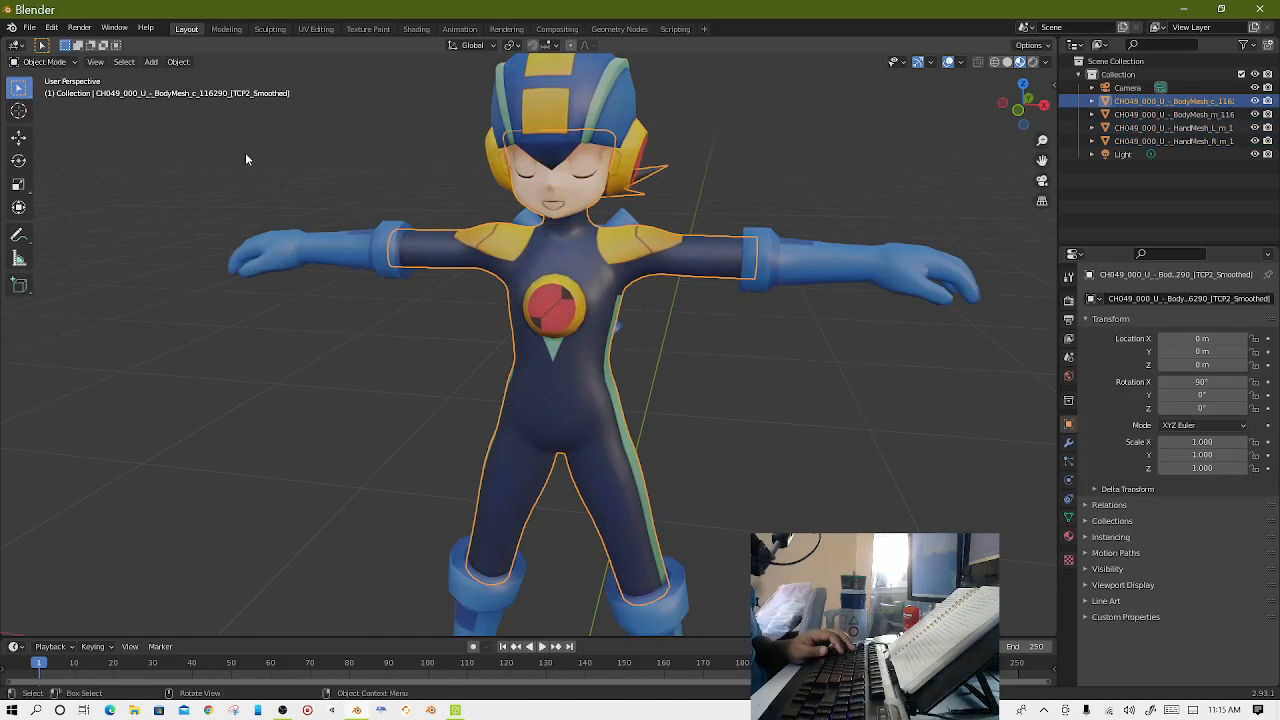
{"action": "left_click", "coordinate": [55, 62]}
{"action": "left_click", "coordinate": [58, 90]}
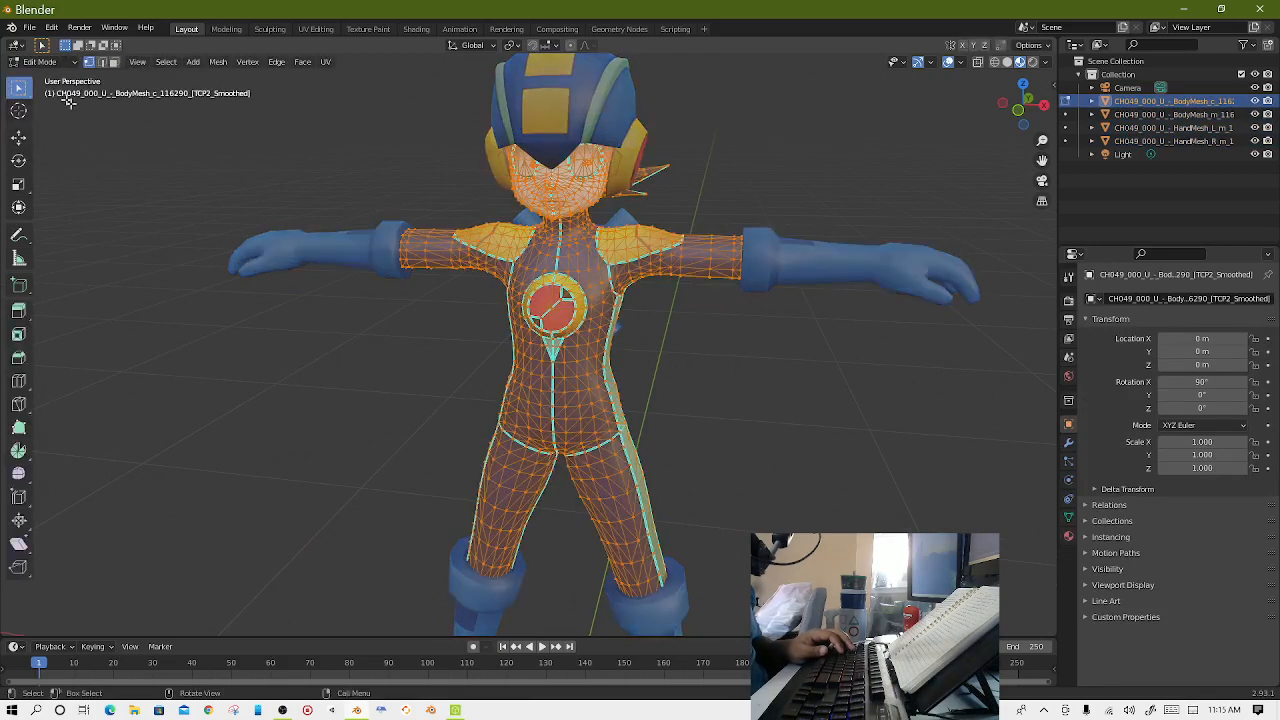
Clear the full mesh selection at the character's face and switch to face selection mode.
{"action": "scroll", "coordinate": [561, 259], "scroll_direction": "up", "scroll_amount": 5}
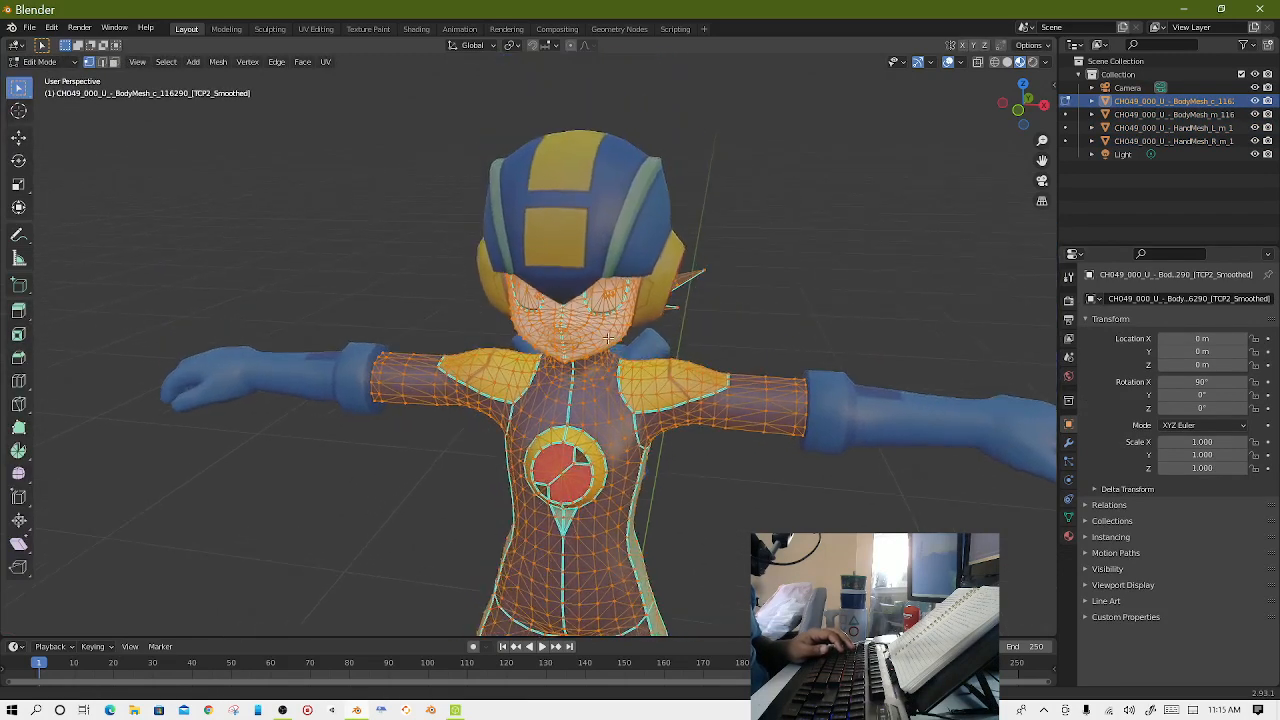
{"action": "scroll", "coordinate": [605, 328], "scroll_direction": "up", "scroll_amount": 3}
{"action": "middle_click_drag", "start_coordinate": [607, 322], "coordinate": [540, 305]}
{"action": "left_click", "coordinate": [604, 258]}
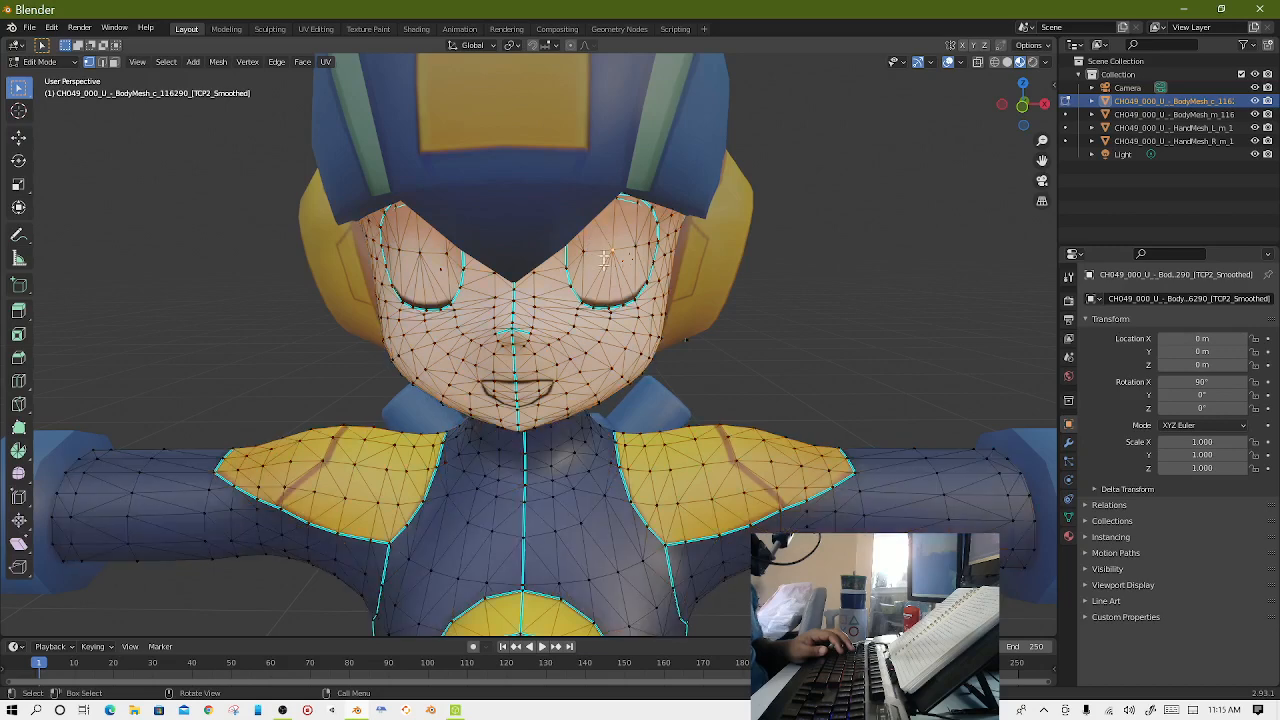
{"action": "left_click", "coordinate": [114, 62]}
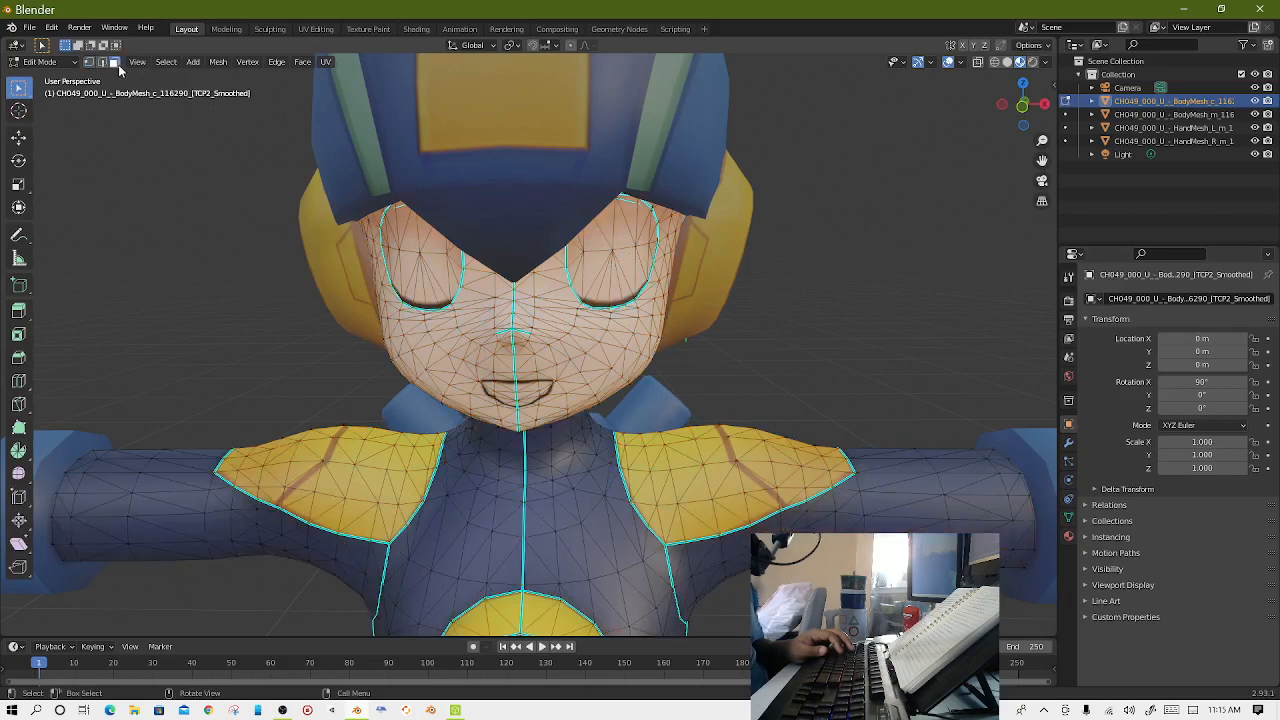
Select the closed eyelid's faces over the character's left eye and delete them.
{"action": "left_click", "coordinate": [598, 262]}
{"action": "left_click", "coordinate": [630, 262], "text": "shift"}
{"action": "left_click", "coordinate": [621, 281], "text": "shift"}
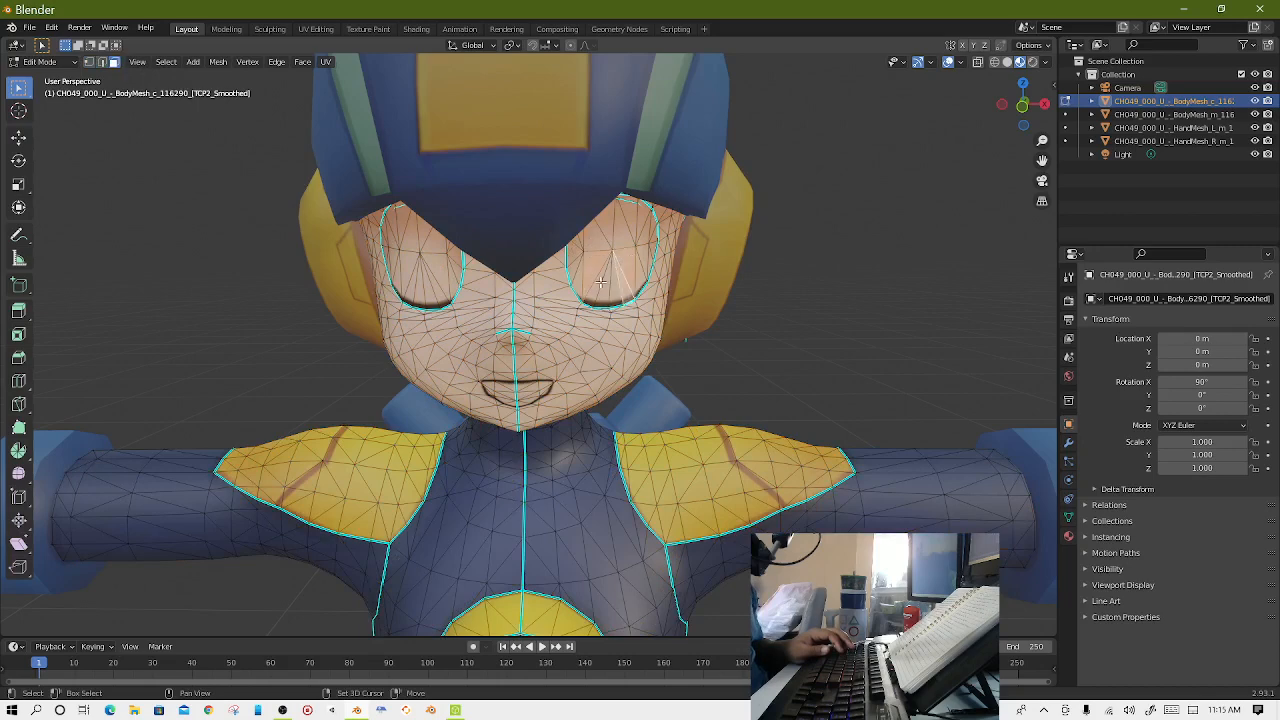
{"action": "left_click", "coordinate": [594, 288], "text": "shift"}
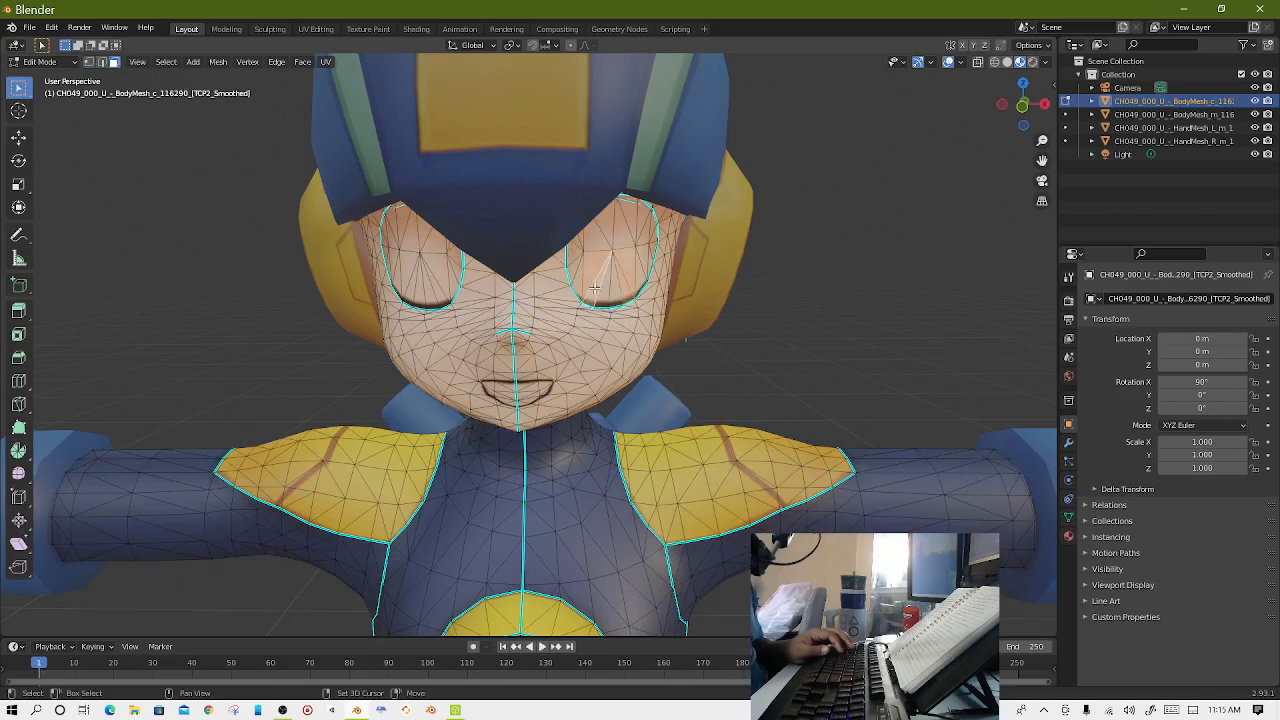
{"action": "left_click", "coordinate": [644, 256]}
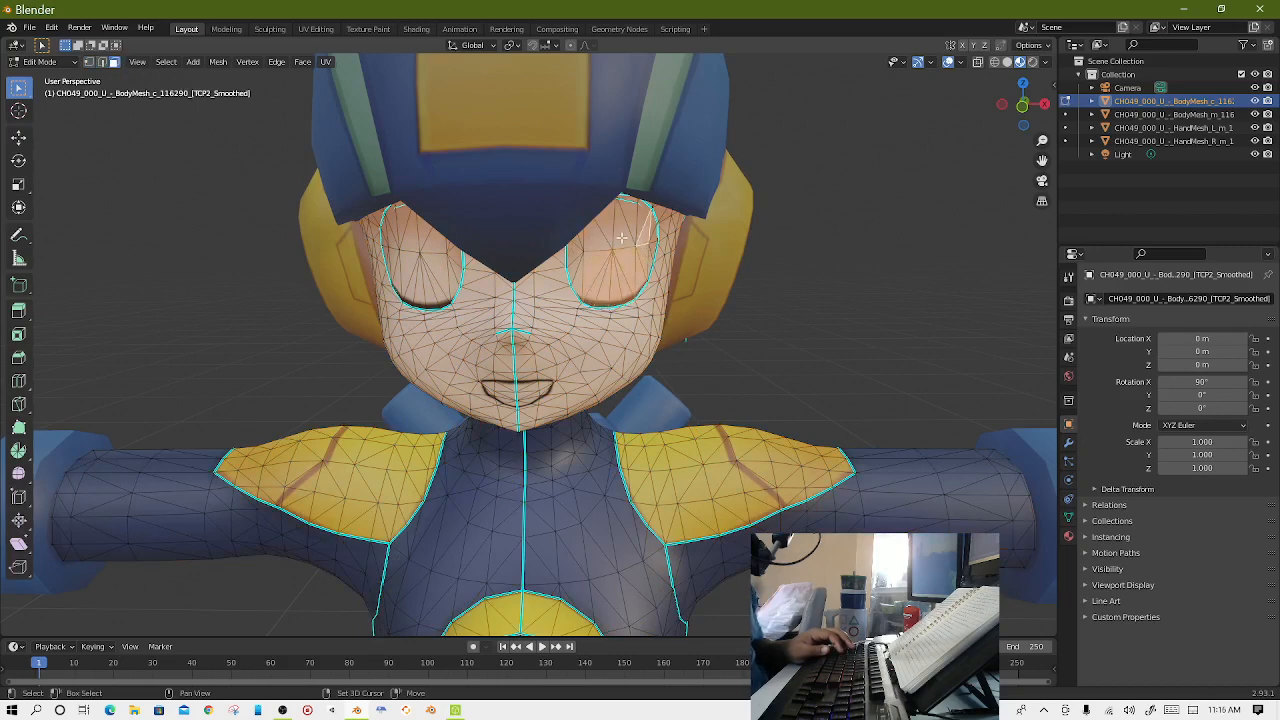
{"action": "left_click", "coordinate": [609, 224]}
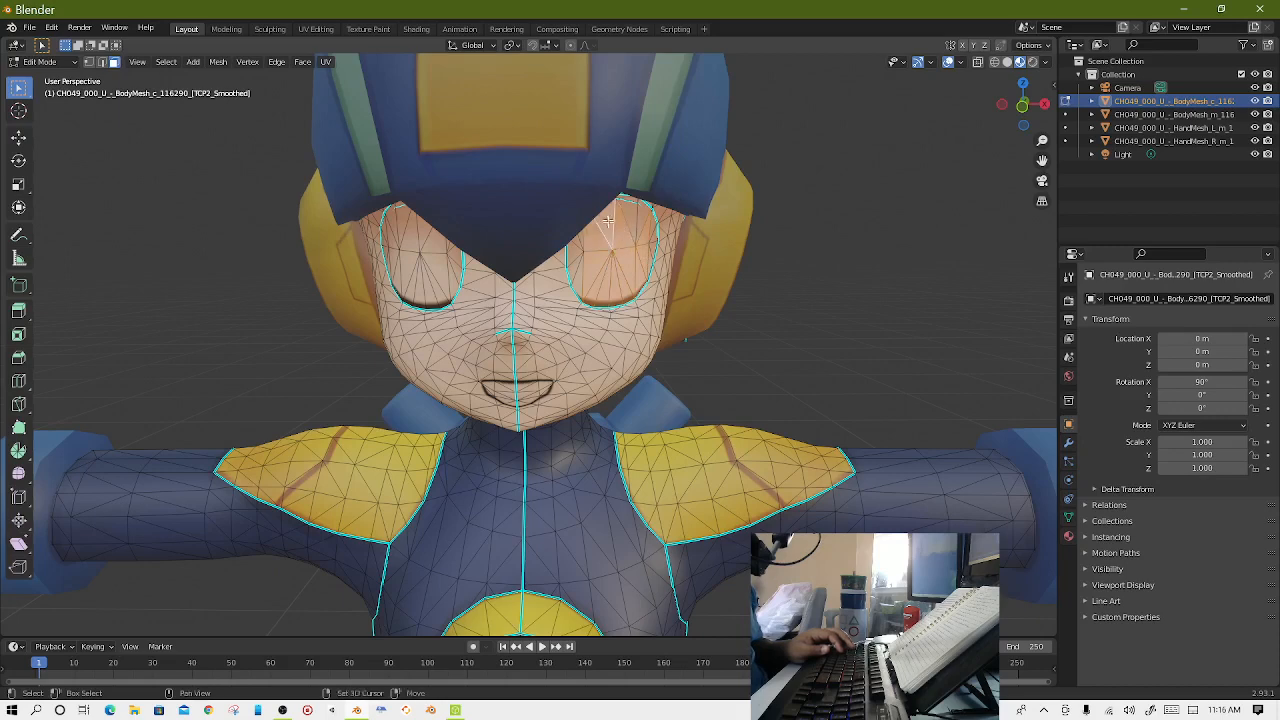
{"action": "left_click", "coordinate": [637, 221]}
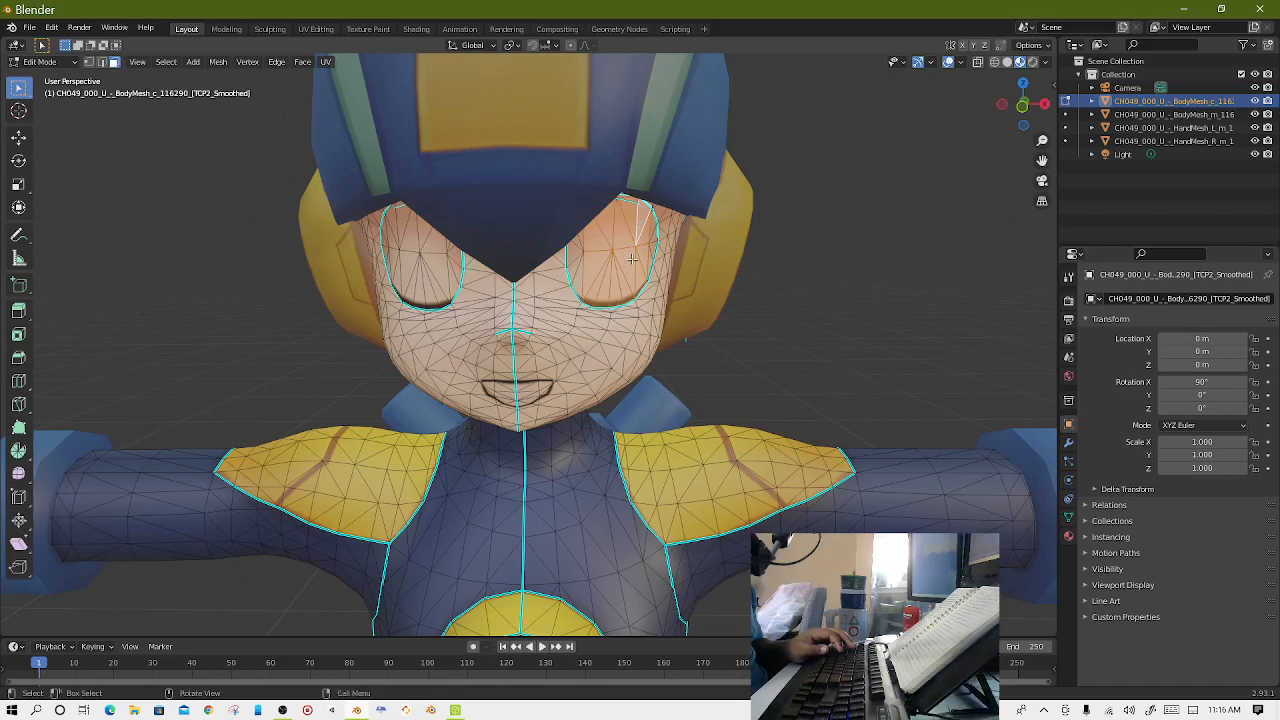
{"action": "key", "text": "x"}
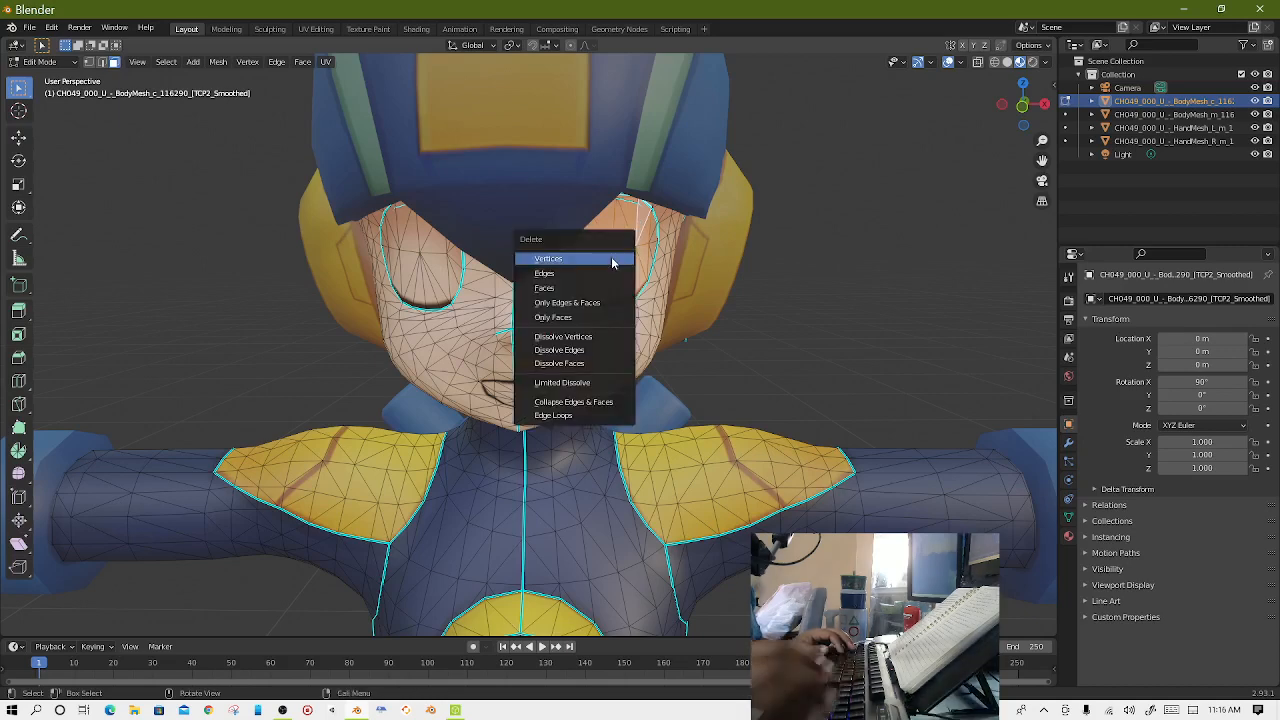
{"action": "left_click", "coordinate": [580, 289]}
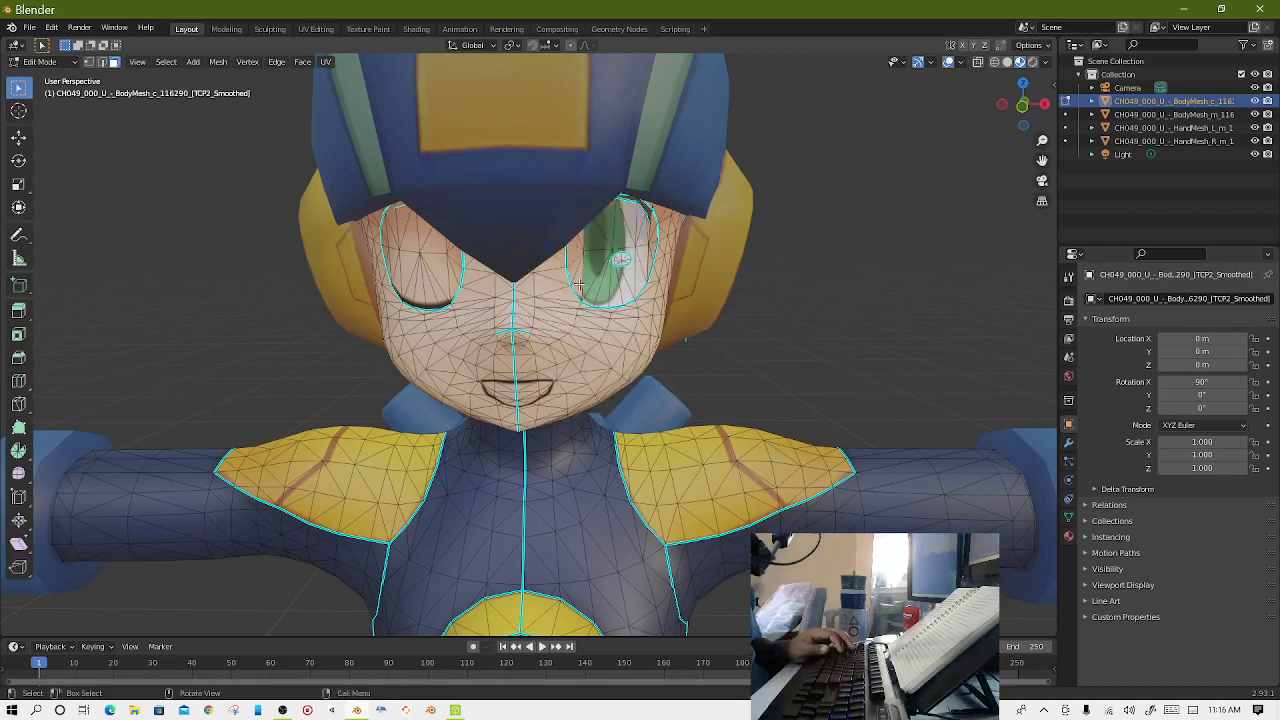
Undo the deletion of the eyelid faces.
{"action": "mouse_move", "coordinate": [645, 301]}
{"action": "middle_mouse_down"}
{"action": "mouse_move", "coordinate": [702, 292]}
{"action": "mouse_move", "coordinate": [647, 292]}
{"action": "middle_mouse_up"}
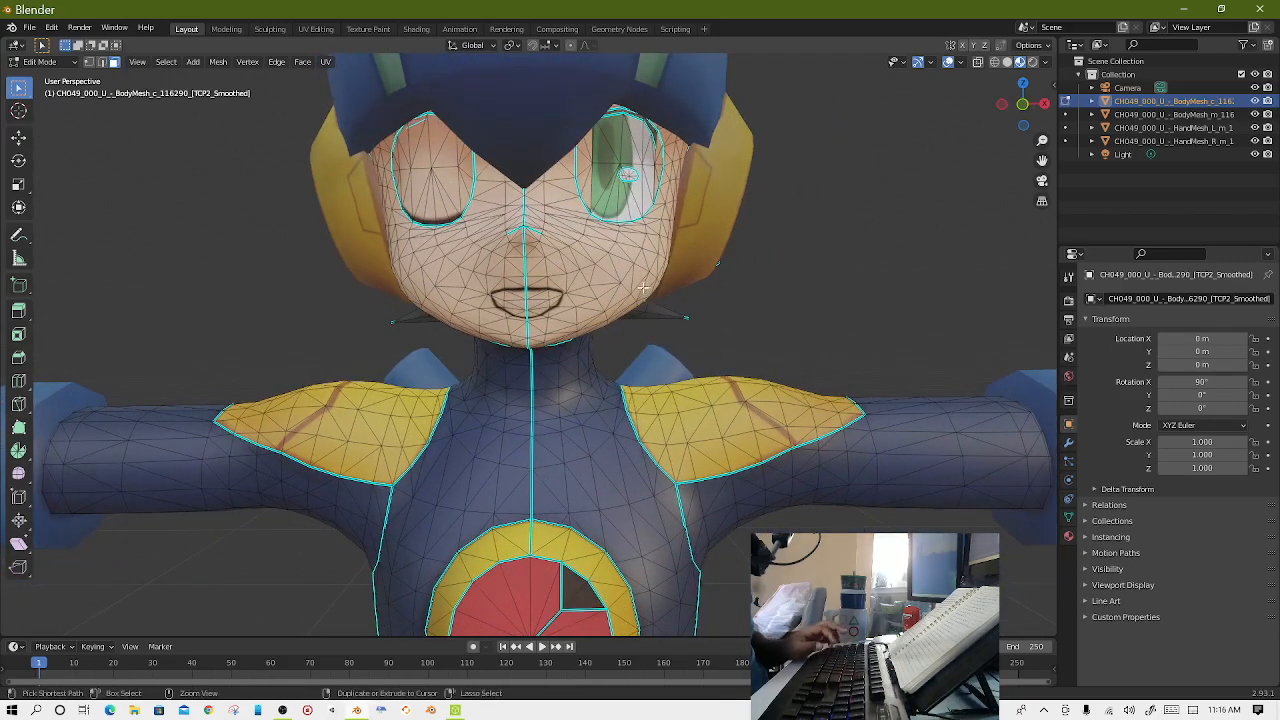
{"action": "key", "text": "ctrl+z"}
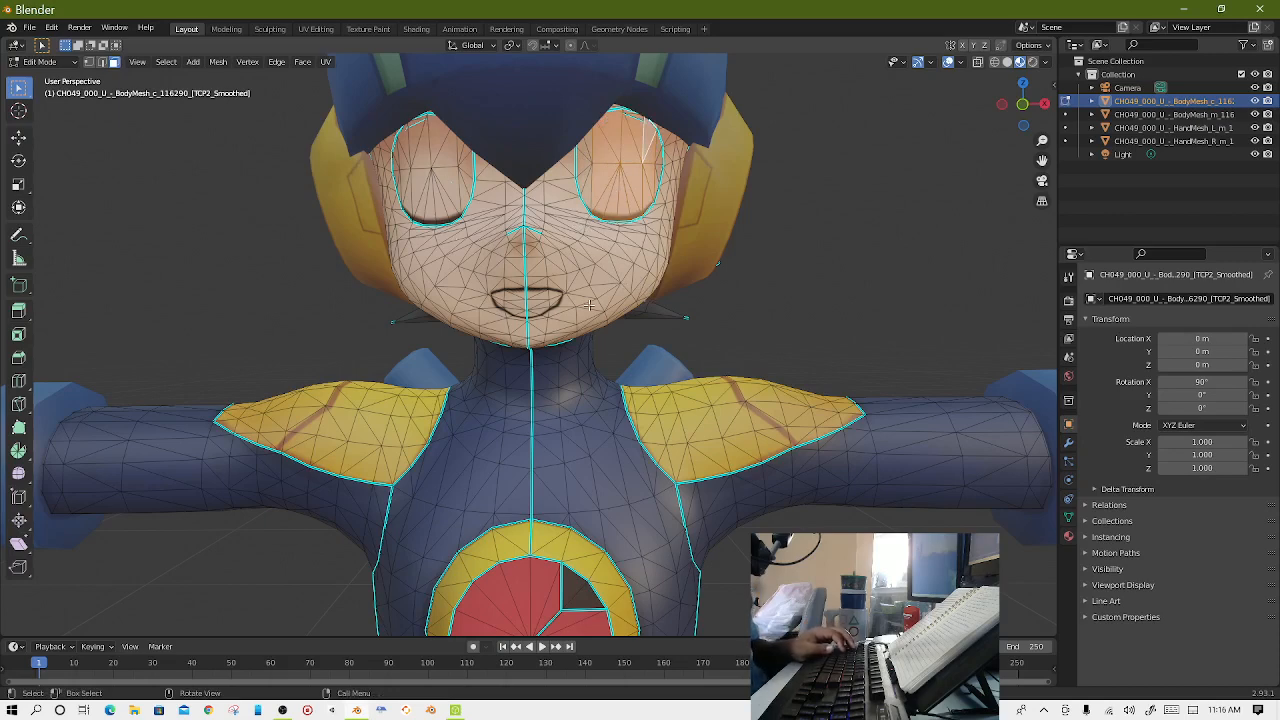
Box-select one upper arm, the lower torso and the legs of the body mesh, and turn on X-ray.
{"action": "scroll", "coordinate": [590, 305], "scroll_direction": "down", "scroll_amount": 4}
{"action": "middle_click_drag", "start_coordinate": [604, 297], "coordinate": [558, 289]}
{"action": "scroll", "coordinate": [558, 289], "scroll_direction": "down", "scroll_amount": 3}
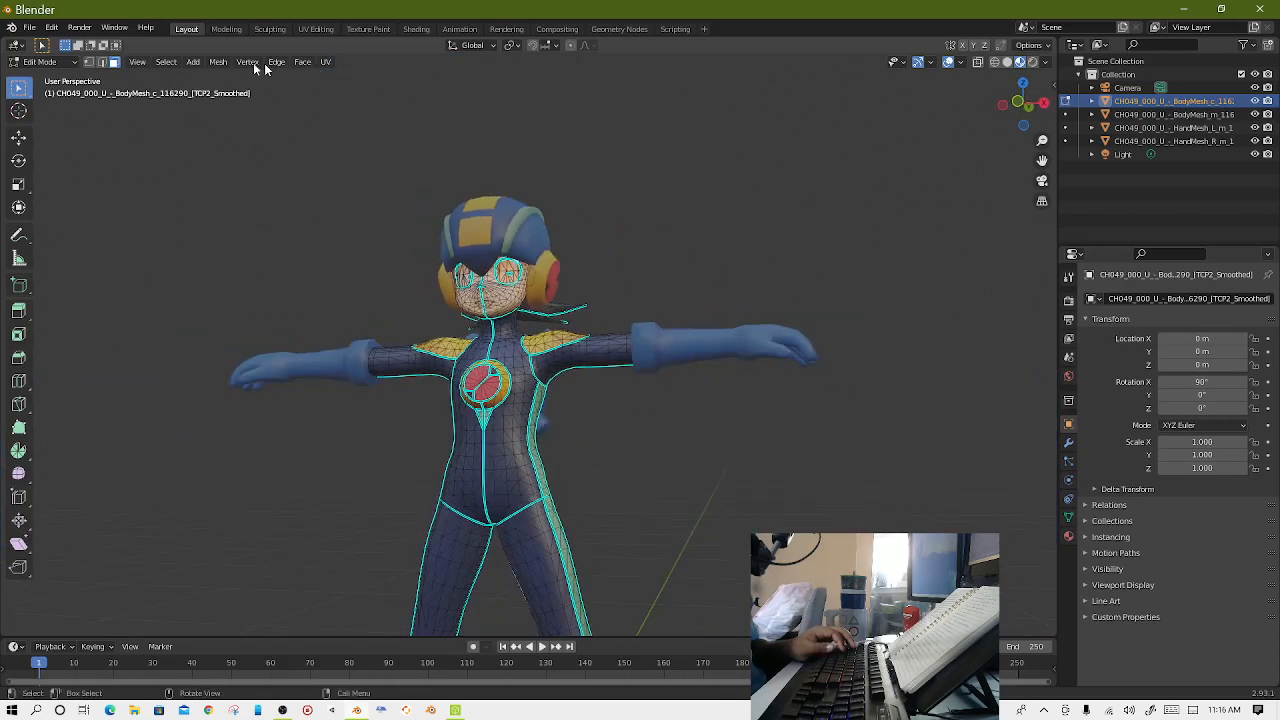
{"action": "left_click_drag", "start_coordinate": [283, 273], "coordinate": [422, 466]}
{"action": "scroll", "coordinate": [378, 418], "scroll_direction": "down", "scroll_amount": 4}
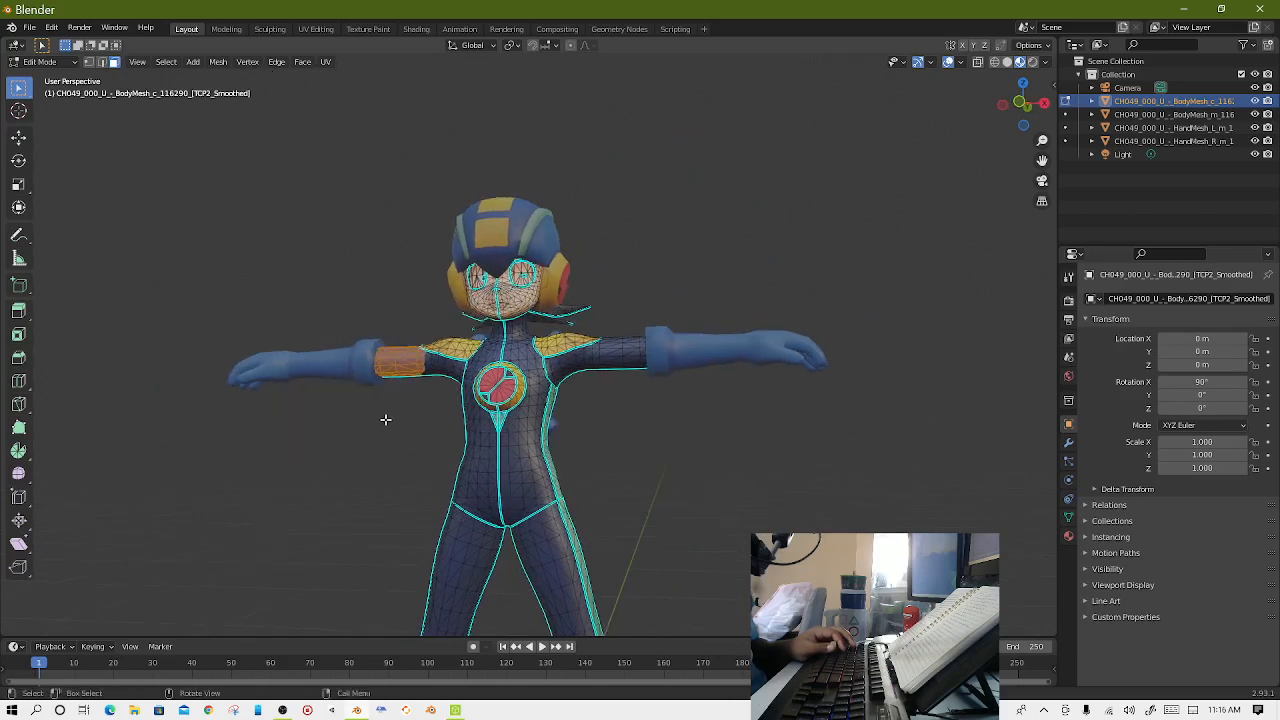
{"action": "key", "text": "b"}
{"action": "left_click_drag", "start_coordinate": [345, 318], "coordinate": [752, 520]}
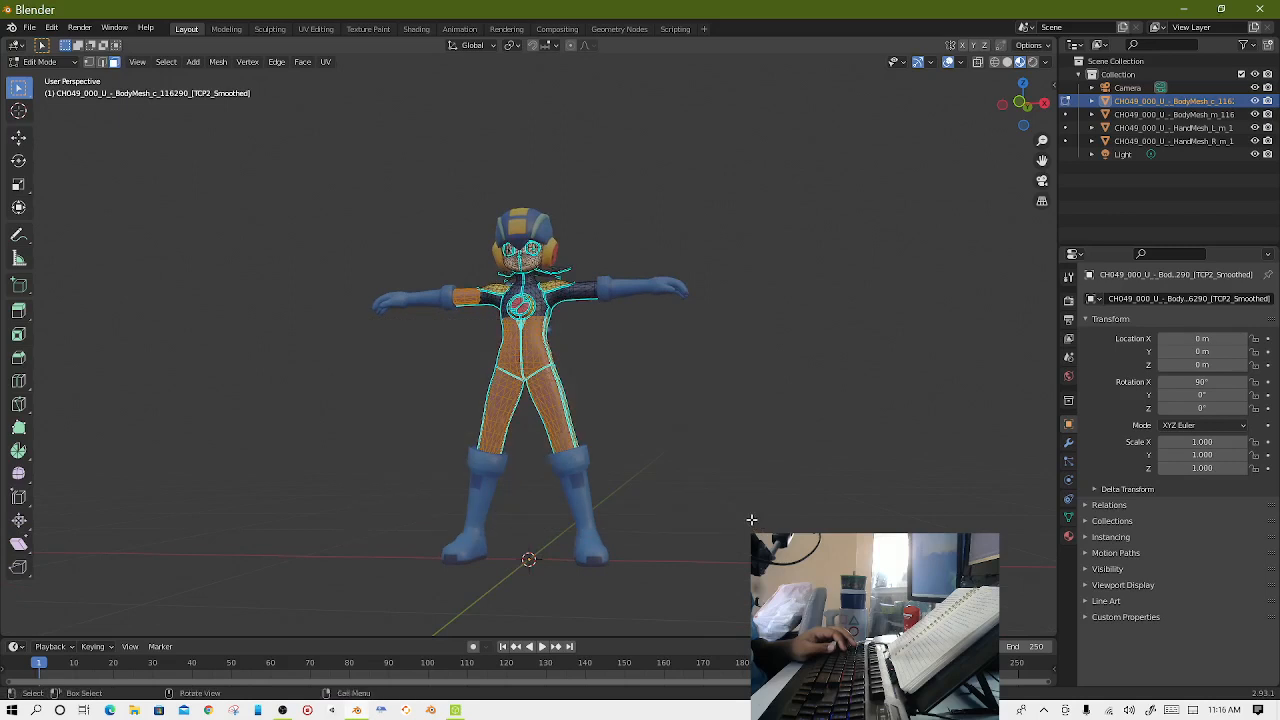
{"action": "left_click", "coordinate": [979, 64]}
{"action": "key", "text": "KP_Decimal"}
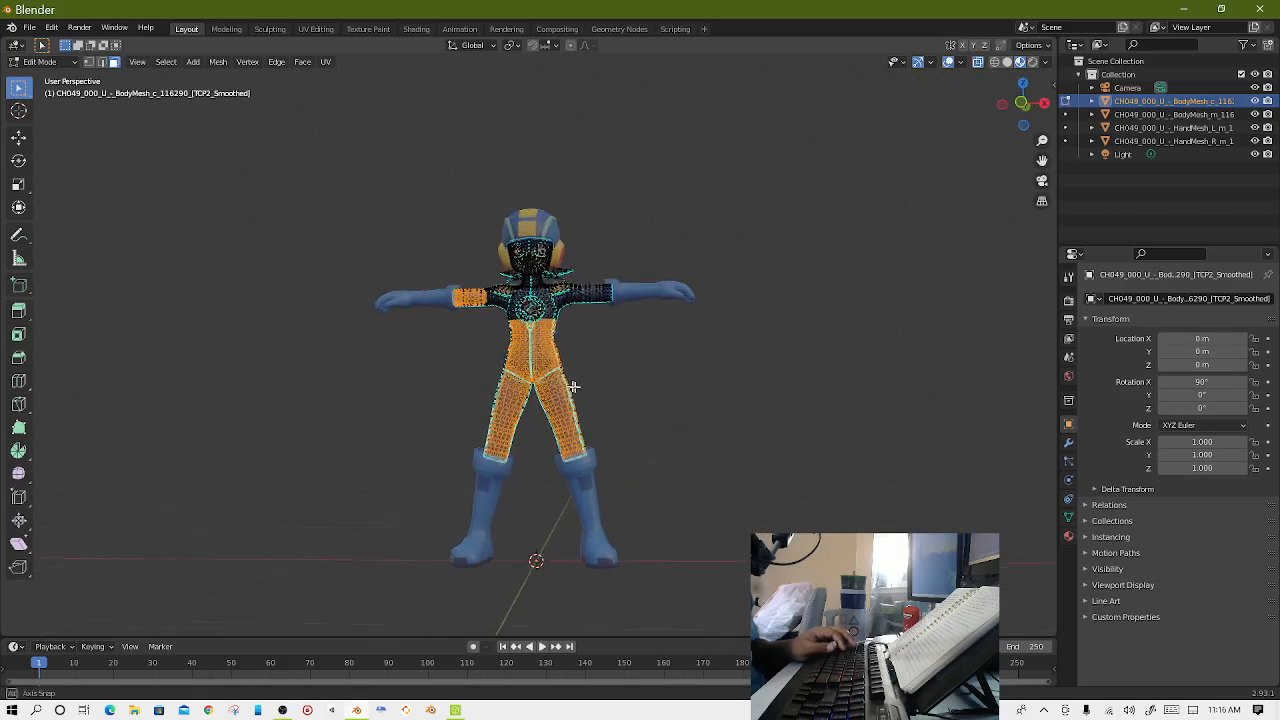
Extend the selection through both upper arms and the chest, and delete the selected body geometry below the neck.
{"action": "key", "text": "b"}
{"action": "left_click_drag", "start_coordinate": [416, 252], "coordinate": [487, 452]}
{"action": "left_click_drag", "start_coordinate": [438, 293], "coordinate": [770, 430], "text": "shift"}
{"action": "key", "text": "KP_Decimal"}
{"action": "middle_click_drag", "start_coordinate": [660, 397], "coordinate": [663, 421], "text": "shift"}
{"action": "left_click_drag", "start_coordinate": [645, 213], "coordinate": [779, 388], "text": "shift"}
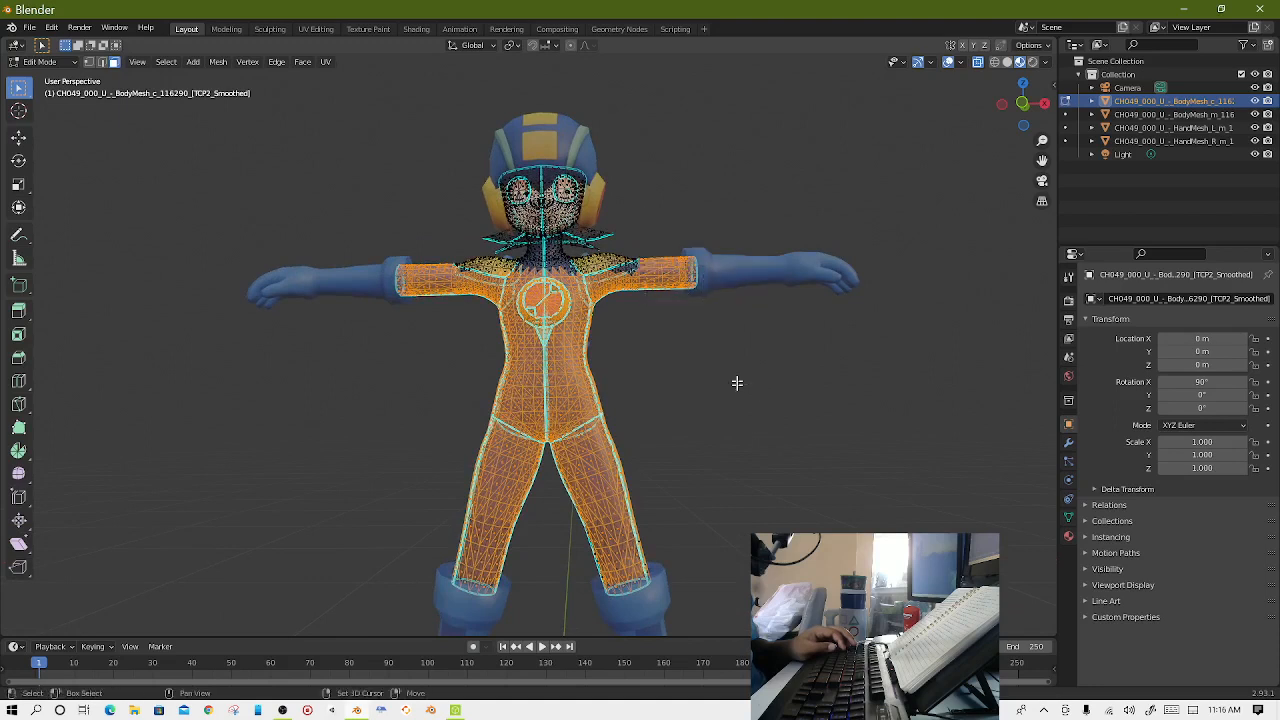
{"action": "left_click_drag", "start_coordinate": [697, 263], "coordinate": [411, 288], "text": "shift"}
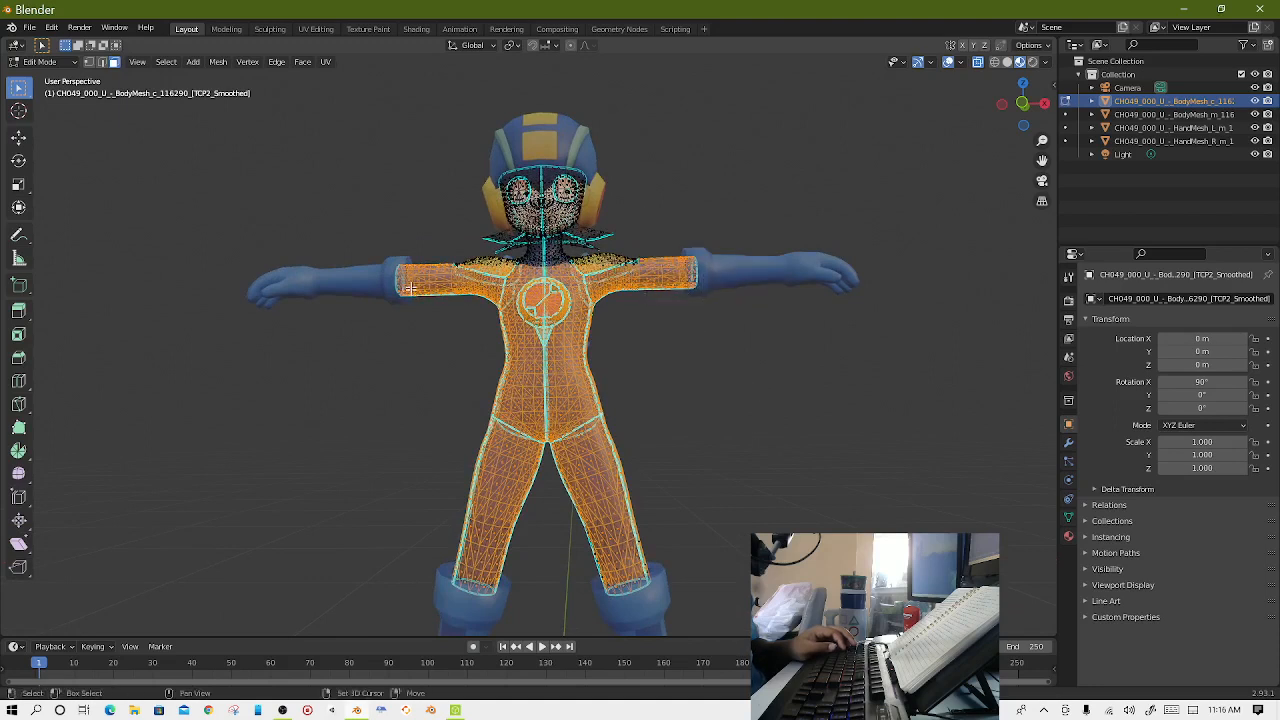
{"action": "key", "text": "x"}
{"action": "left_click", "coordinate": [797, 246]}
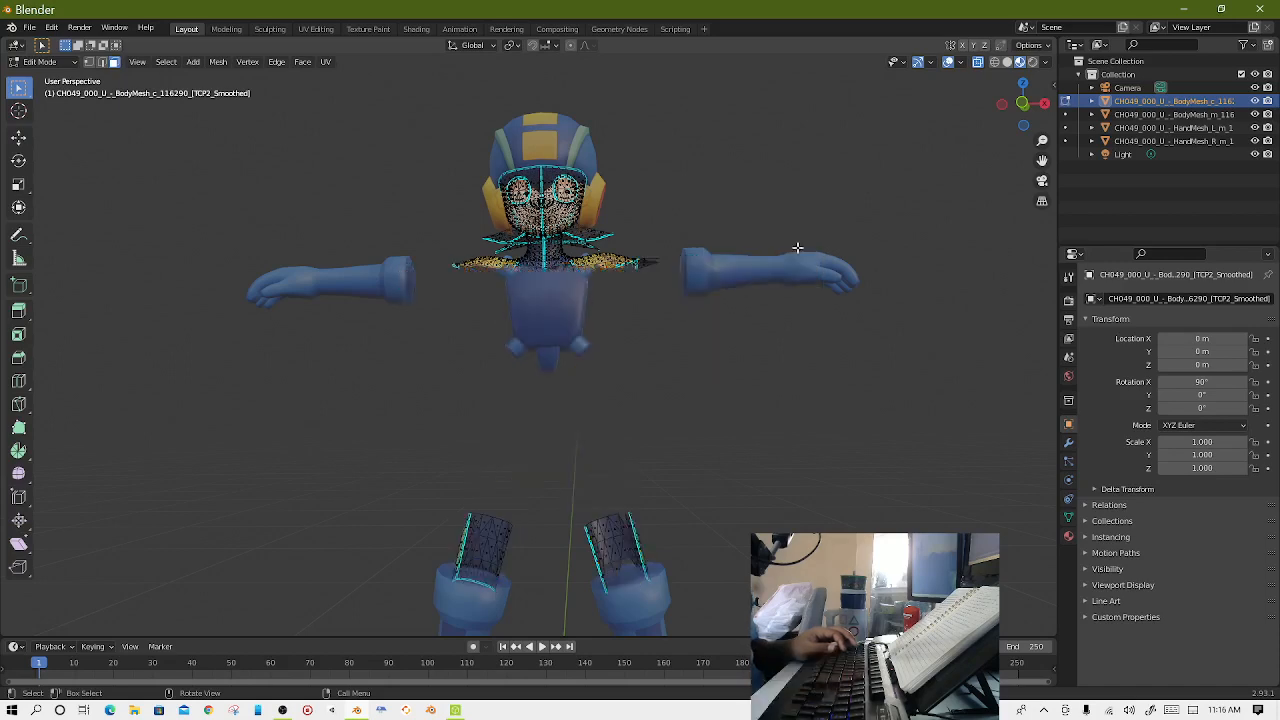
Delete the remaining leg faces above the boots from the body mesh.
{"action": "left_click_drag", "start_coordinate": [398, 428], "coordinate": [830, 634], "text": "shift"}
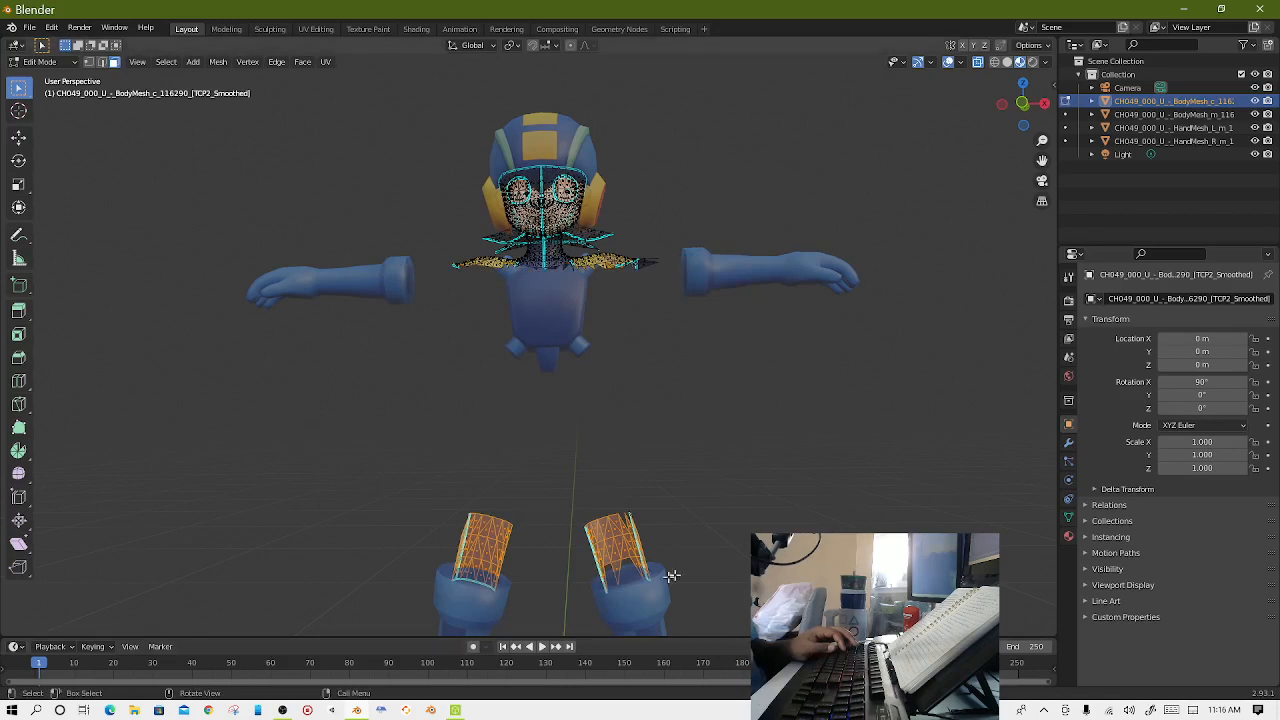
{"action": "key", "text": "x"}
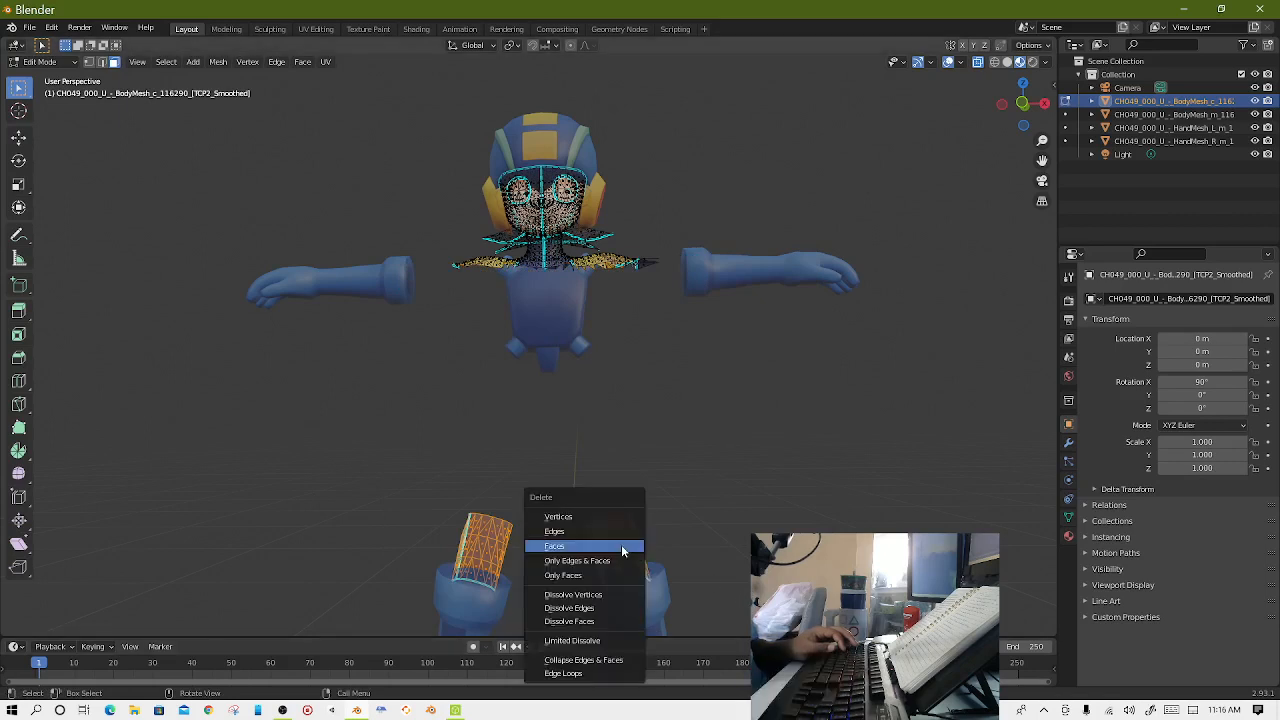
{"action": "left_click", "coordinate": [621, 544]}
{"action": "left_click_drag", "start_coordinate": [379, 224], "coordinate": [389, 263]}
{"action": "scroll", "coordinate": [440, 300], "scroll_direction": "up", "scroll_amount": 4}
{"action": "middle_click_drag", "start_coordinate": [493, 345], "coordinate": [503, 449], "text": "shift"}
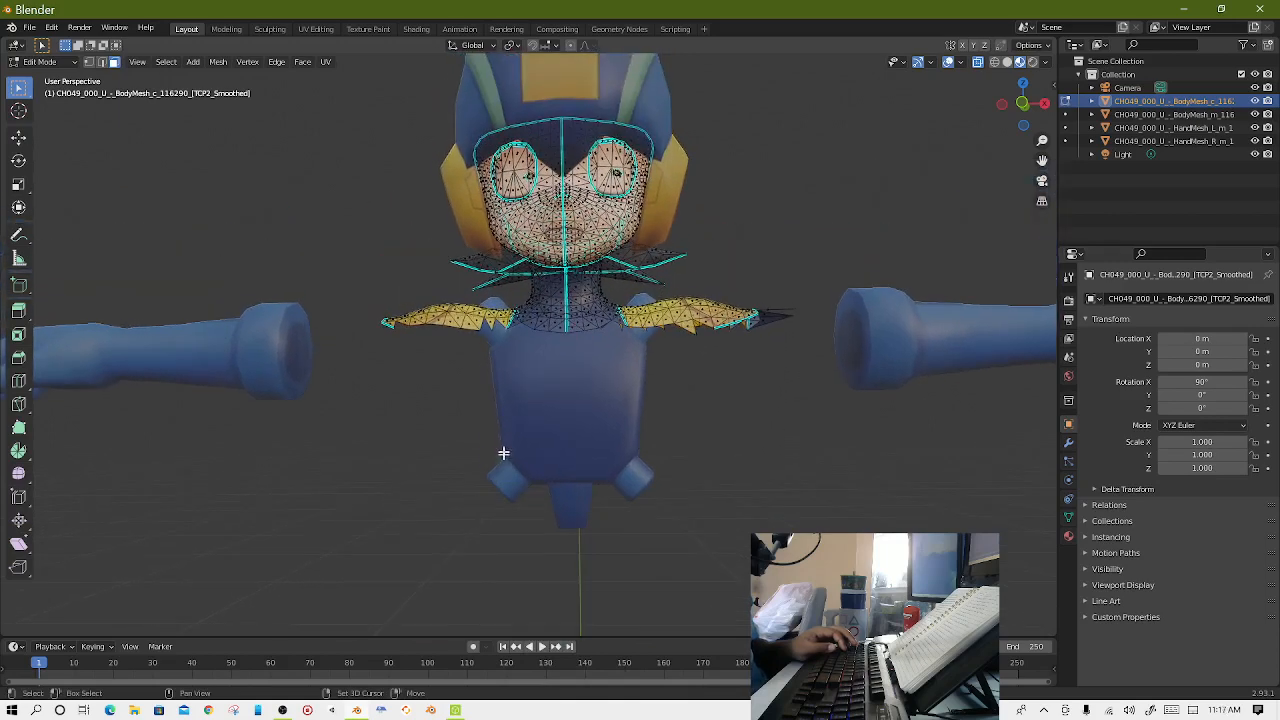
Delete the remaining collar and shoulder faces at the base of the neck from the body mesh.
{"action": "left_click_drag", "start_coordinate": [380, 305], "coordinate": [823, 446]}
{"action": "key", "text": "x"}
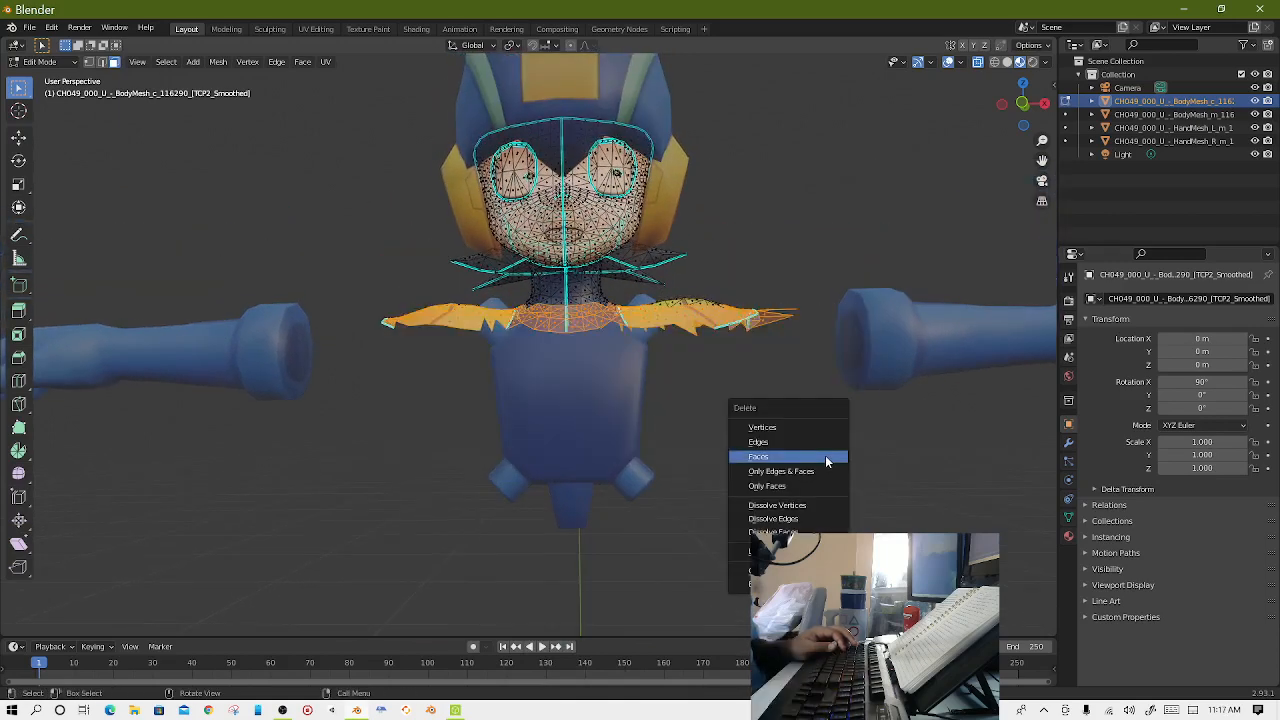
{"action": "left_click", "coordinate": [826, 458]}
Select the leftover shoulder fragments floating on both sides of the neck and delete their faces.
{"action": "middle_click_drag", "start_coordinate": [788, 379], "coordinate": [806, 397]}
{"action": "left_click_drag", "start_coordinate": [826, 380], "coordinate": [628, 338]}
{"action": "scroll", "coordinate": [612, 370], "scroll_direction": "up", "scroll_amount": 3}
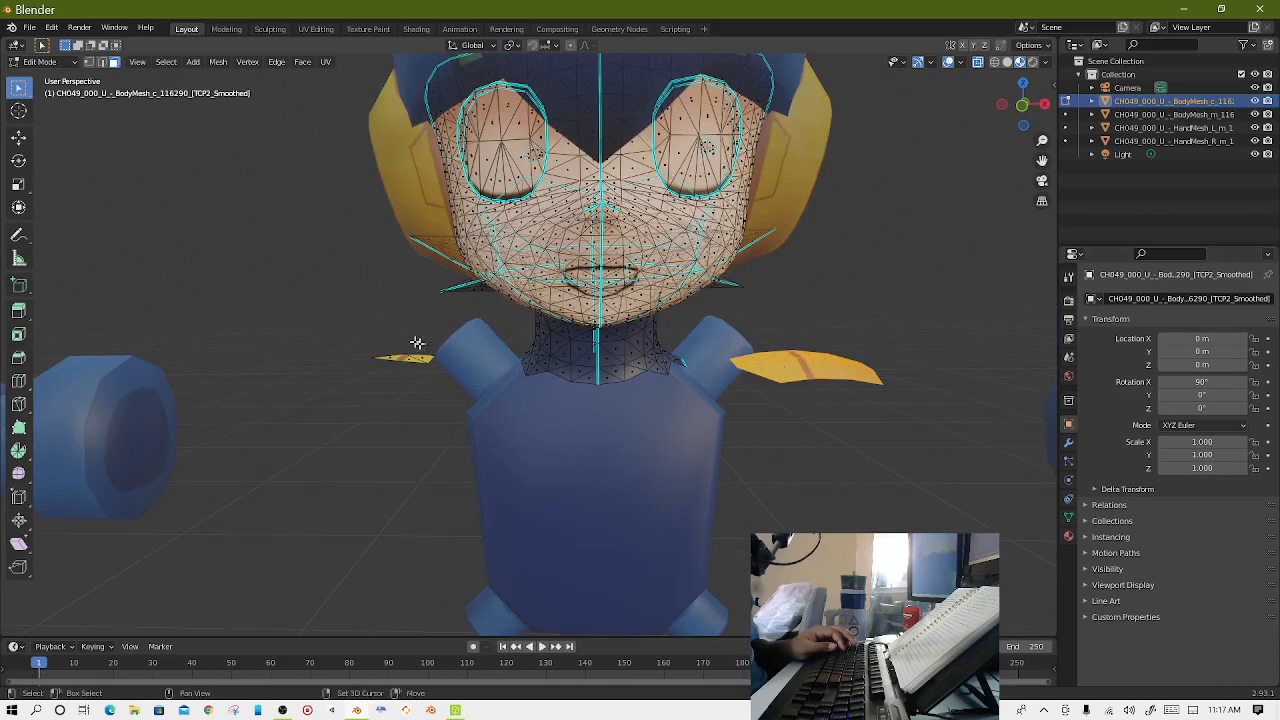
{"action": "left_click_drag", "start_coordinate": [367, 321], "coordinate": [462, 412]}
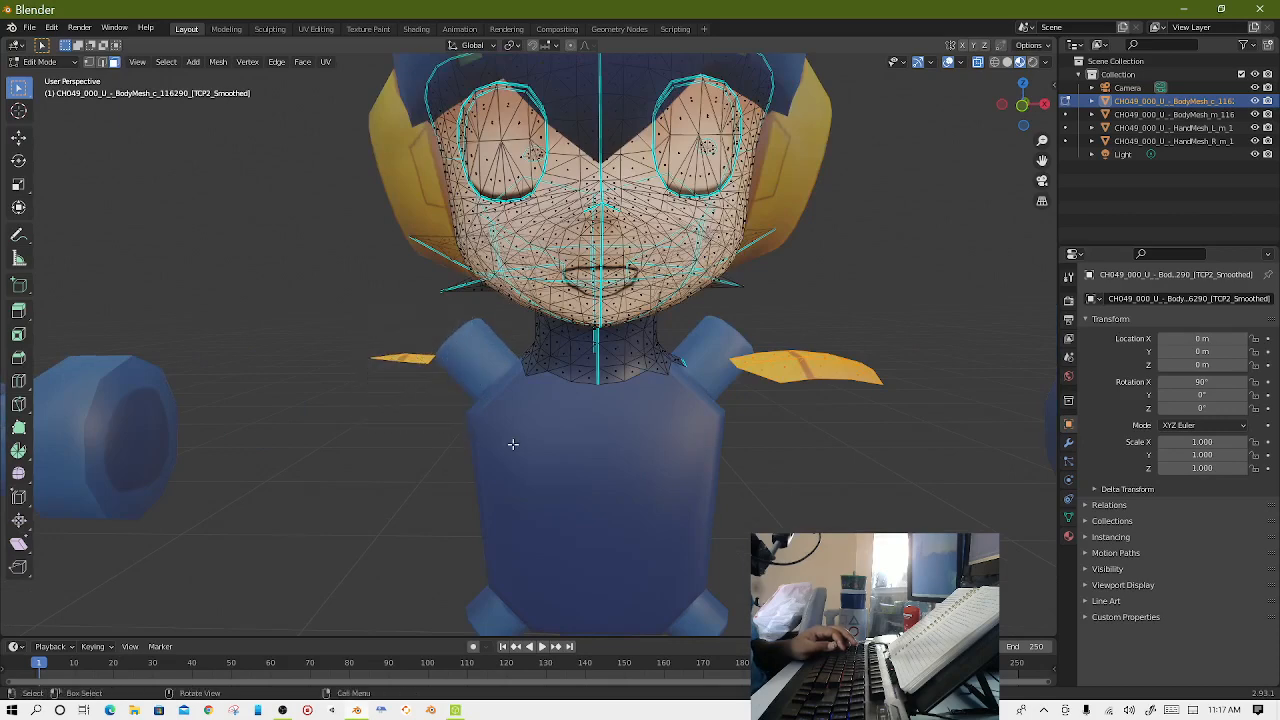
{"action": "scroll", "coordinate": [514, 443], "scroll_direction": "up", "scroll_amount": 3}
{"action": "middle_click_drag", "start_coordinate": [515, 443], "coordinate": [518, 437]}
{"action": "key", "text": "x"}
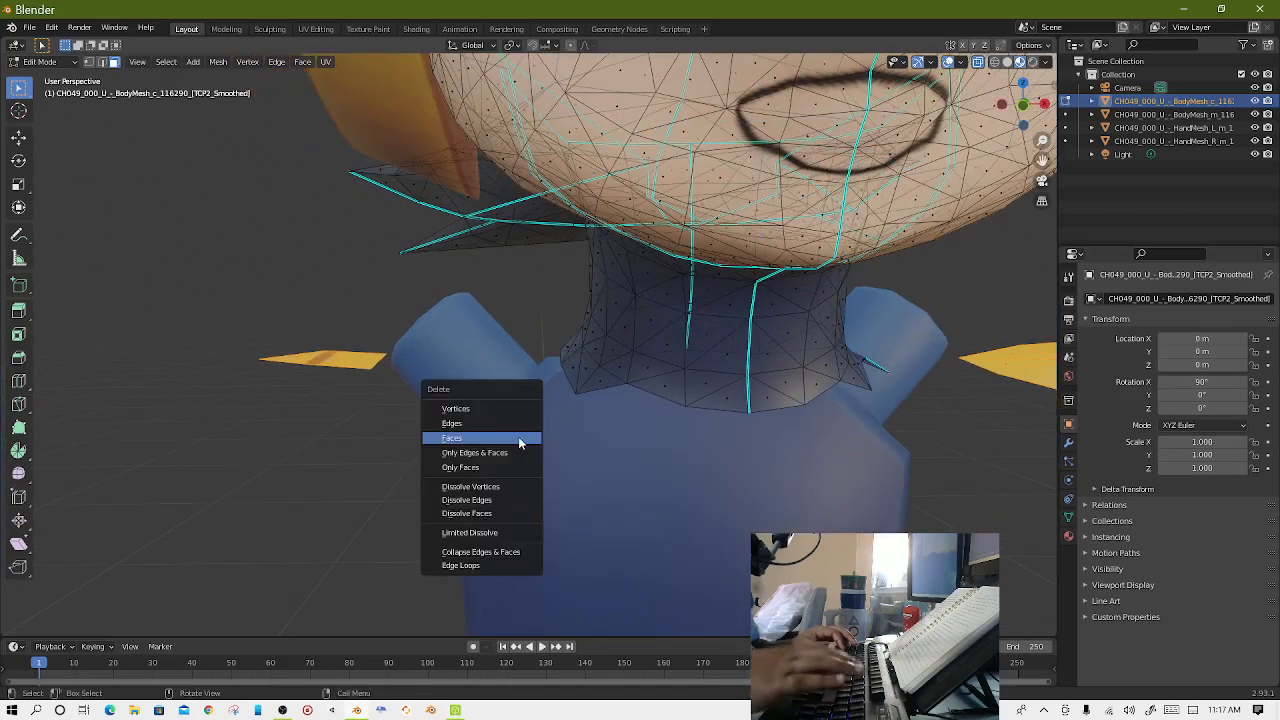
{"action": "left_click", "coordinate": [518, 438]}
{"action": "scroll", "coordinate": [478, 426], "scroll_direction": "down", "scroll_amount": 5}
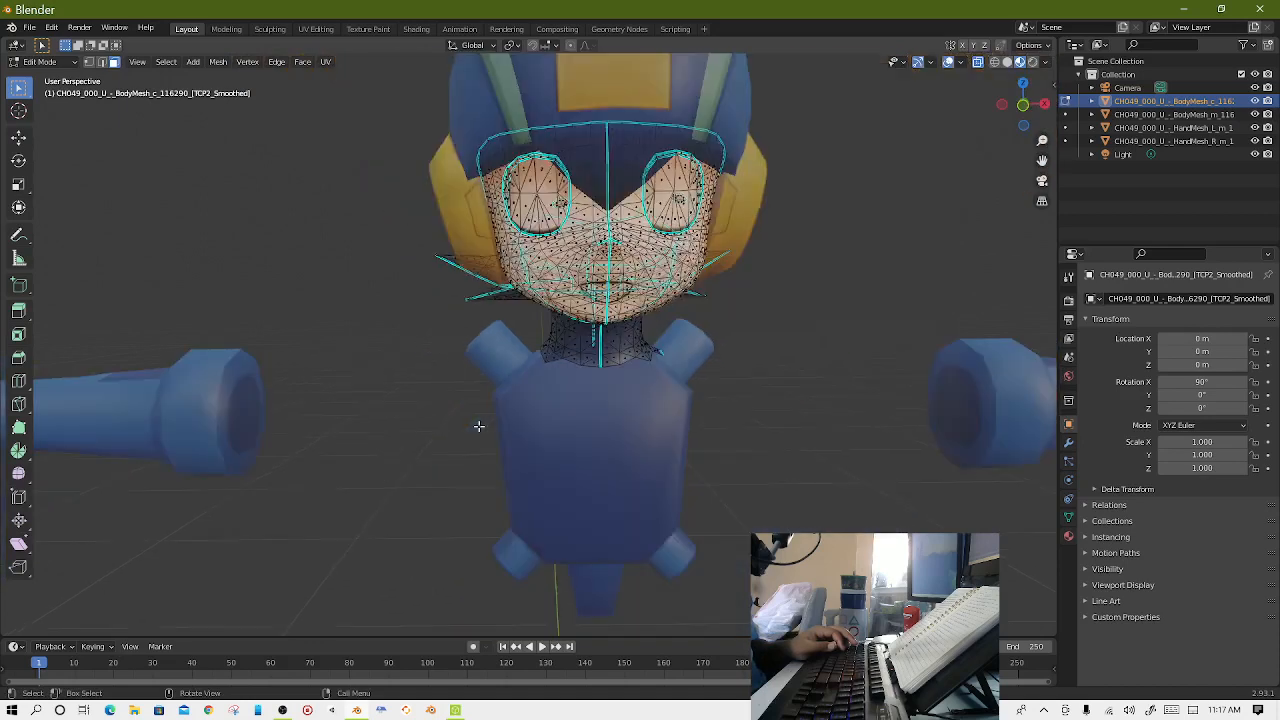
{"action": "middle_click_drag", "start_coordinate": [460, 434], "coordinate": [466, 434]}
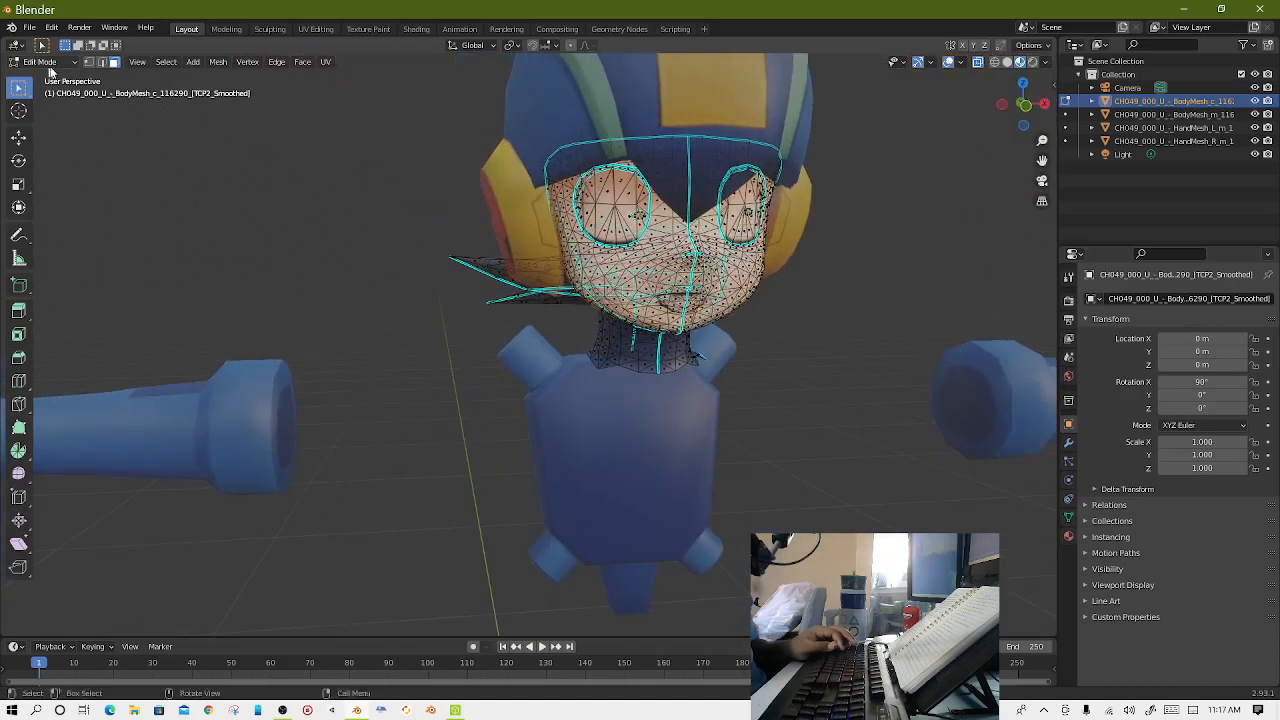
Return to Object Mode and delete both hand mesh objects.
{"action": "left_click", "coordinate": [52, 64]}
{"action": "left_click", "coordinate": [54, 80]}
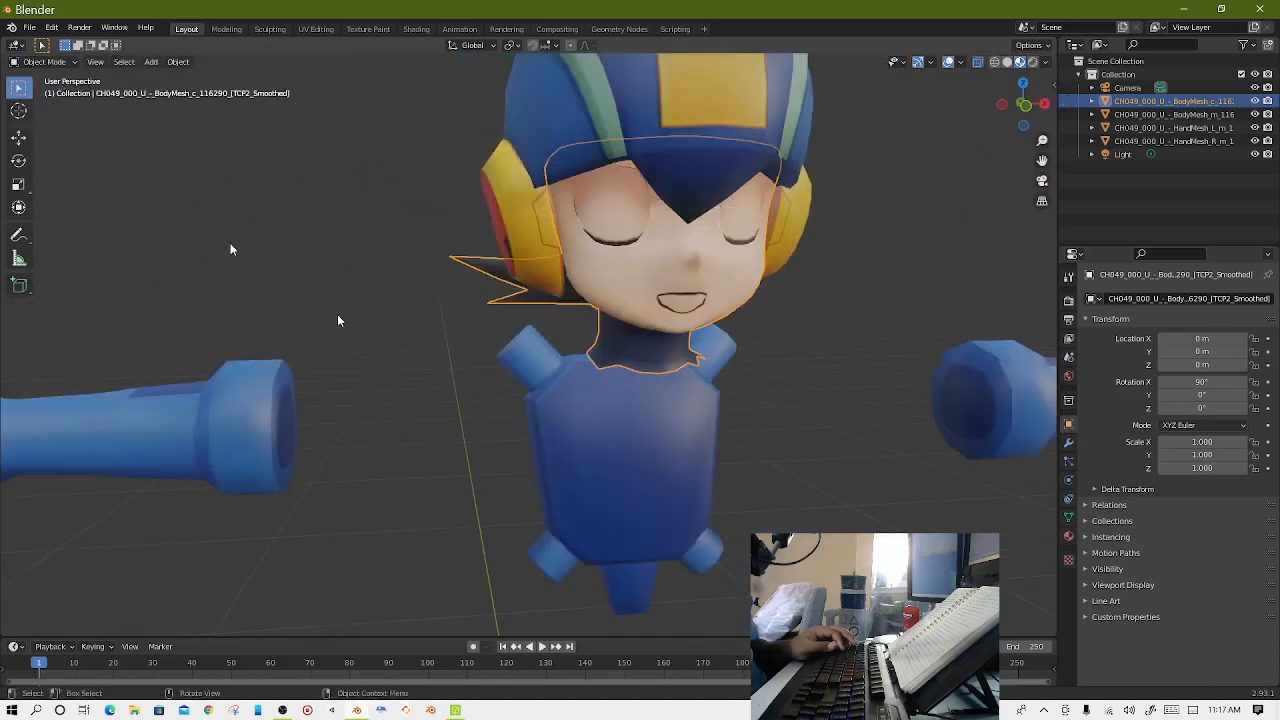
{"action": "left_click", "coordinate": [586, 449]}
{"action": "scroll", "coordinate": [580, 446], "scroll_direction": "down", "scroll_amount": 5}
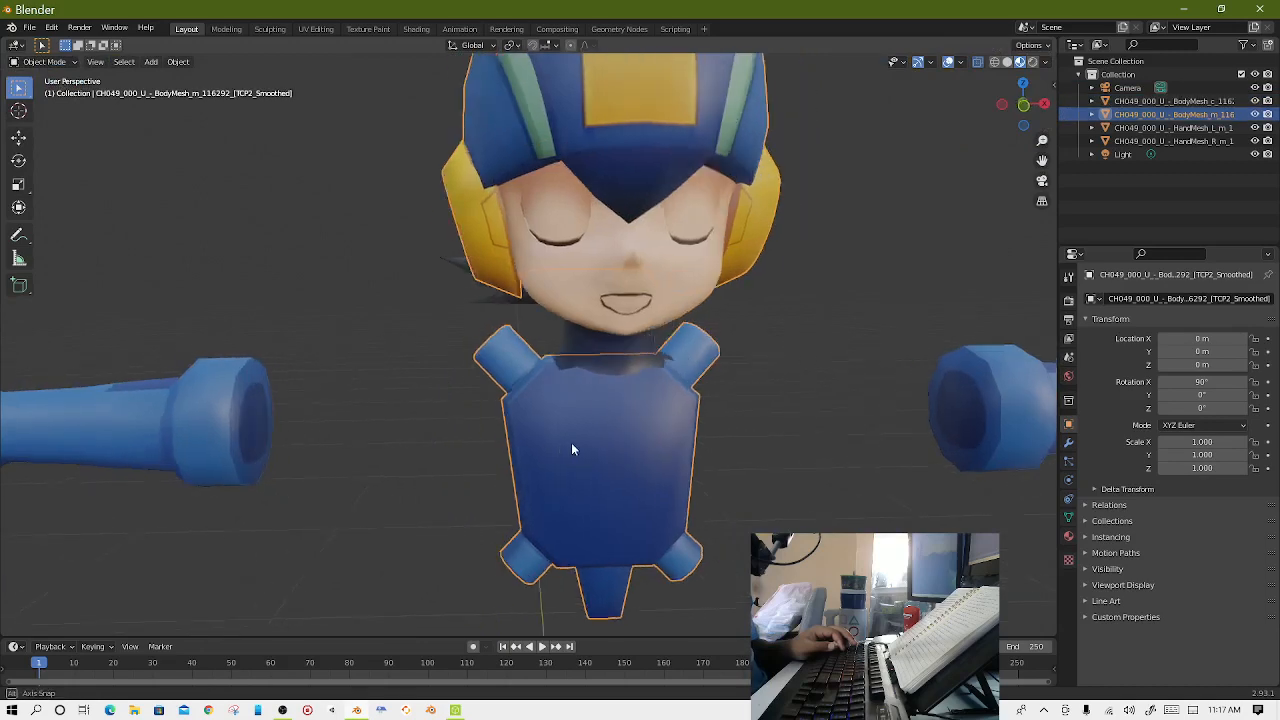
{"action": "left_click", "coordinate": [404, 384]}
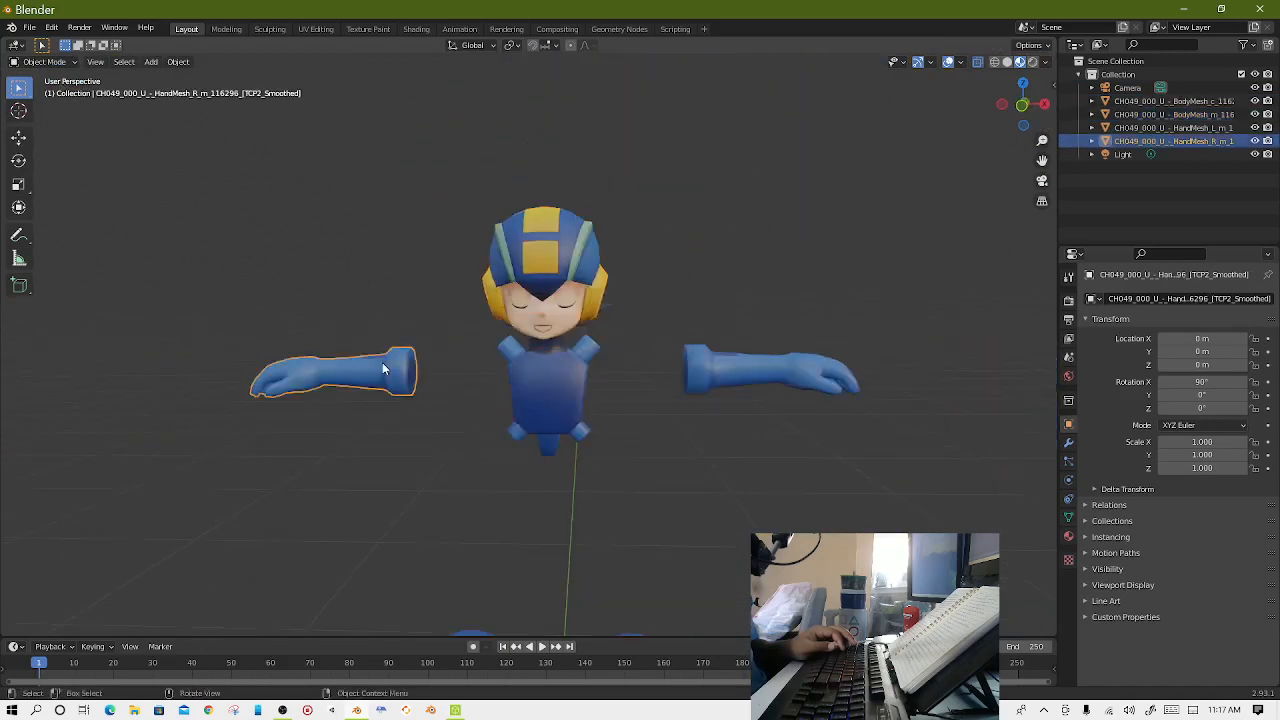
{"action": "key", "text": "Delete"}
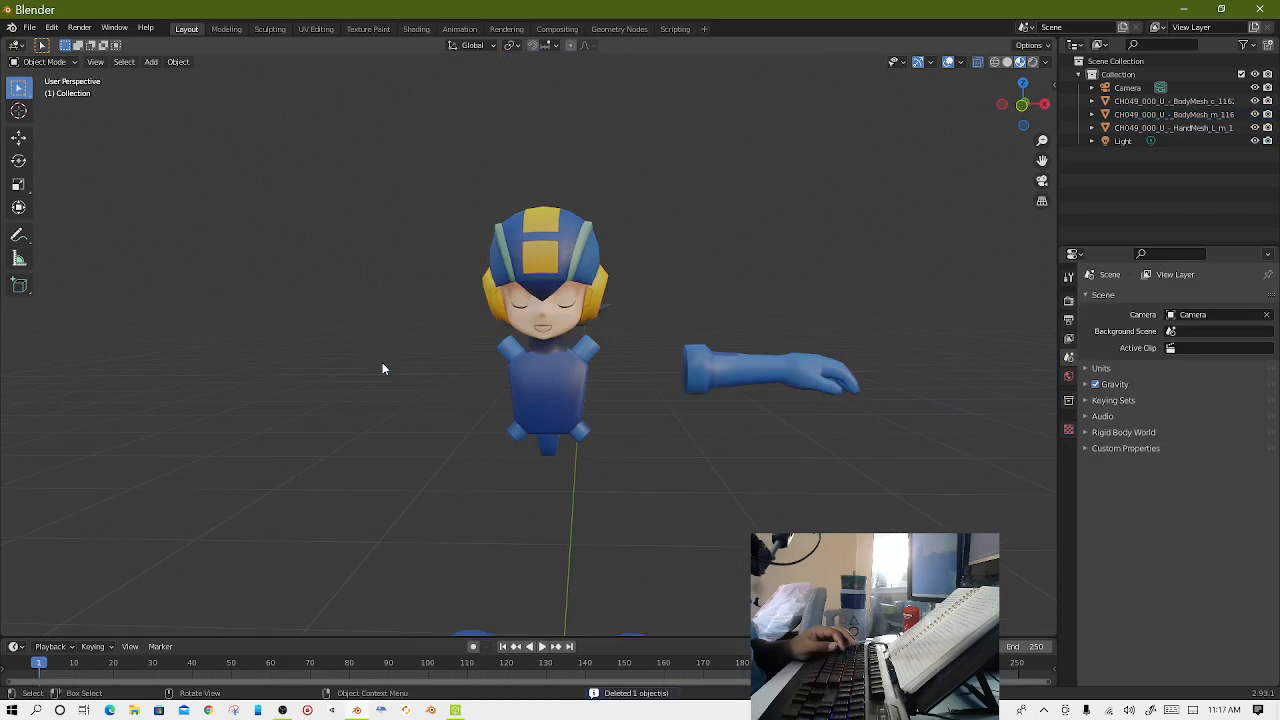
{"action": "left_click", "coordinate": [720, 375]}
{"action": "key", "text": "Delete"}
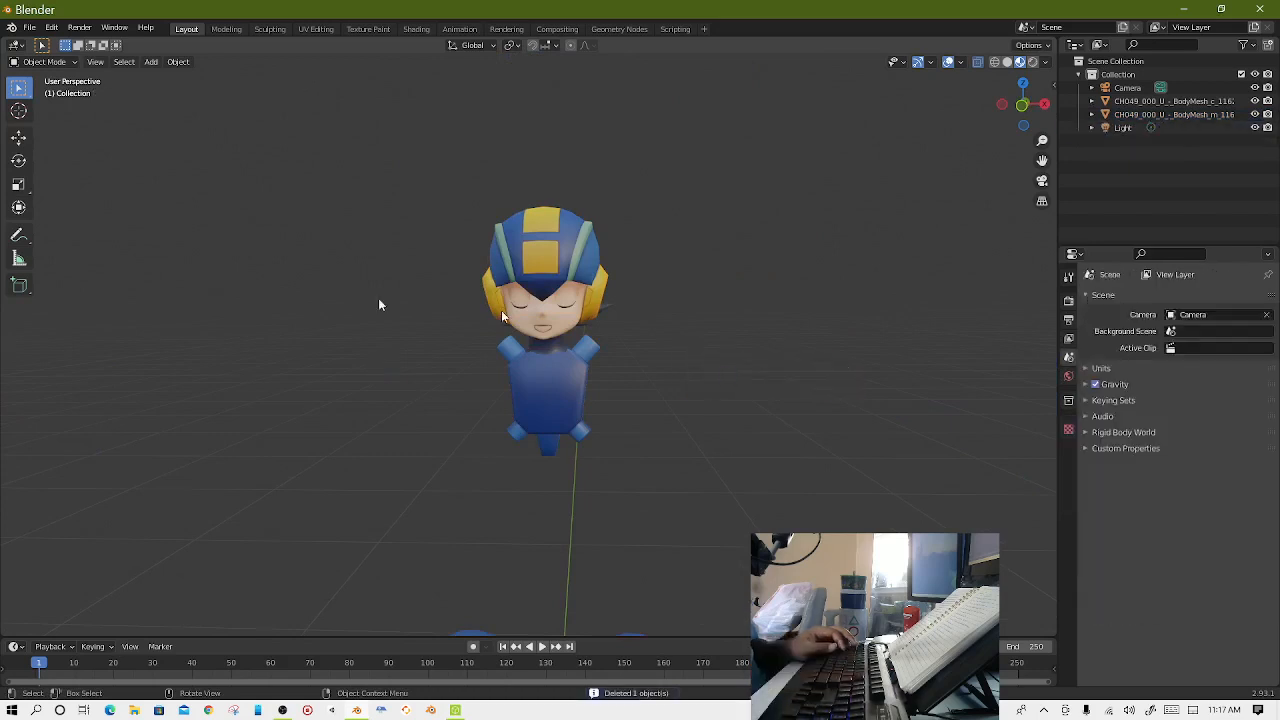
Enter Edit Mode on the mesh holding the helmet, torso piece and boots, and delete the faces of both boots.
{"action": "middle_click_drag", "start_coordinate": [571, 423], "coordinate": [690, 320]}
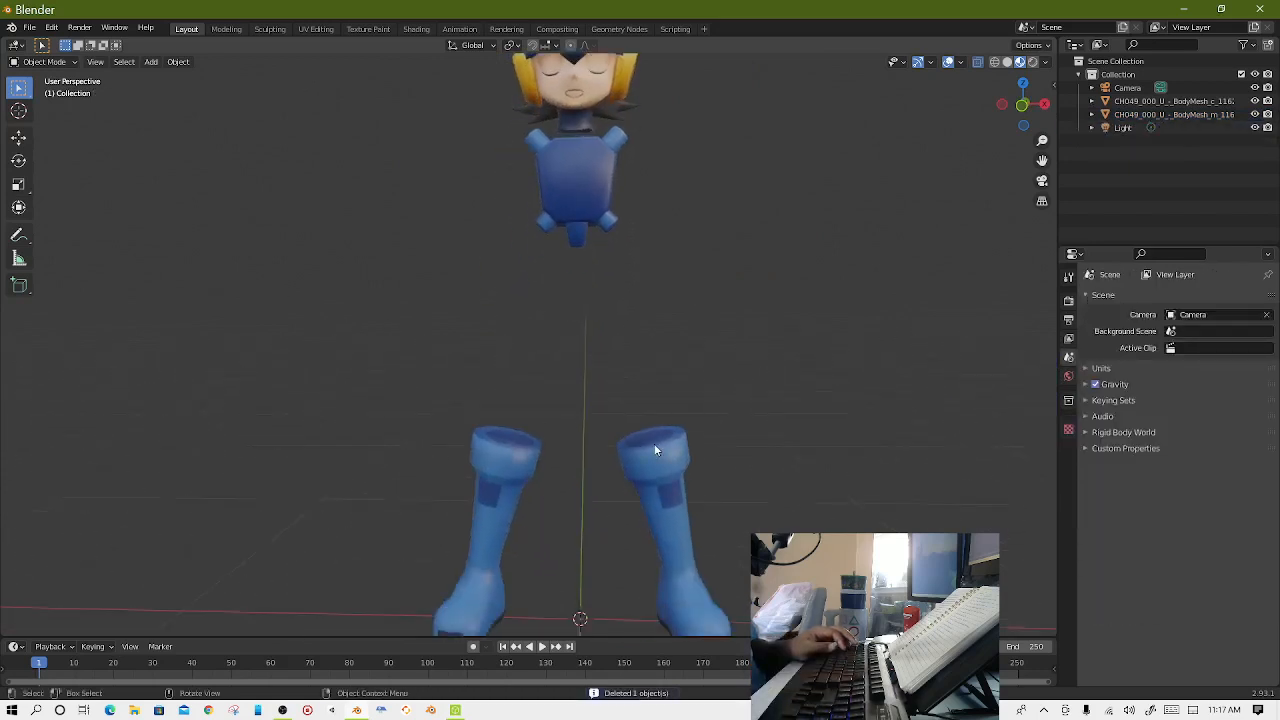
{"action": "left_click", "coordinate": [654, 443]}
{"action": "middle_click_drag", "start_coordinate": [640, 413], "coordinate": [634, 438]}
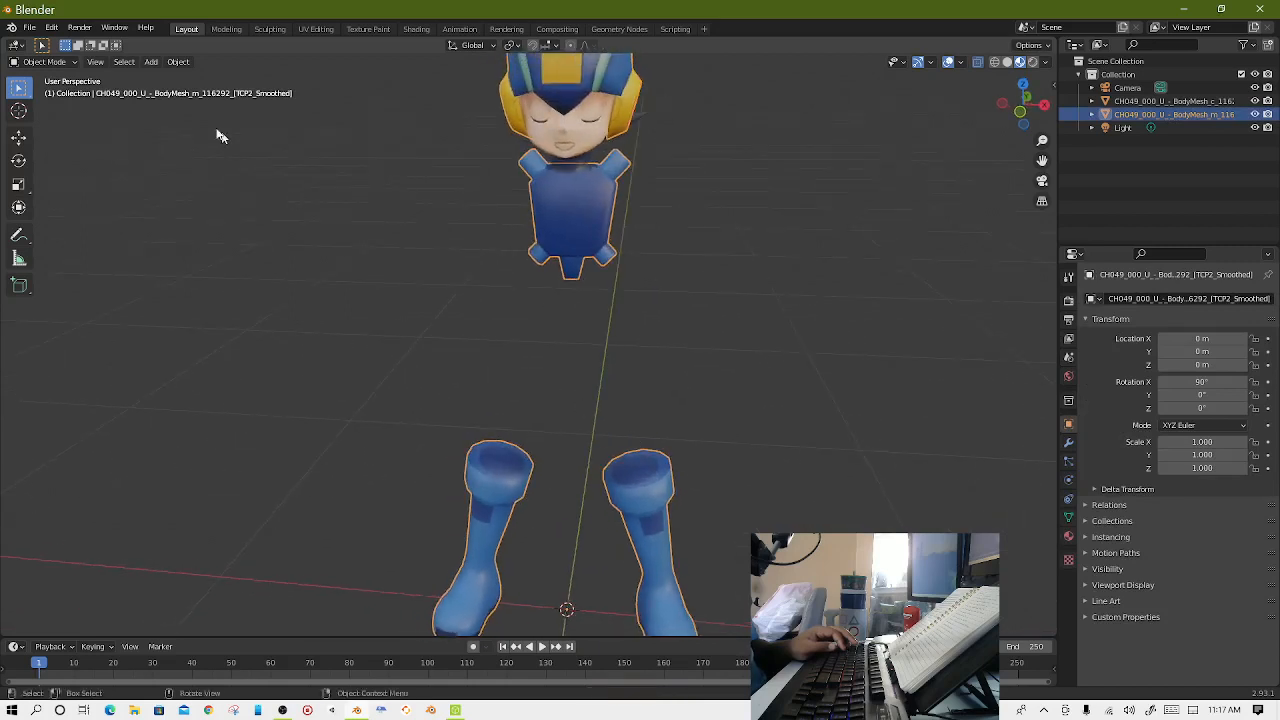
{"action": "left_click", "coordinate": [60, 65]}
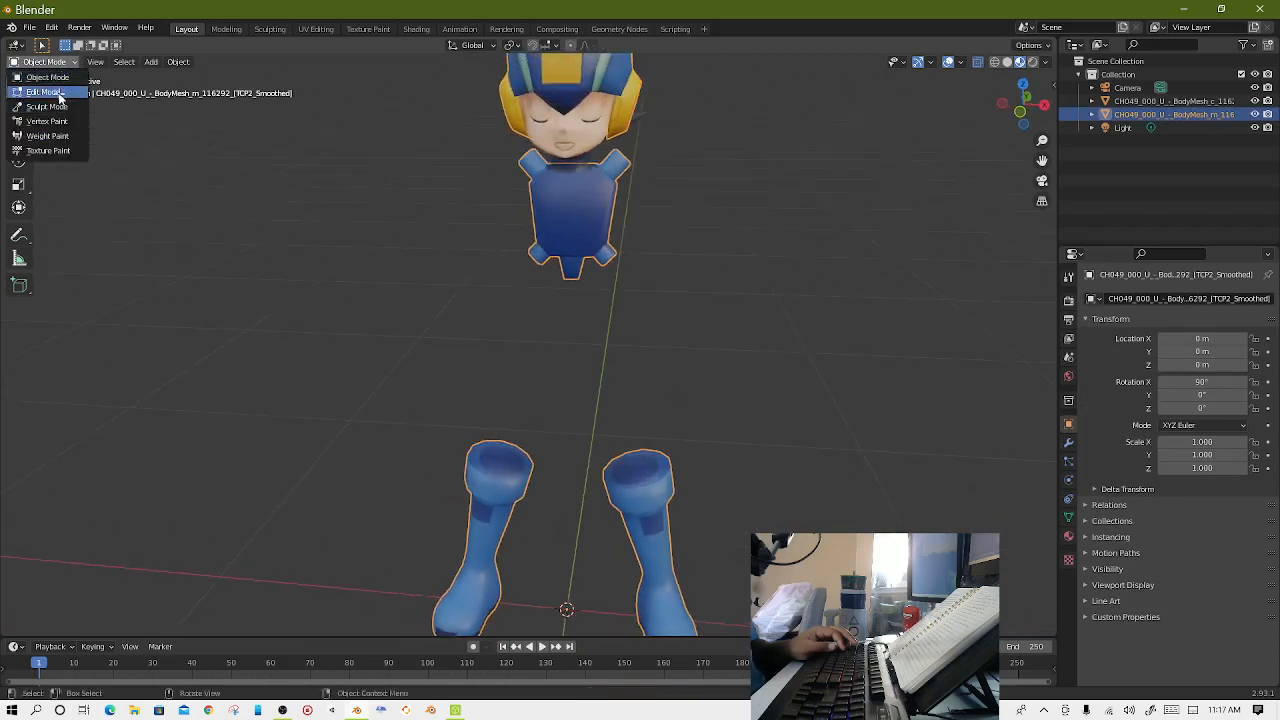
{"action": "left_click", "coordinate": [60, 93]}
{"action": "middle_click_drag", "start_coordinate": [489, 371], "coordinate": [468, 236], "text": "shift"}
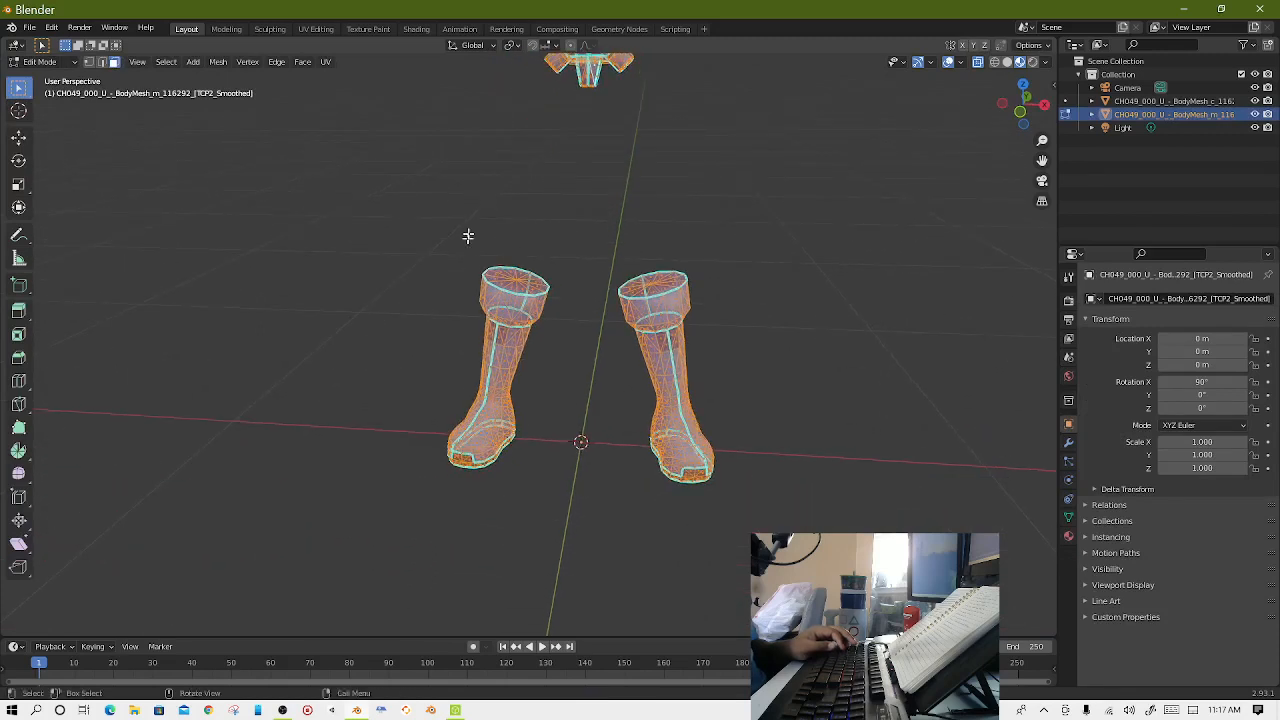
{"action": "left_click_drag", "start_coordinate": [425, 207], "coordinate": [905, 525]}
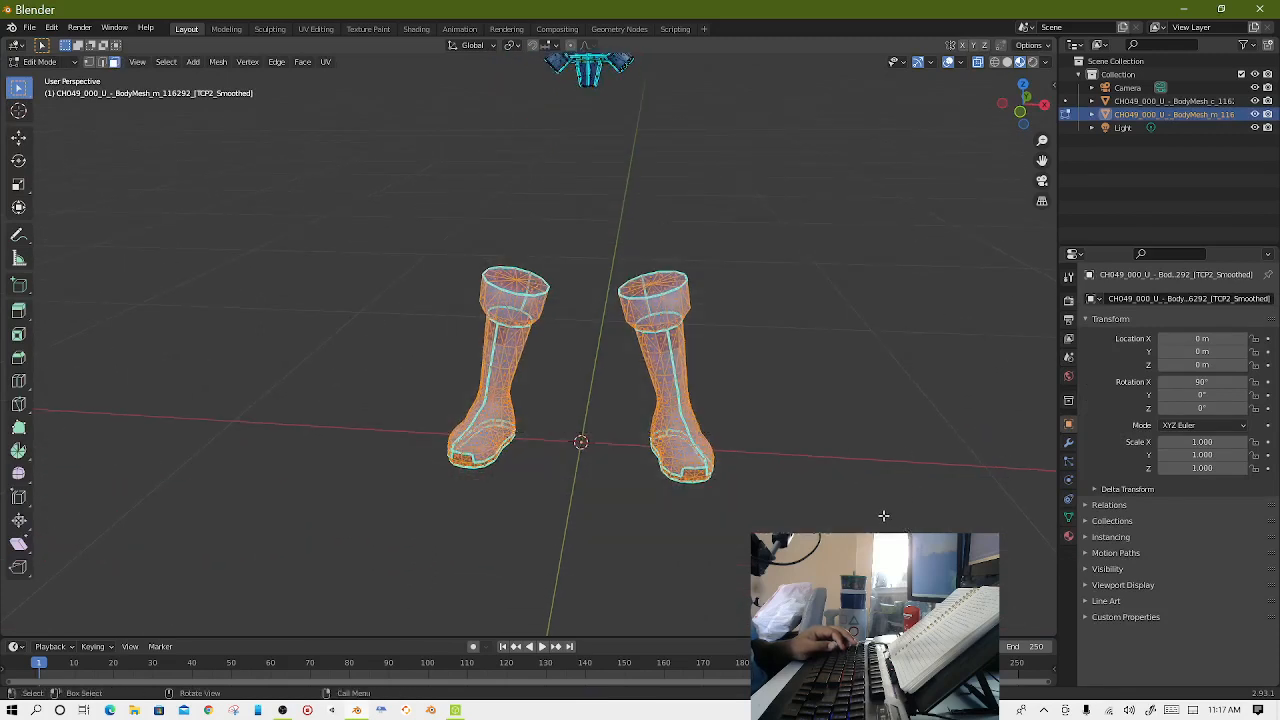
{"action": "key", "text": "x"}
{"action": "left_click", "coordinate": [883, 516]}
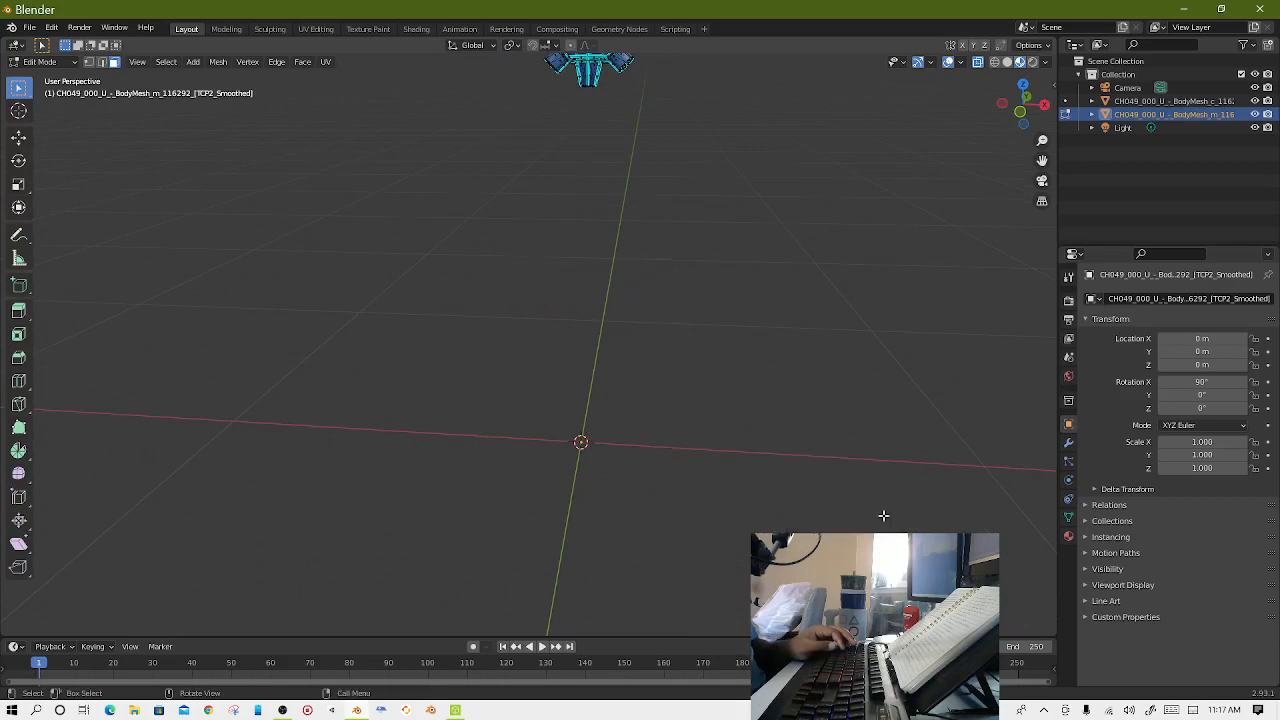
Box-select the whole torso piece below the helmet, including its shoulder and hip stubs, and delete its faces.
{"action": "middle_click_drag", "start_coordinate": [767, 375], "coordinate": [742, 516], "text": "shift"}
{"action": "scroll", "coordinate": [735, 426], "scroll_direction": "up", "scroll_amount": 4}
{"action": "middle_click_drag", "start_coordinate": [717, 457], "coordinate": [684, 650], "text": "shift"}
{"action": "scroll", "coordinate": [683, 543], "scroll_direction": "up", "scroll_amount": 1}
{"action": "scroll", "coordinate": [681, 533], "scroll_direction": "down", "scroll_amount": 1}
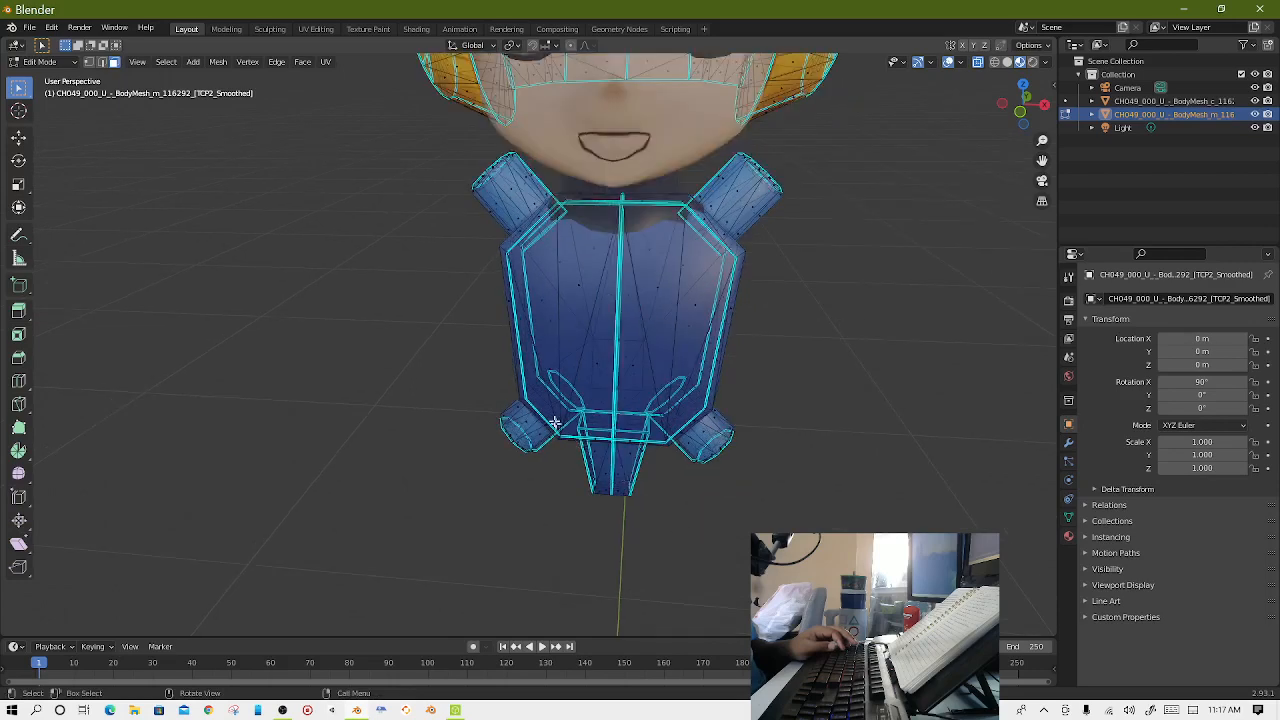
{"action": "scroll", "coordinate": [494, 330], "scroll_direction": "down", "scroll_amount": 4}
{"action": "left_click_drag", "start_coordinate": [468, 275], "coordinate": [903, 514]}
{"action": "key", "text": "b"}
{"action": "left_click_drag", "start_coordinate": [477, 243], "coordinate": [869, 405]}
{"action": "middle_click_drag", "start_coordinate": [723, 414], "coordinate": [873, 417]}
{"action": "middle_click_drag", "start_coordinate": [607, 301], "coordinate": [718, 456], "text": "shift"}
{"action": "scroll", "coordinate": [645, 476], "scroll_direction": "up", "scroll_amount": 3}
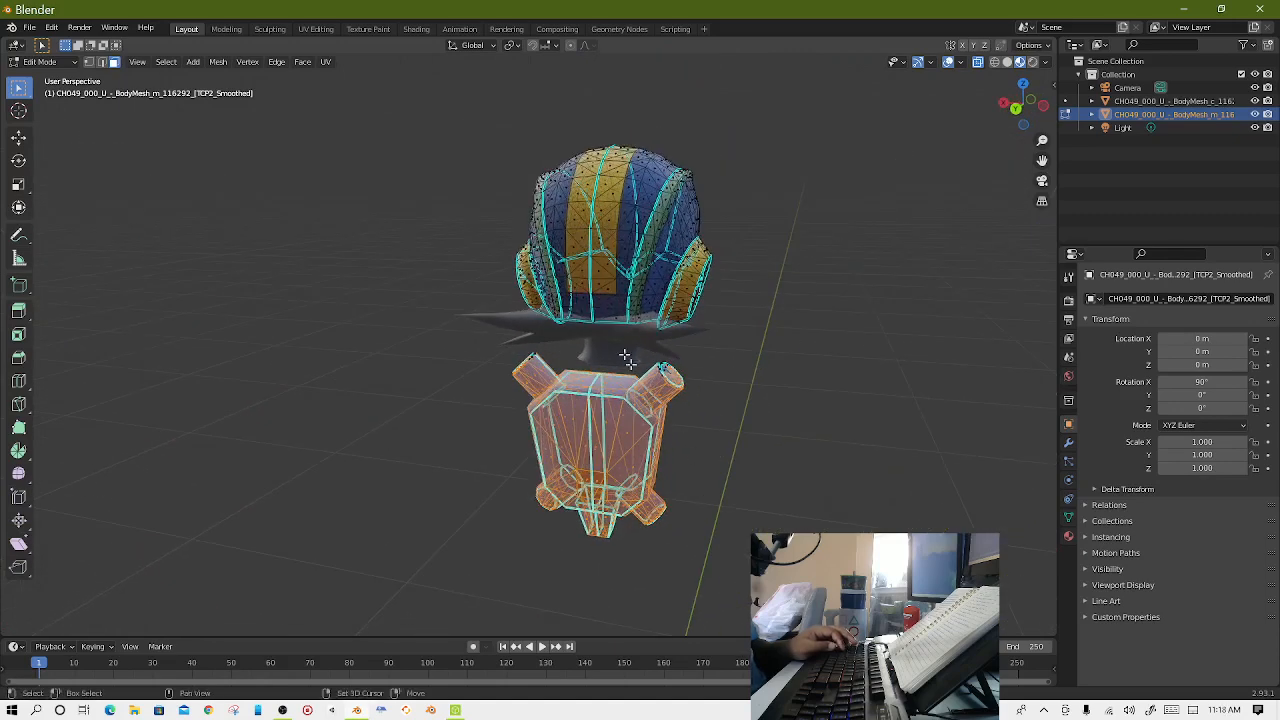
{"action": "left_click_drag", "start_coordinate": [630, 360], "coordinate": [740, 456]}
{"action": "left_click_drag", "start_coordinate": [505, 340], "coordinate": [636, 462]}
{"action": "left_click_drag", "start_coordinate": [482, 366], "coordinate": [725, 571]}
{"action": "key", "text": "x"}
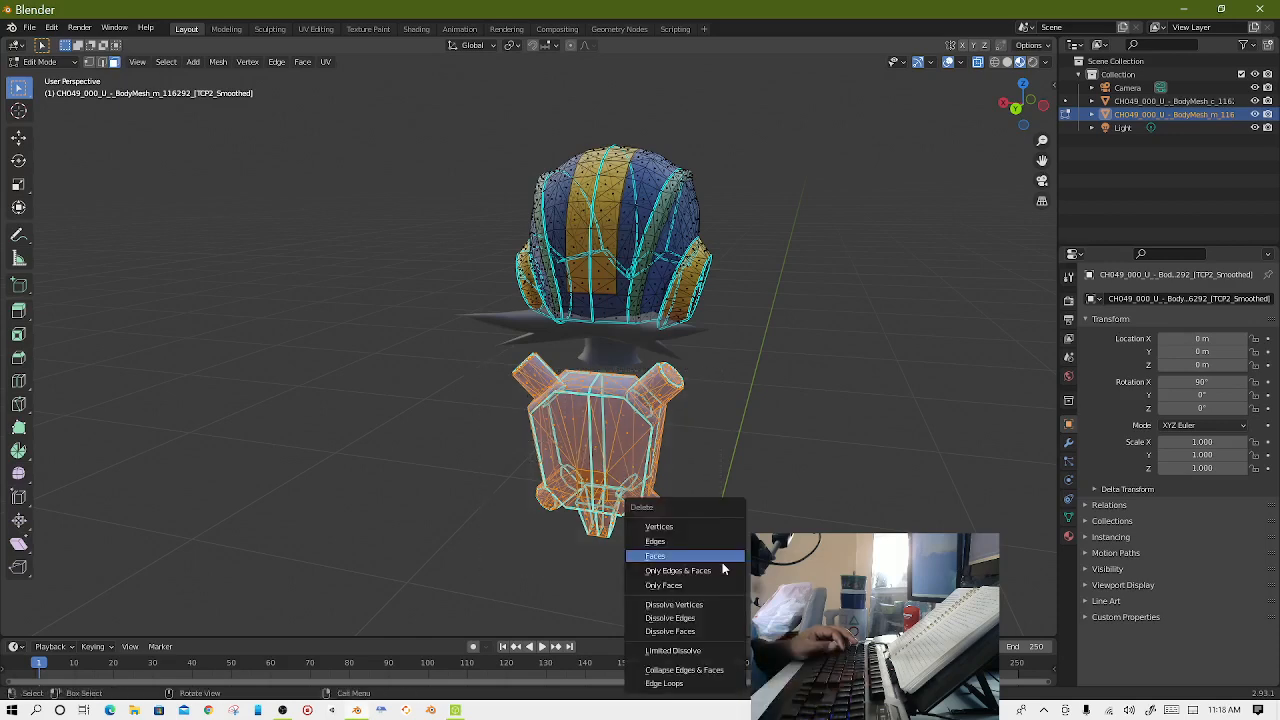
{"action": "left_click", "coordinate": [682, 556]}
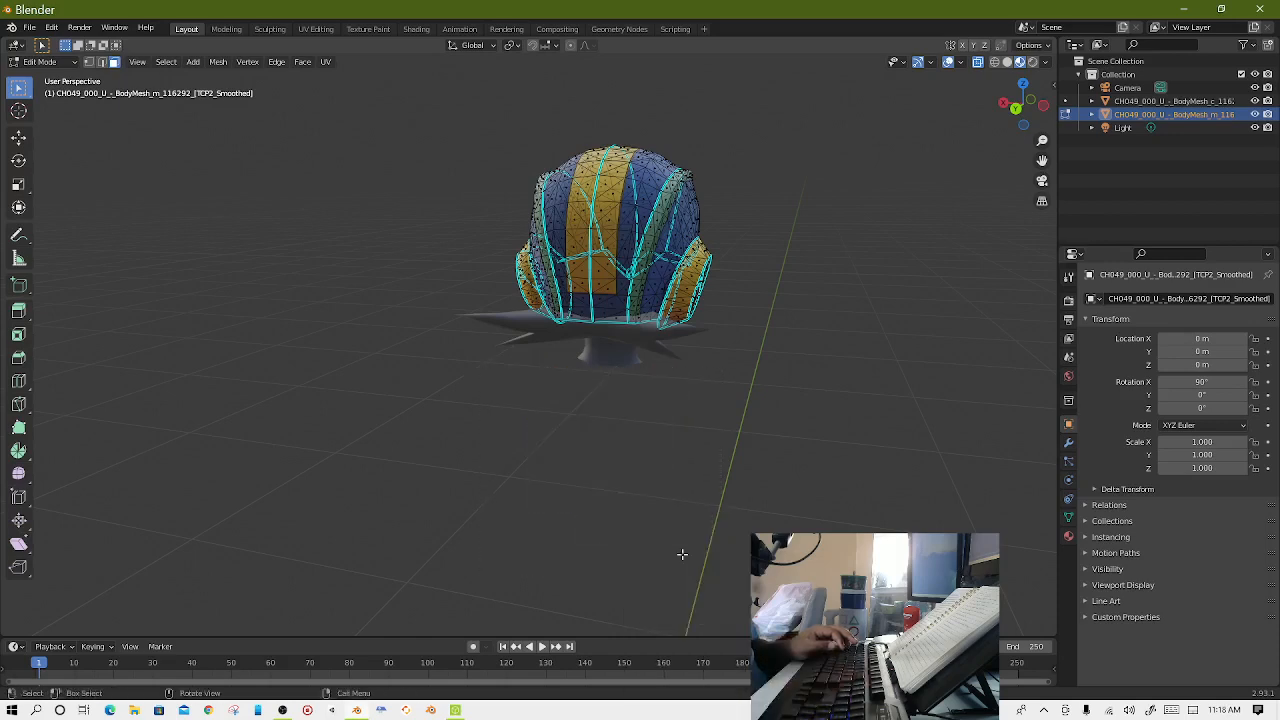
Return the helmet mesh to Object Mode and select the face and neck mesh.
{"action": "middle_click_drag", "start_coordinate": [709, 490], "coordinate": [538, 465]}
{"action": "middle_click_drag", "start_coordinate": [446, 397], "coordinate": [414, 396]}
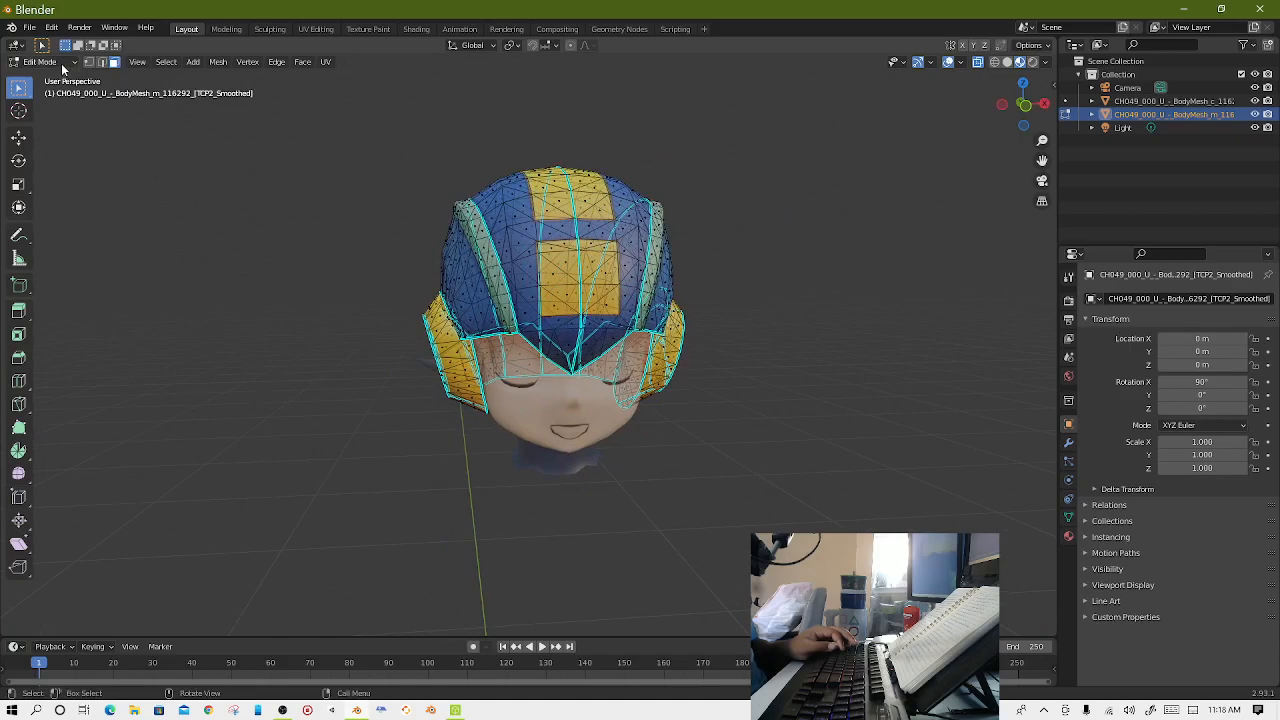
{"action": "left_click", "coordinate": [60, 63]}
{"action": "left_click", "coordinate": [40, 77]}
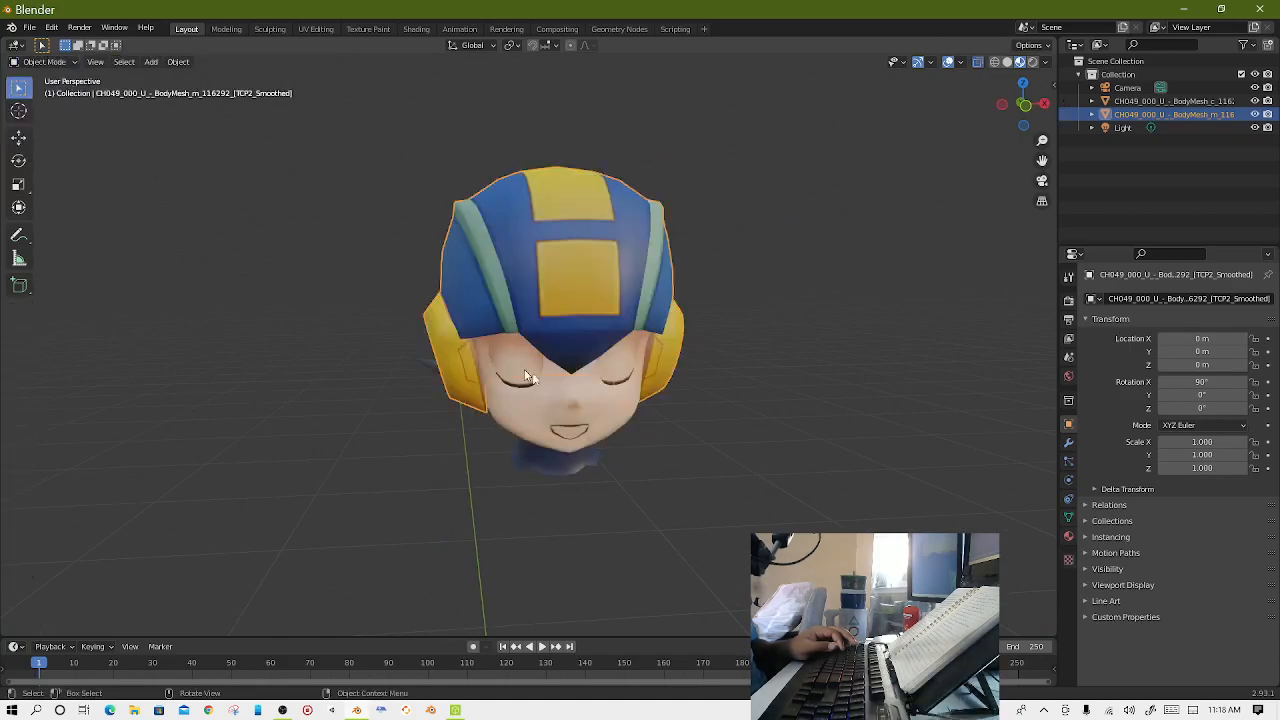
{"action": "left_click", "coordinate": [570, 398]}
Examine the face, mouth and neck edge of the remaining head up close and from a distance.
{"action": "middle_click_drag", "start_coordinate": [553, 375], "coordinate": [582, 412]}
{"action": "scroll", "coordinate": [535, 360], "scroll_direction": "up", "scroll_amount": 3}
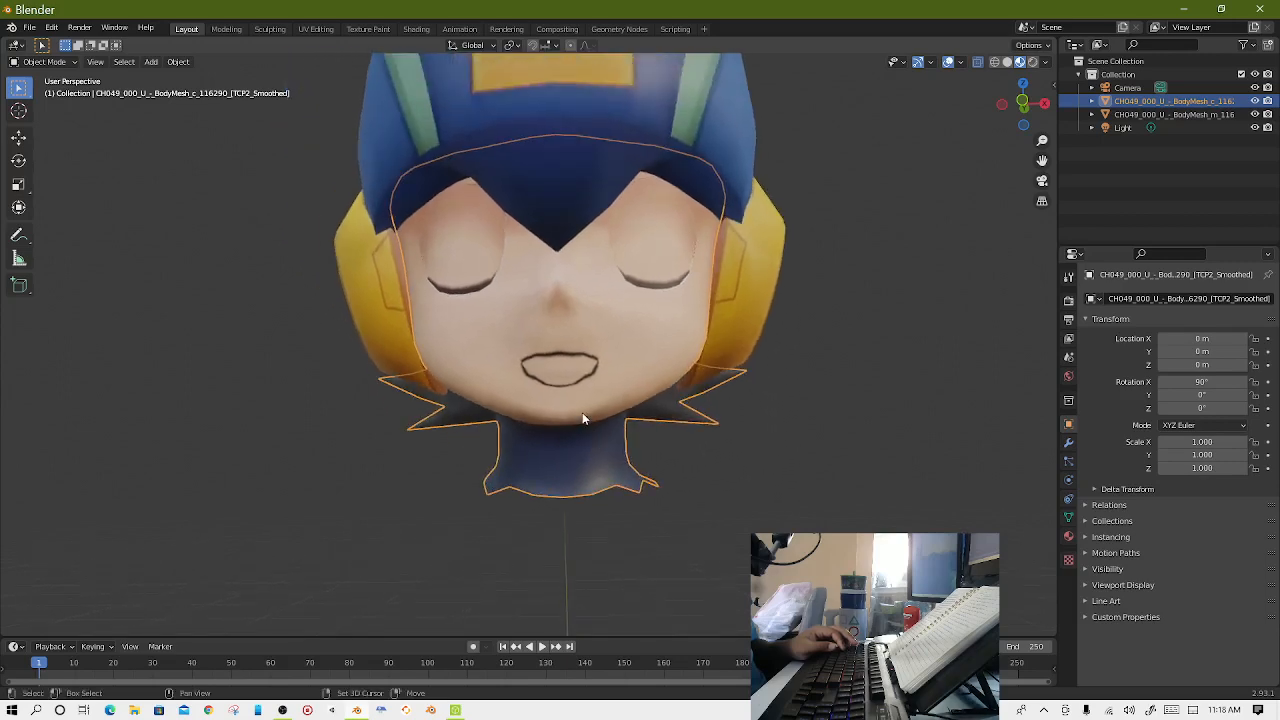
{"action": "scroll", "coordinate": [582, 412], "scroll_direction": "up", "scroll_amount": 5}
{"action": "scroll", "coordinate": [584, 418], "scroll_direction": "down", "scroll_amount": 6}
{"action": "scroll", "coordinate": [584, 416], "scroll_direction": "up", "scroll_amount": 5}
{"action": "scroll", "coordinate": [584, 416], "scroll_direction": "down", "scroll_amount": 5}
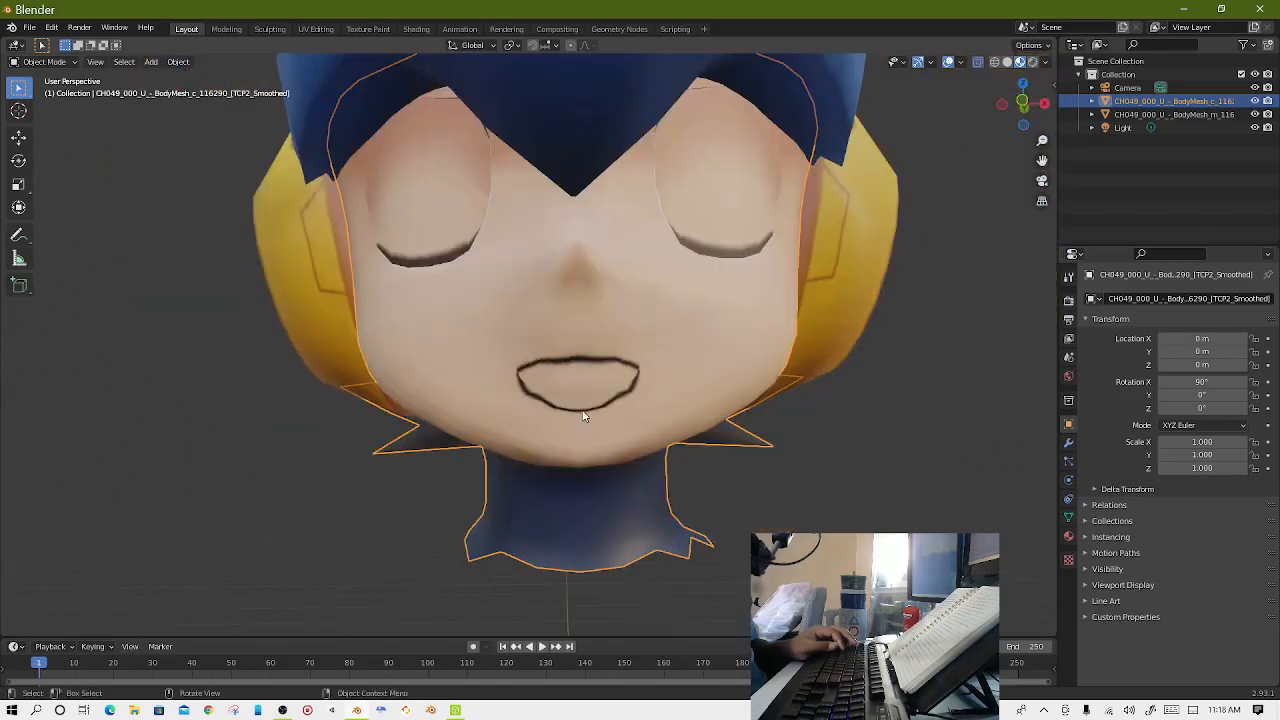
{"action": "scroll", "coordinate": [584, 416], "scroll_direction": "up", "scroll_amount": 7}
{"action": "scroll", "coordinate": [584, 416], "scroll_direction": "down", "scroll_amount": 7}
{"action": "scroll", "coordinate": [584, 416], "scroll_direction": "down", "scroll_amount": 2}
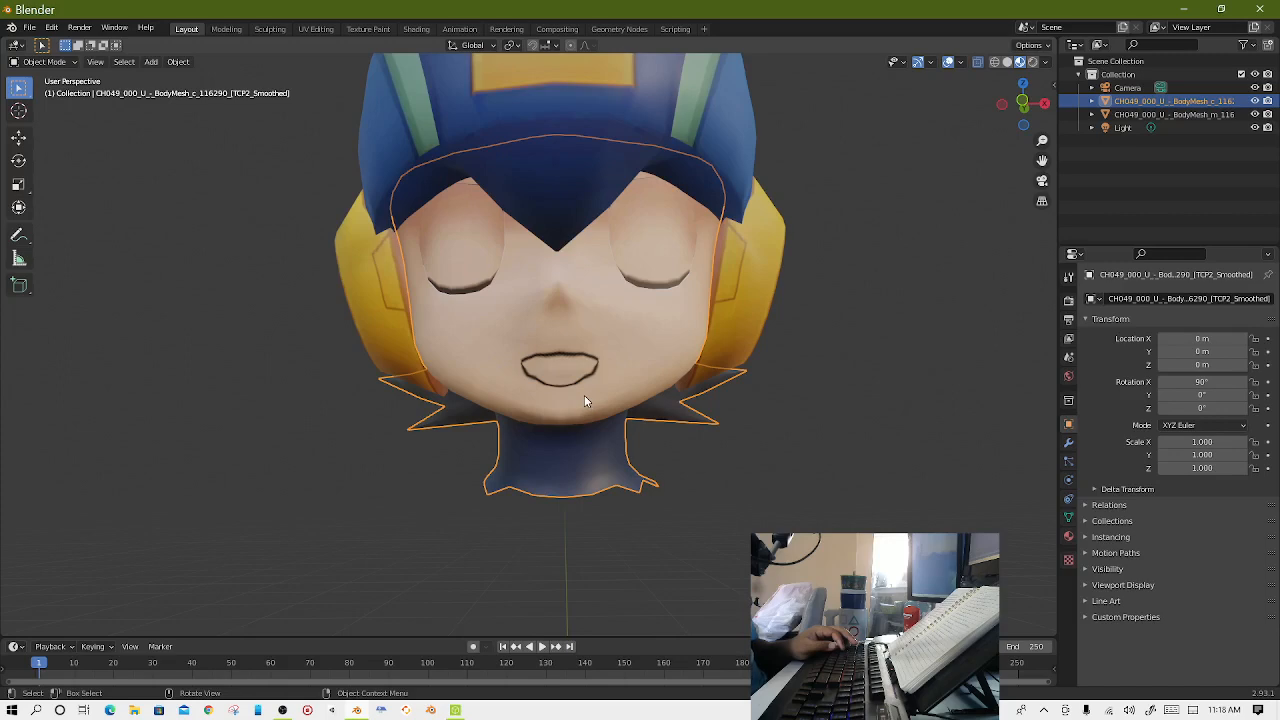
{"action": "mouse_move", "coordinate": [585, 394]}
{"action": "middle_mouse_down"}
{"action": "mouse_move", "coordinate": [591, 409]}
{"action": "mouse_move", "coordinate": [577, 405]}
{"action": "mouse_move", "coordinate": [589, 405]}
{"action": "middle_mouse_up"}
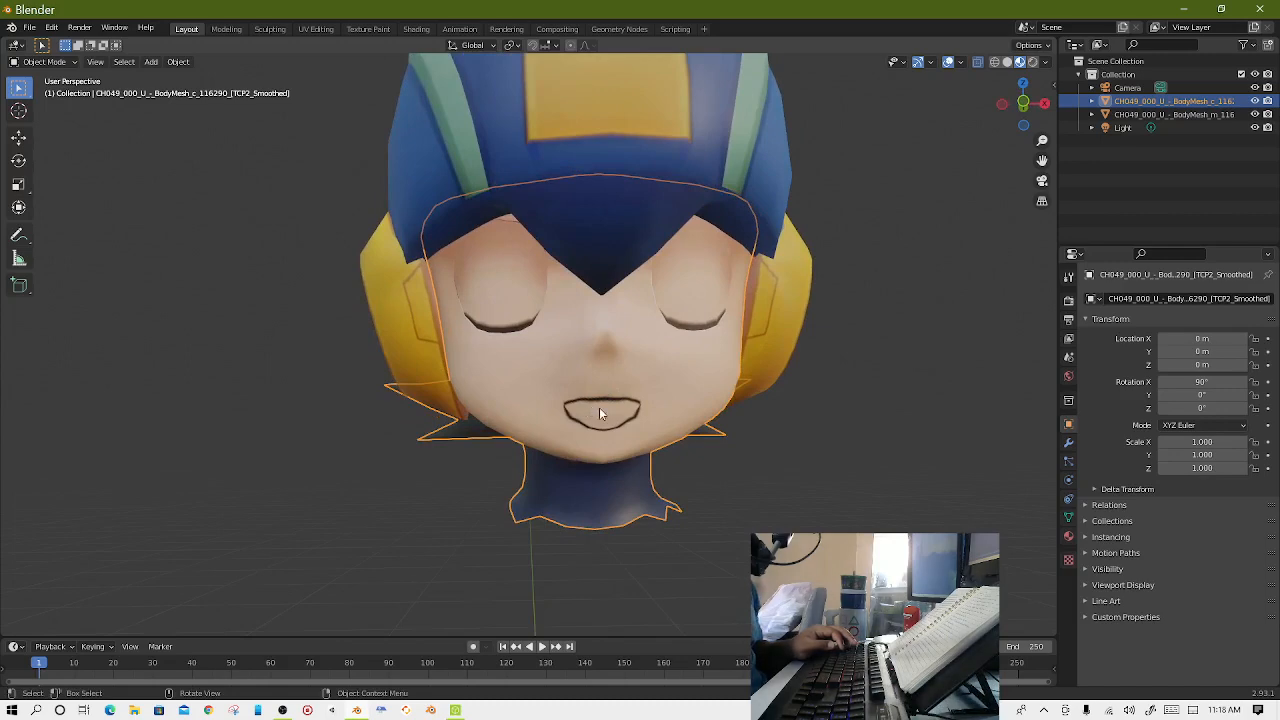
{"action": "scroll", "coordinate": [589, 404], "scroll_direction": "down", "scroll_amount": 2}
{"action": "middle_click_drag", "start_coordinate": [597, 412], "coordinate": [585, 413]}
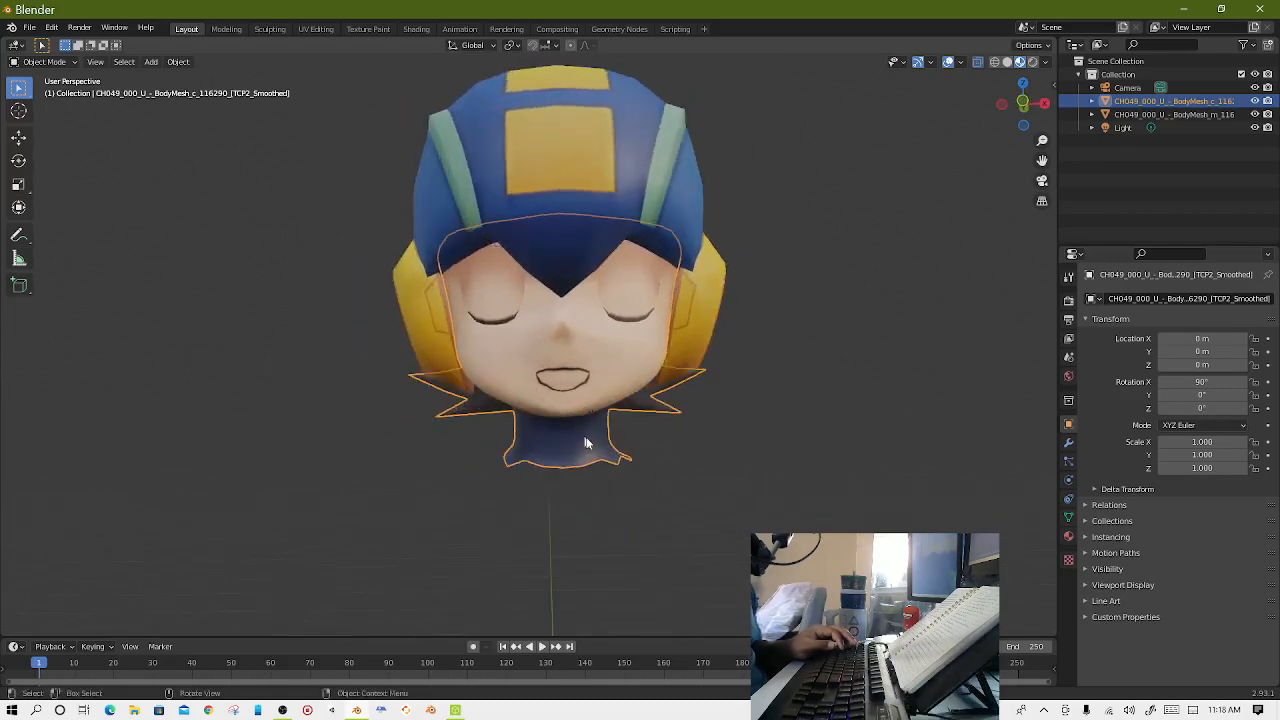
{"action": "scroll", "coordinate": [586, 432], "scroll_direction": "up", "scroll_amount": 2}
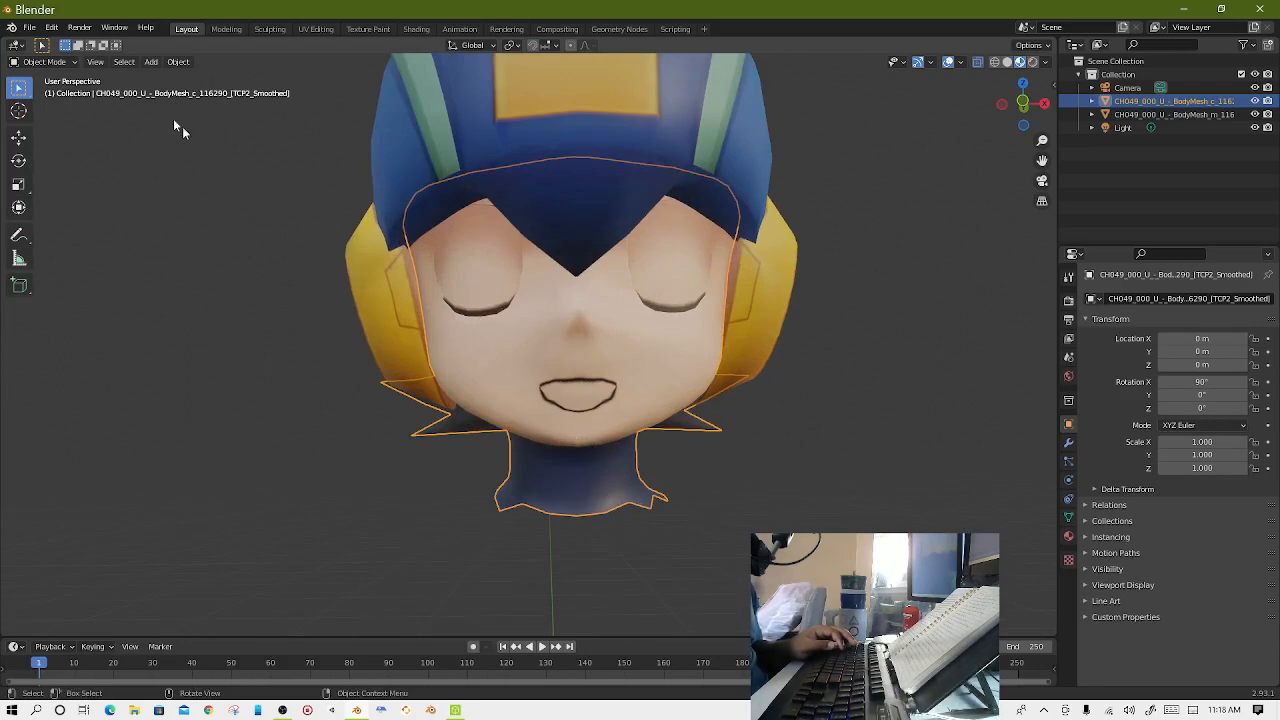
Enter Edit Mode on the face mesh and select the jagged faces protruding from one side of the neck's lower edge.
{"action": "left_click", "coordinate": [45, 62]}
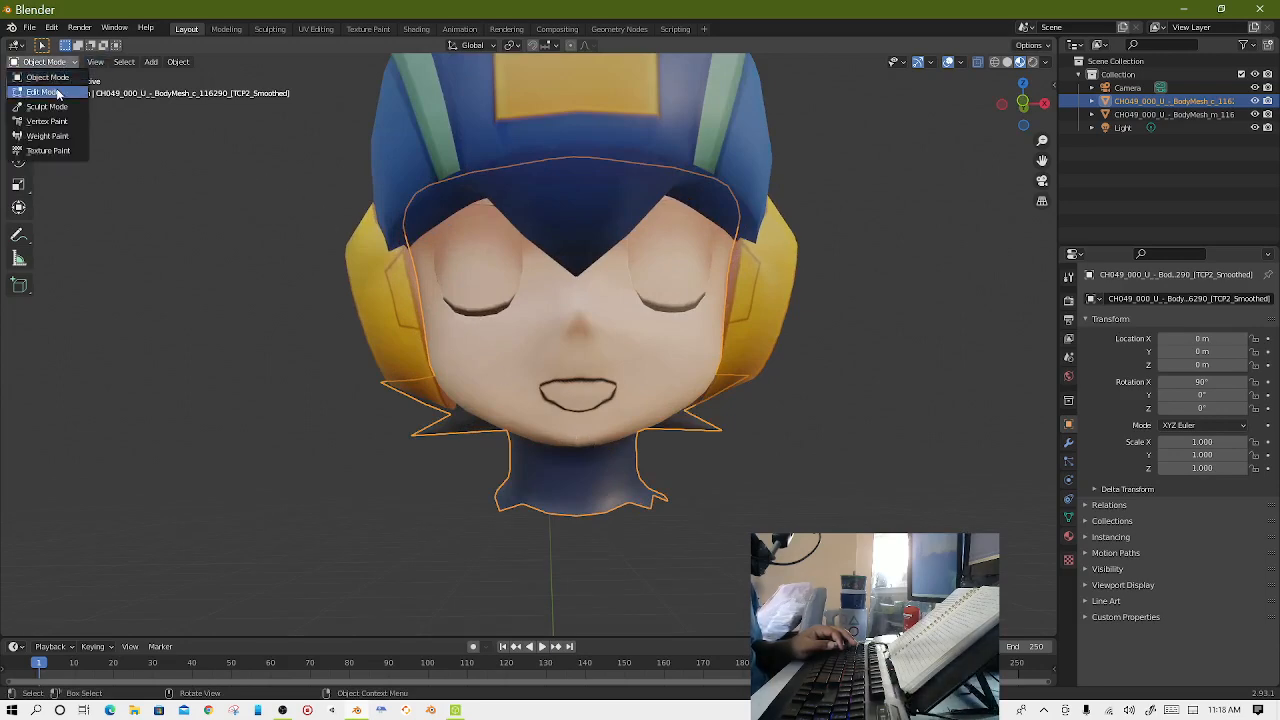
{"action": "left_click", "coordinate": [57, 92]}
{"action": "middle_click_drag", "start_coordinate": [755, 472], "coordinate": [718, 318], "text": "shift"}
{"action": "middle_click_drag", "start_coordinate": [649, 383], "coordinate": [606, 366]}
{"action": "scroll", "coordinate": [645, 420], "scroll_direction": "up", "scroll_amount": 2}
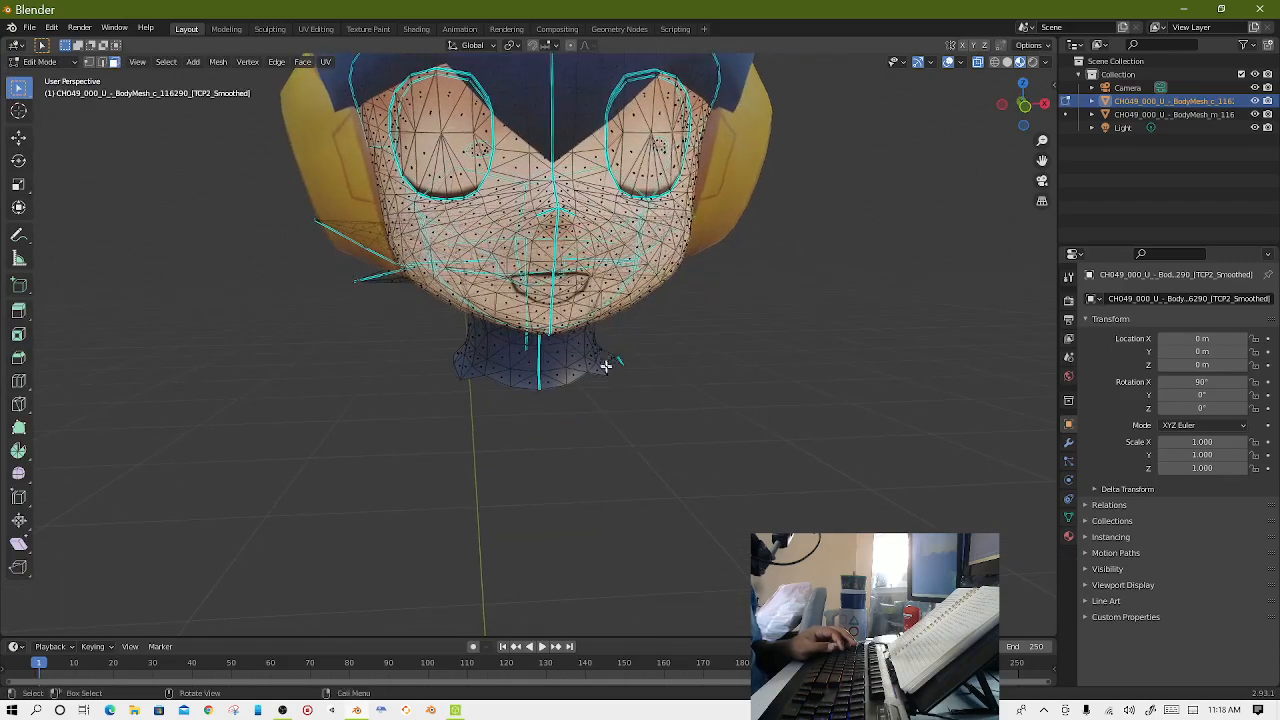
{"action": "scroll", "coordinate": [606, 366], "scroll_direction": "up", "scroll_amount": 5}
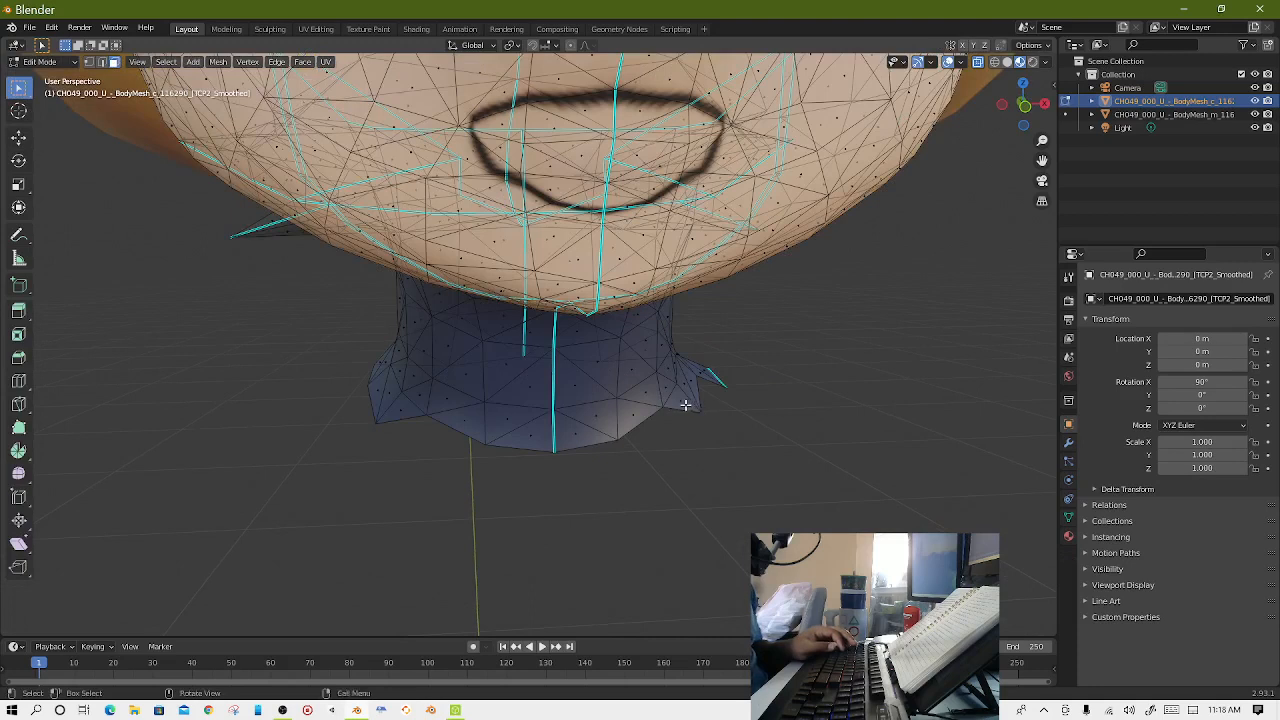
{"action": "left_click_drag", "start_coordinate": [686, 325], "coordinate": [736, 487]}
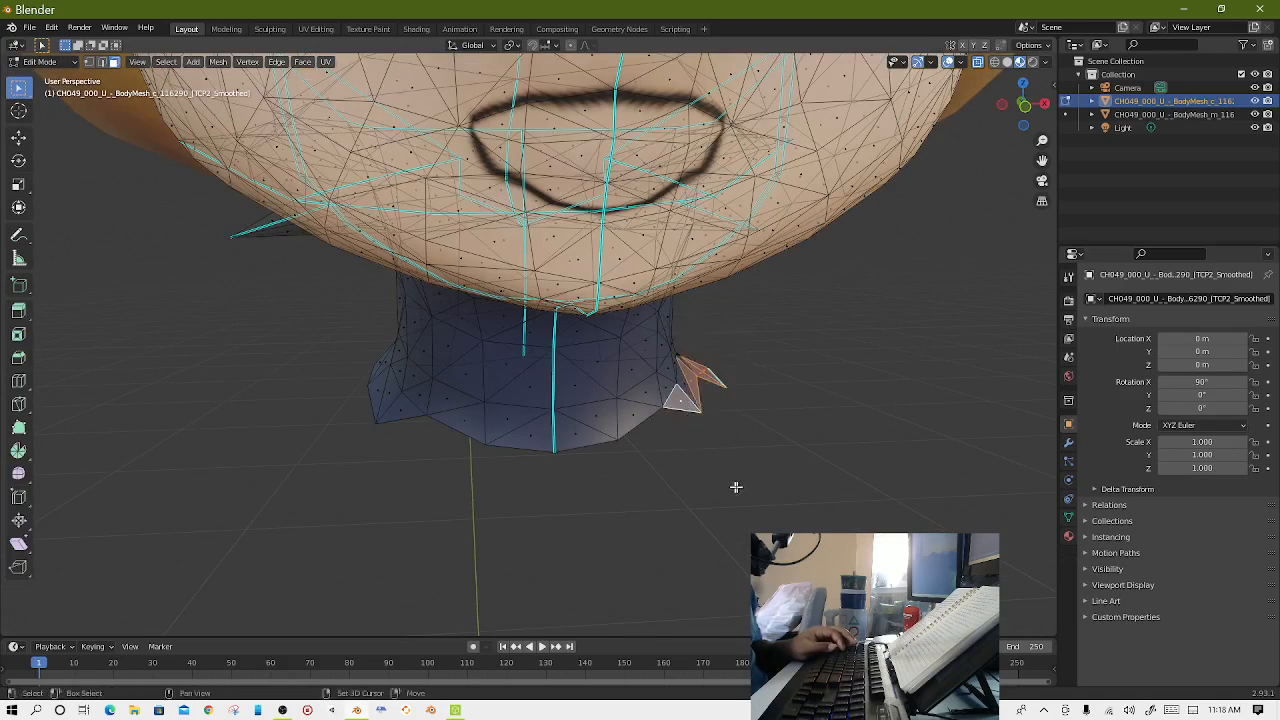
{"action": "left_click", "coordinate": [674, 388], "text": "shift"}
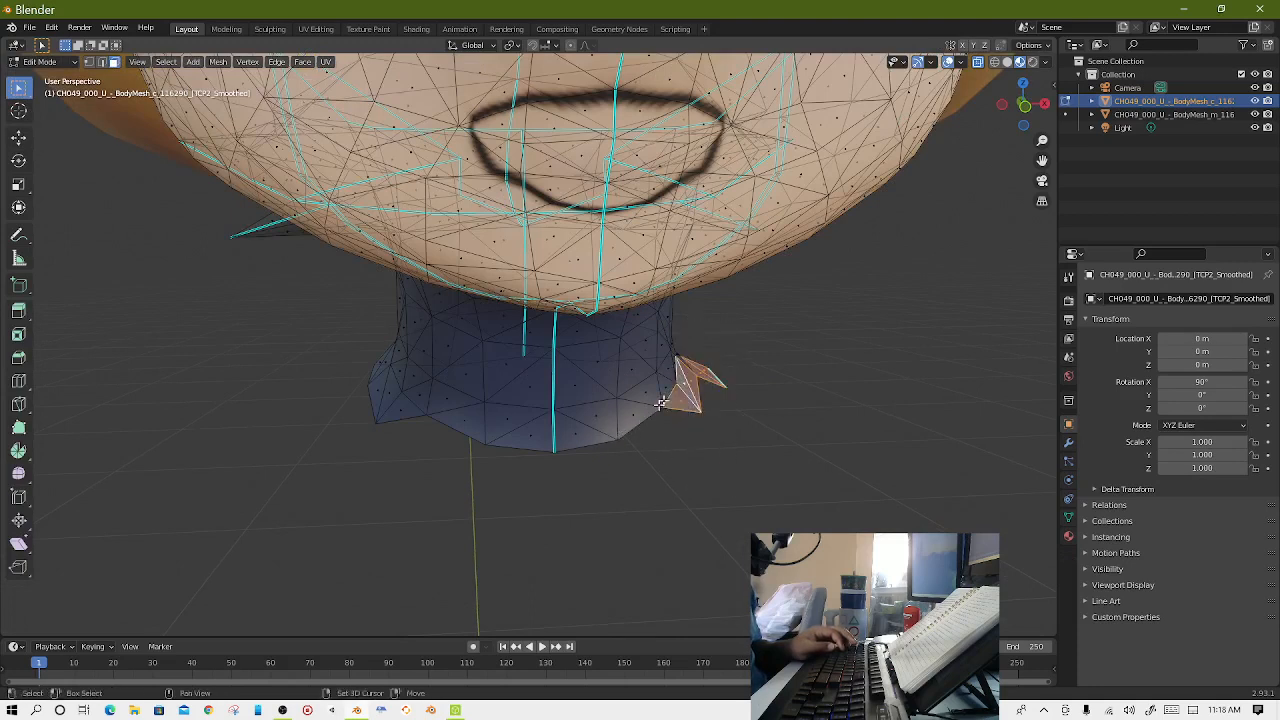
Add the jagged faces along the other side of the neck's lower edge to the selection and delete the selected faces.
{"action": "middle_click_drag", "start_coordinate": [535, 460], "coordinate": [610, 448]}
{"action": "middle_click_drag", "start_coordinate": [730, 384], "coordinate": [731, 436]}
{"action": "left_click", "coordinate": [818, 391], "text": "shift"}
{"action": "left_click", "coordinate": [788, 390], "text": "shift"}
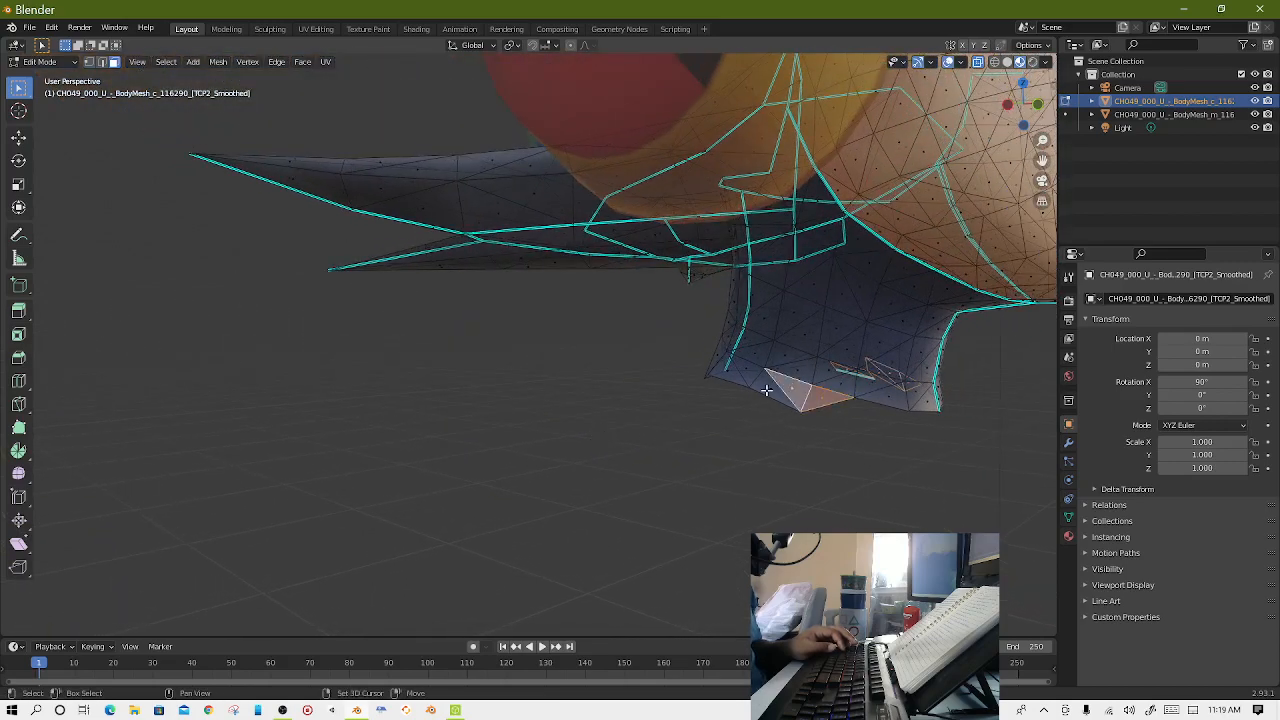
{"action": "left_click", "coordinate": [766, 390], "text": "shift"}
{"action": "left_click", "coordinate": [740, 370], "text": "shift"}
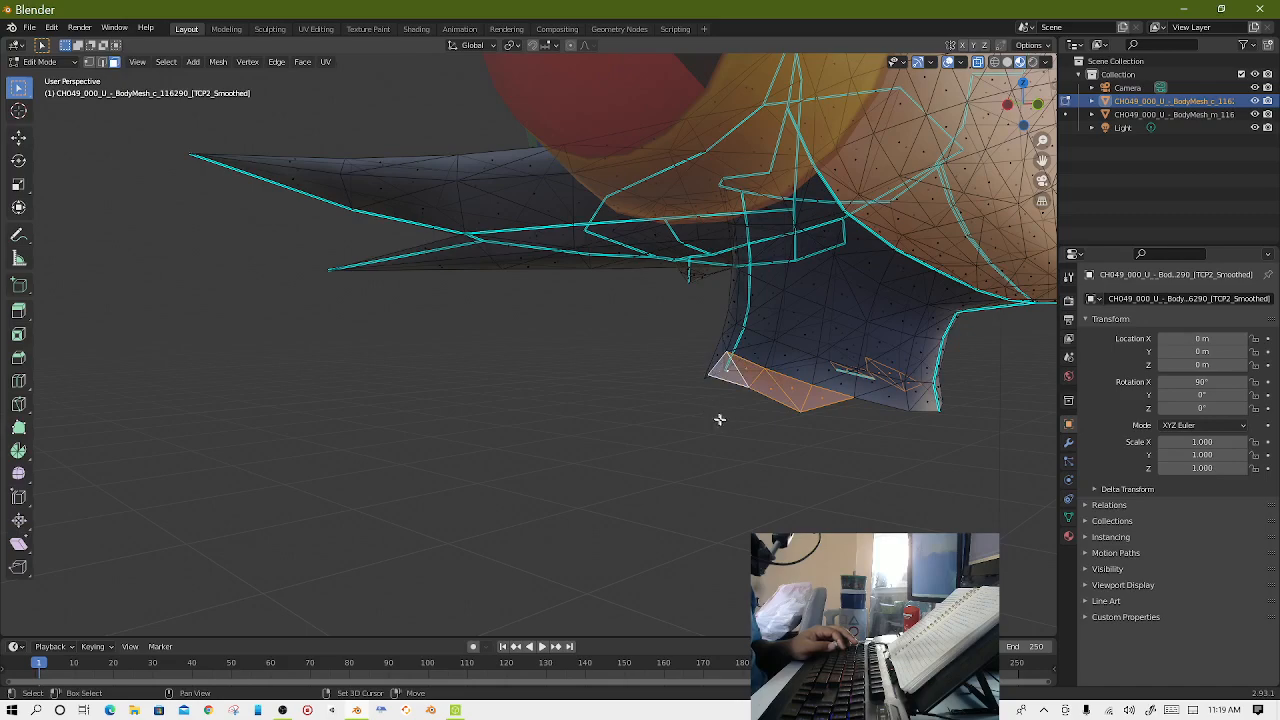
{"action": "middle_click_drag", "start_coordinate": [720, 420], "coordinate": [835, 388]}
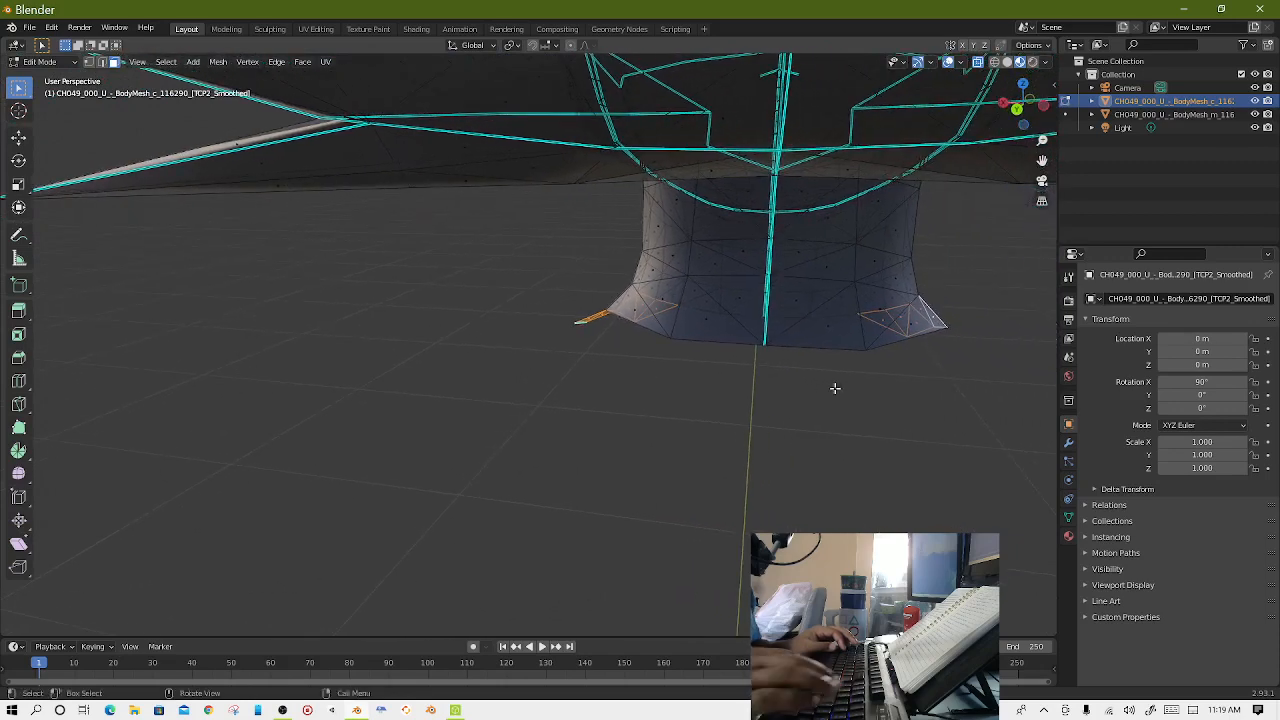
{"action": "key", "text": "x"}
{"action": "left_click", "coordinate": [835, 390]}
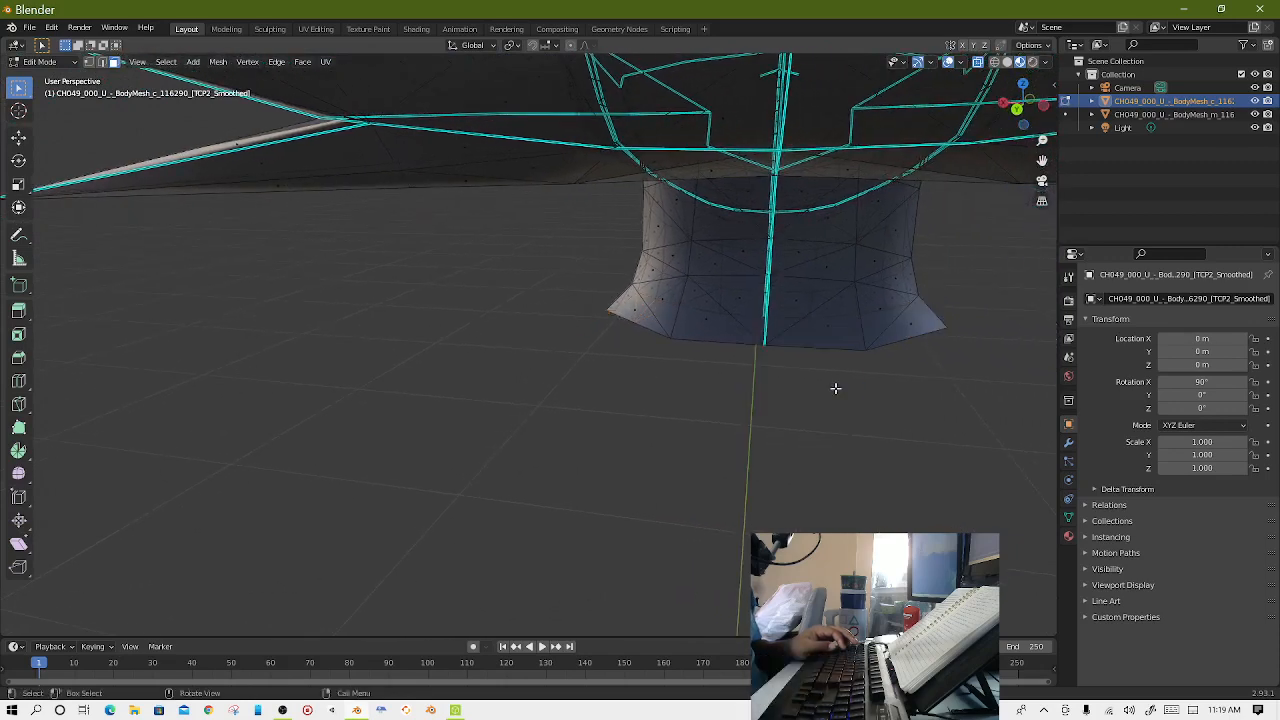
Turn off X-ray, select the remaining pointed faces around the sides and back of the neck's lower edge, and delete them.
{"action": "middle_click_drag", "start_coordinate": [877, 385], "coordinate": [849, 414]}
{"action": "scroll", "coordinate": [852, 396], "scroll_direction": "down", "scroll_amount": 6}
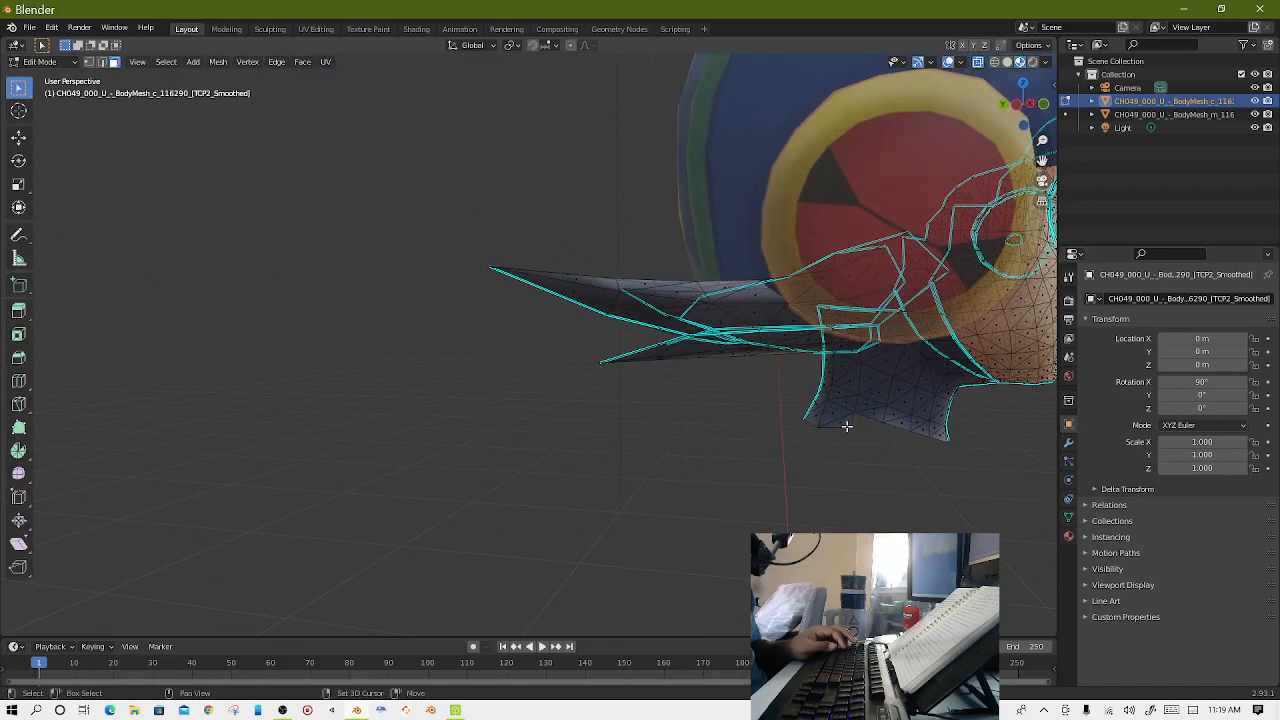
{"action": "left_click", "coordinate": [845, 424]}
{"action": "left_click", "coordinate": [827, 408], "text": "shift"}
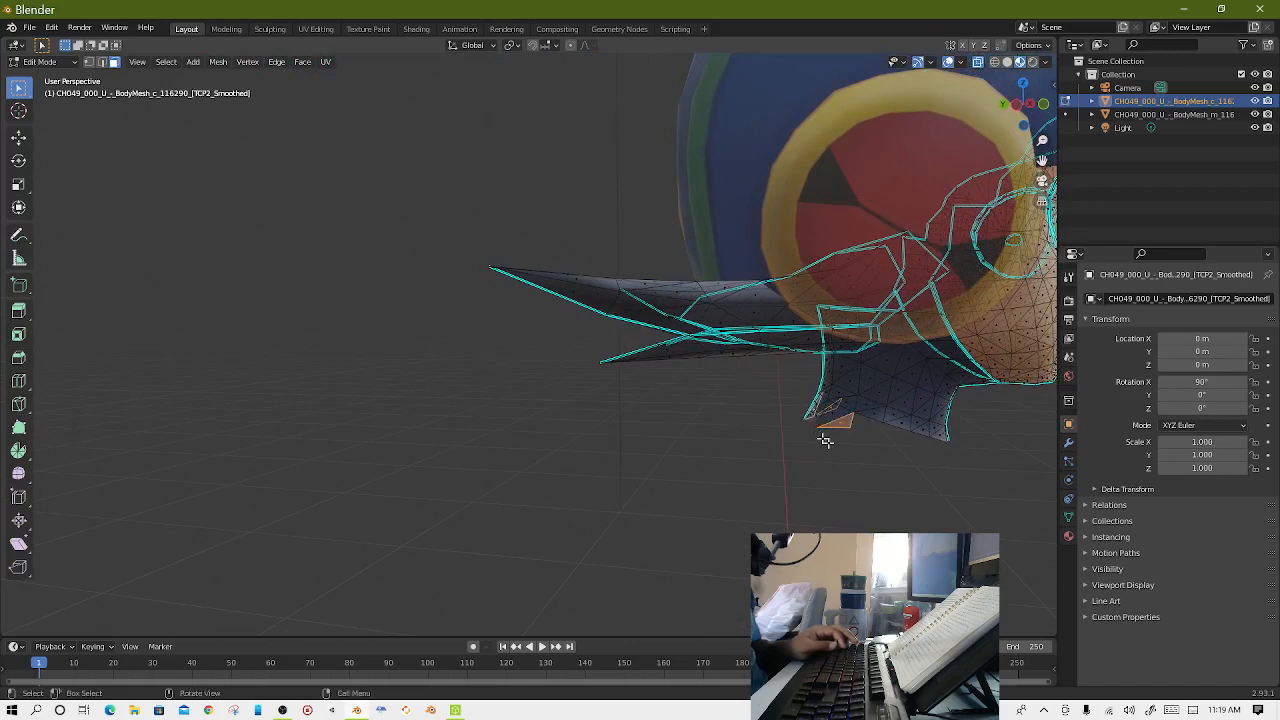
{"action": "middle_click_drag", "start_coordinate": [829, 437], "coordinate": [899, 295]}
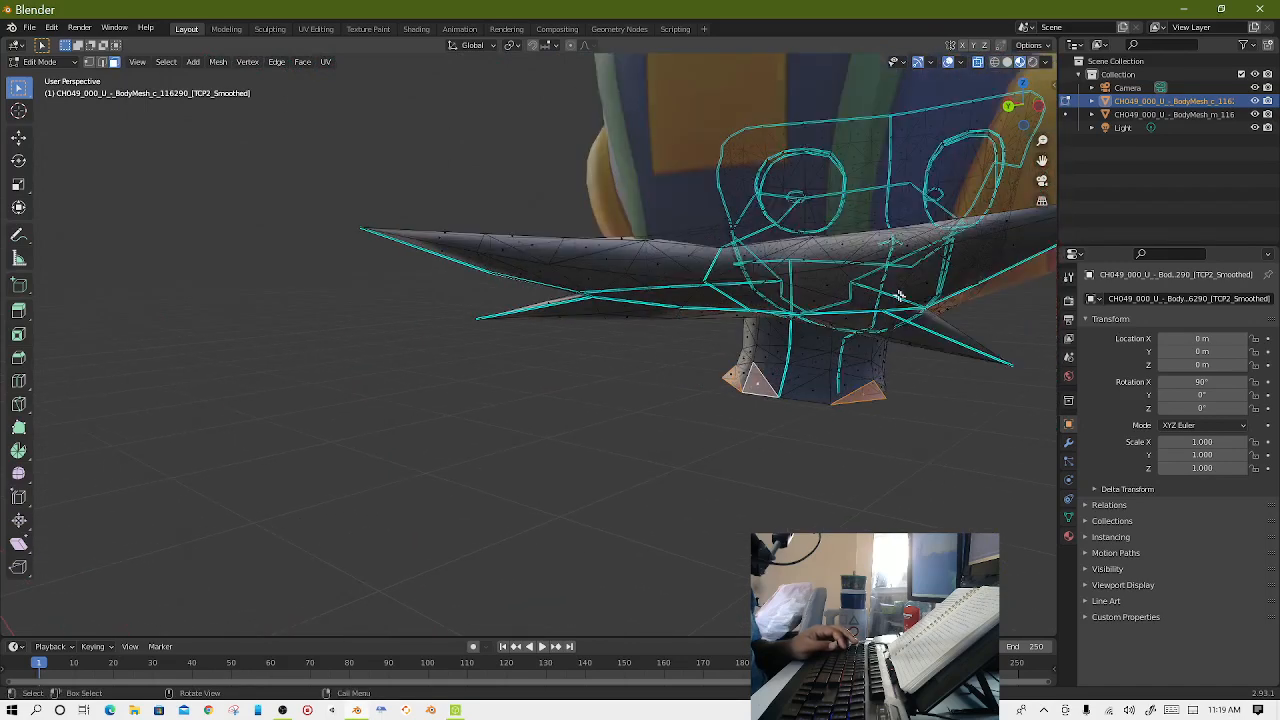
{"action": "left_click", "coordinate": [978, 64]}
{"action": "scroll", "coordinate": [923, 395], "scroll_direction": "up", "scroll_amount": 3}
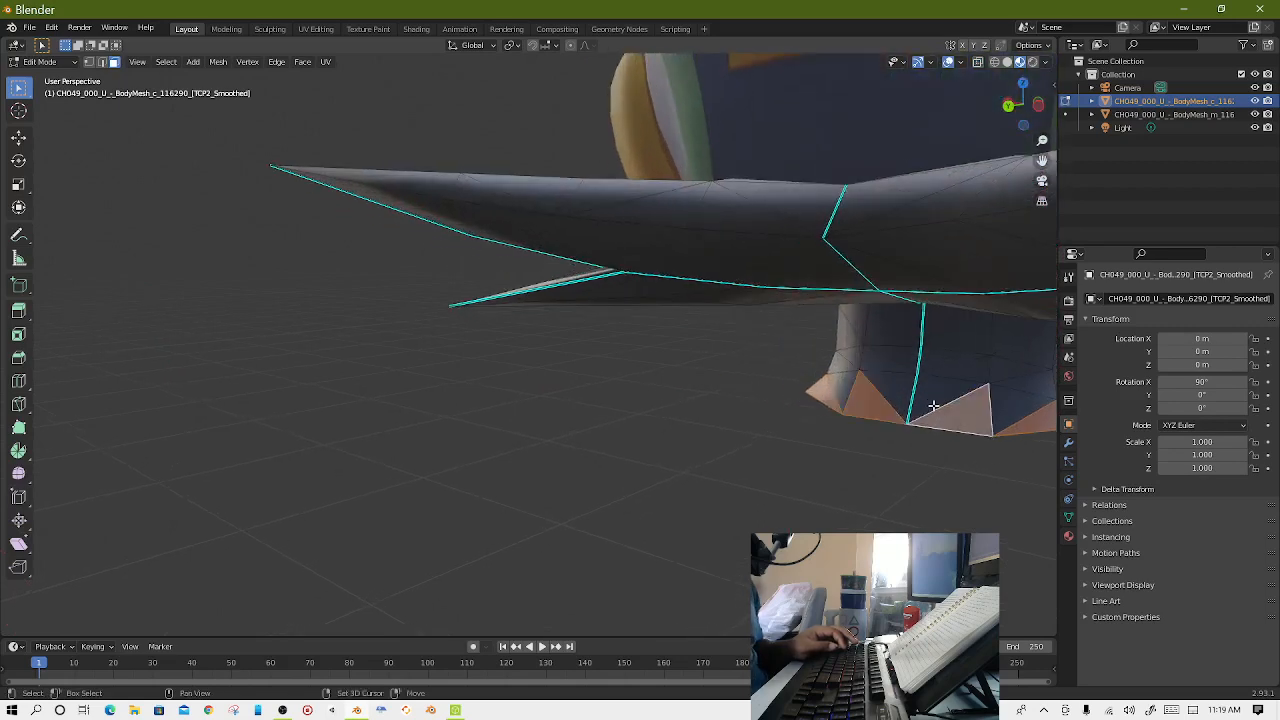
{"action": "left_click", "coordinate": [850, 385]}
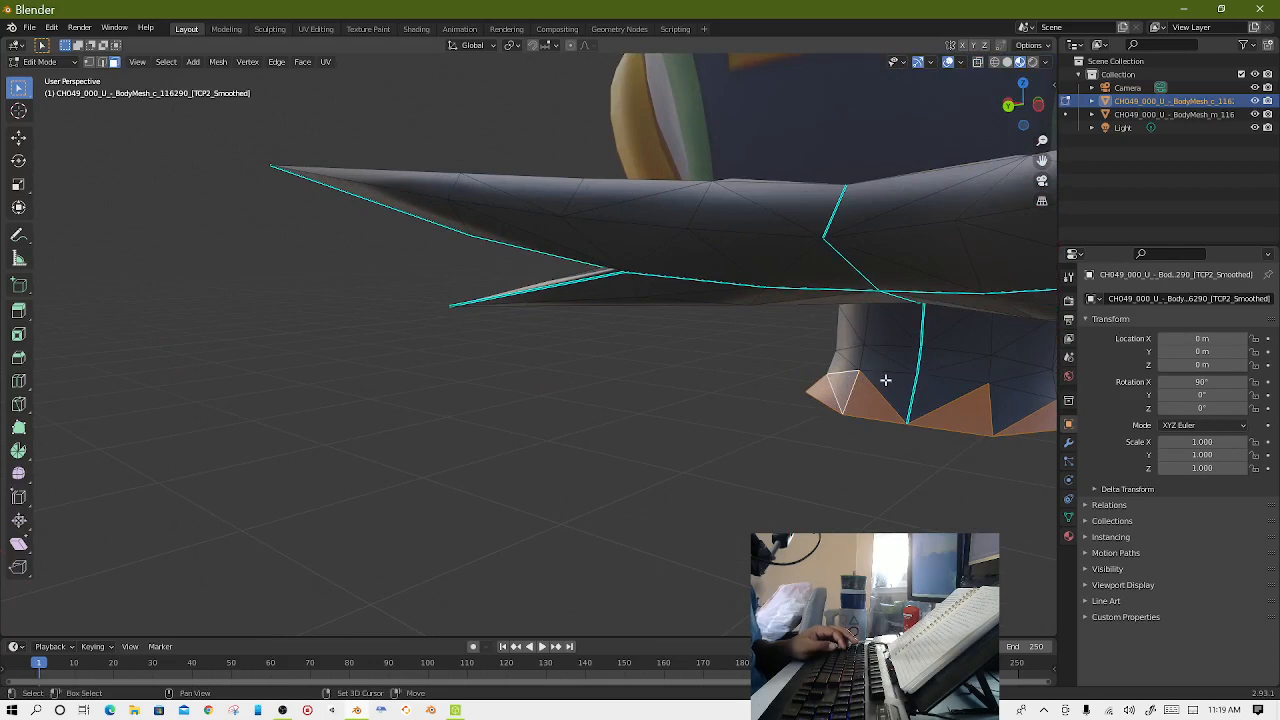
{"action": "left_click", "coordinate": [885, 382], "text": "shift"}
{"action": "left_click", "coordinate": [936, 394], "text": "shift"}
{"action": "left_click", "coordinate": [999, 407], "text": "shift"}
{"action": "middle_click_drag", "start_coordinate": [1014, 414], "coordinate": [753, 484]}
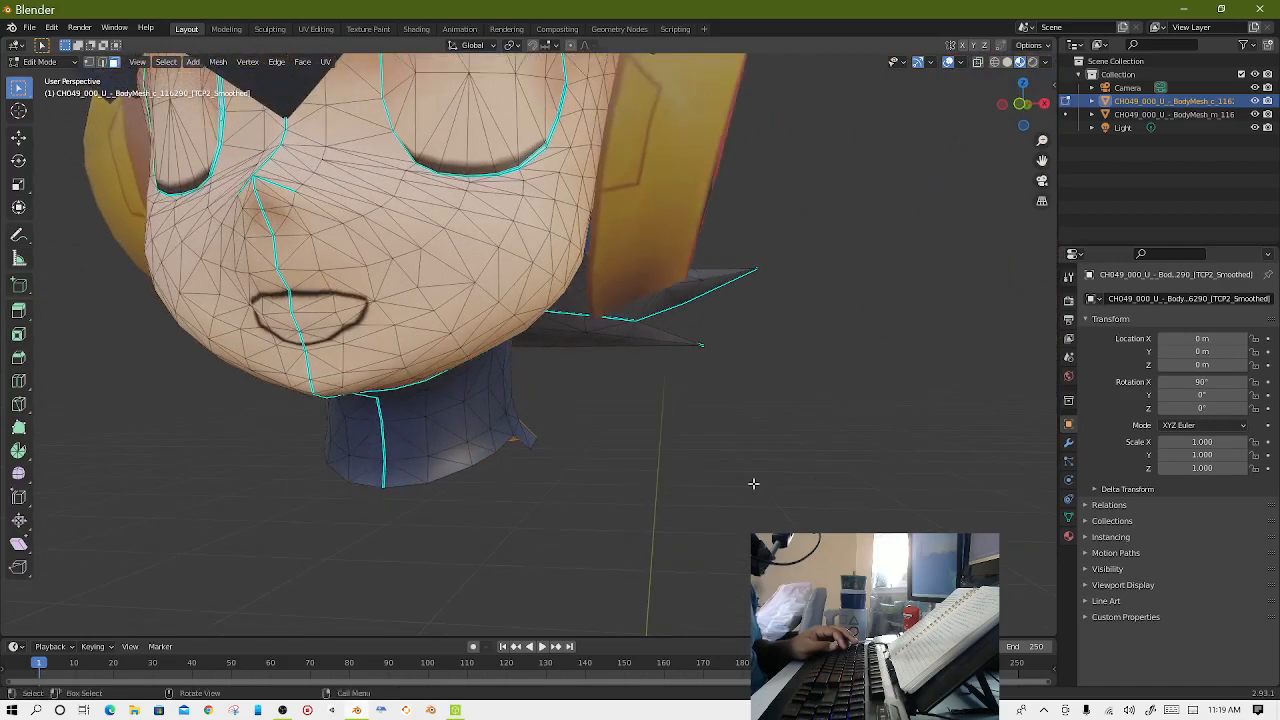
{"action": "left_click", "coordinate": [520, 436], "text": "shift"}
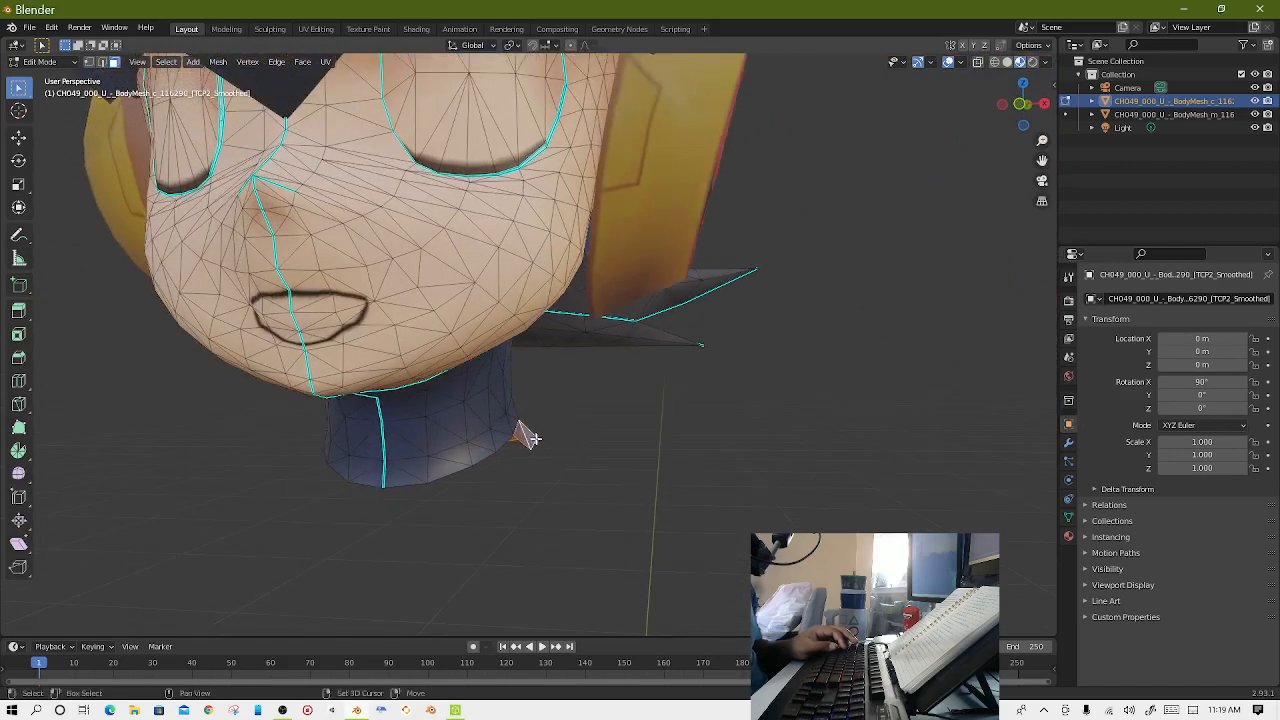
{"action": "key", "text": "x"}
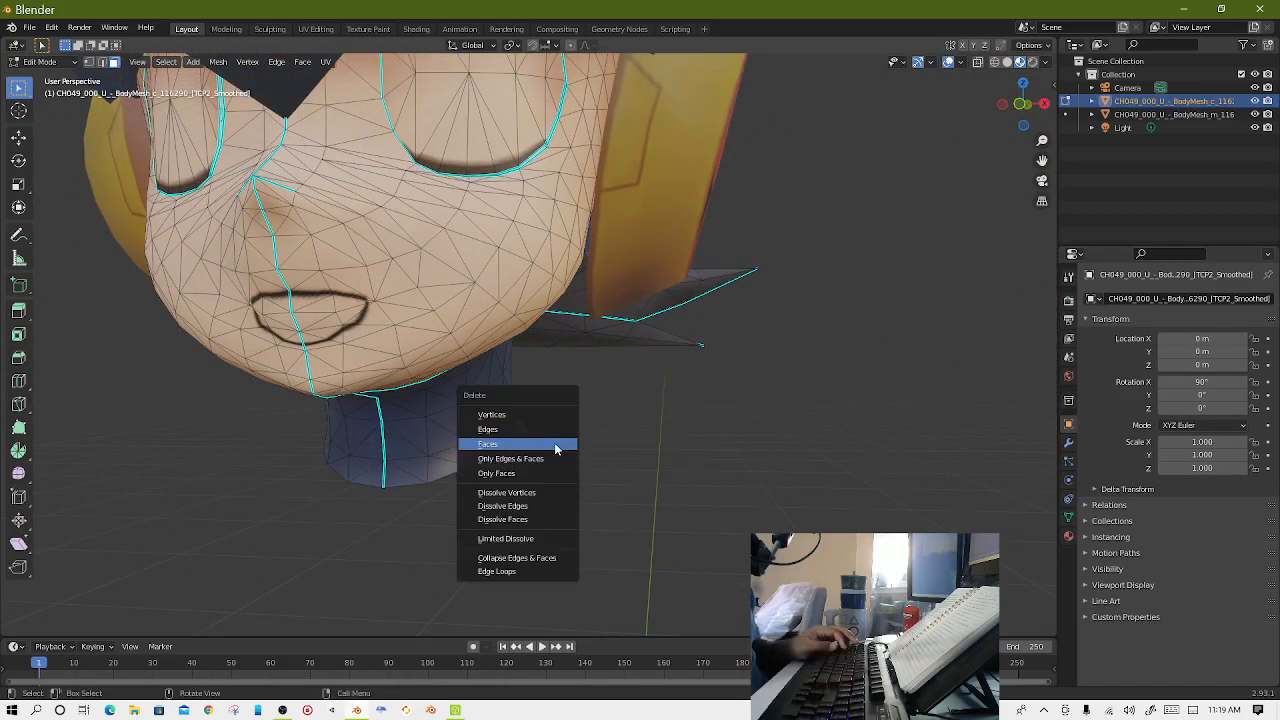
{"action": "left_click", "coordinate": [555, 443]}
Return to Object Mode, select the helmet mesh together with the face mesh, and join them into one object.
{"action": "scroll", "coordinate": [575, 454], "scroll_direction": "down", "scroll_amount": 9}
{"action": "middle_click_drag", "start_coordinate": [564, 456], "coordinate": [581, 452]}
{"action": "left_click", "coordinate": [56, 61]}
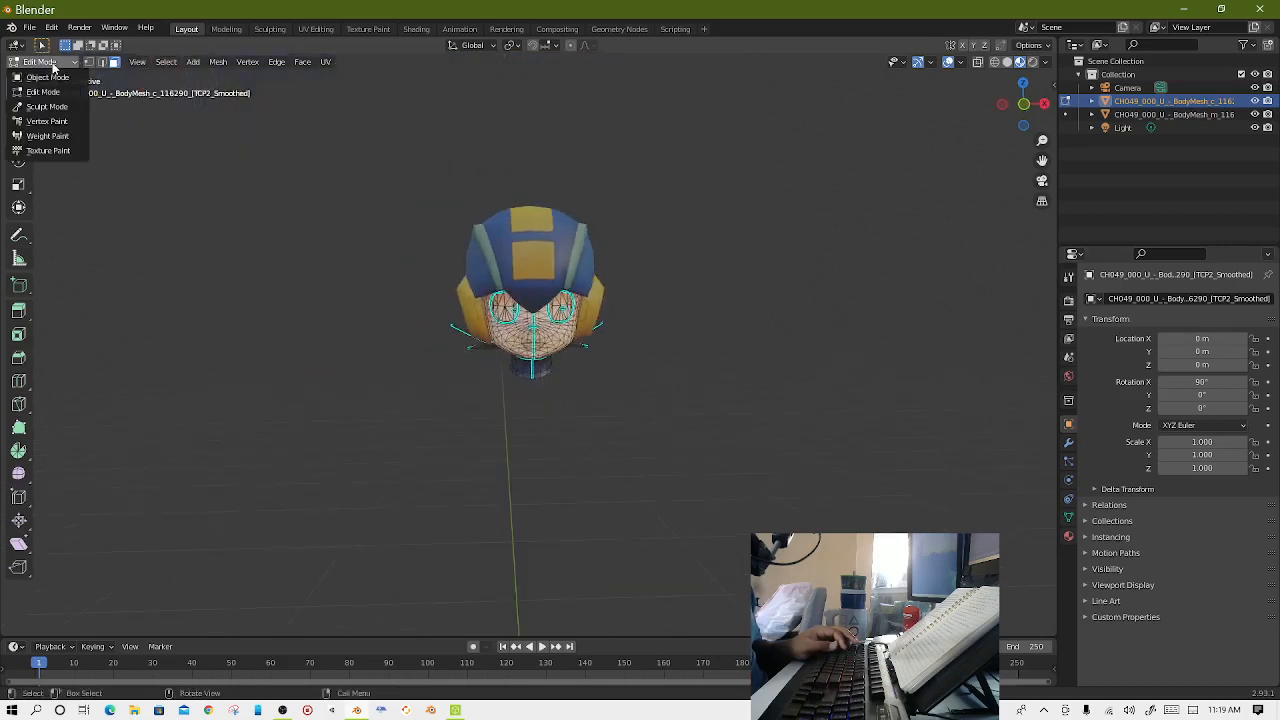
{"action": "left_click", "coordinate": [52, 78]}
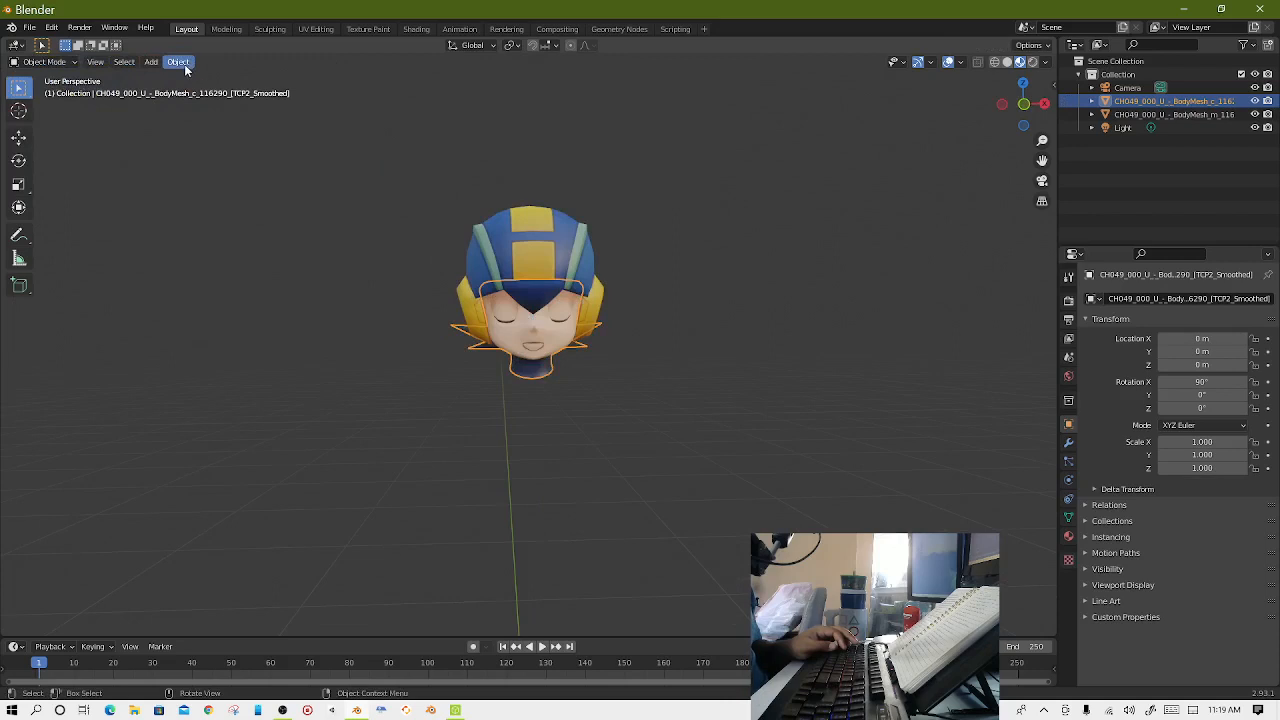
{"action": "left_click", "coordinate": [495, 232], "text": "shift"}
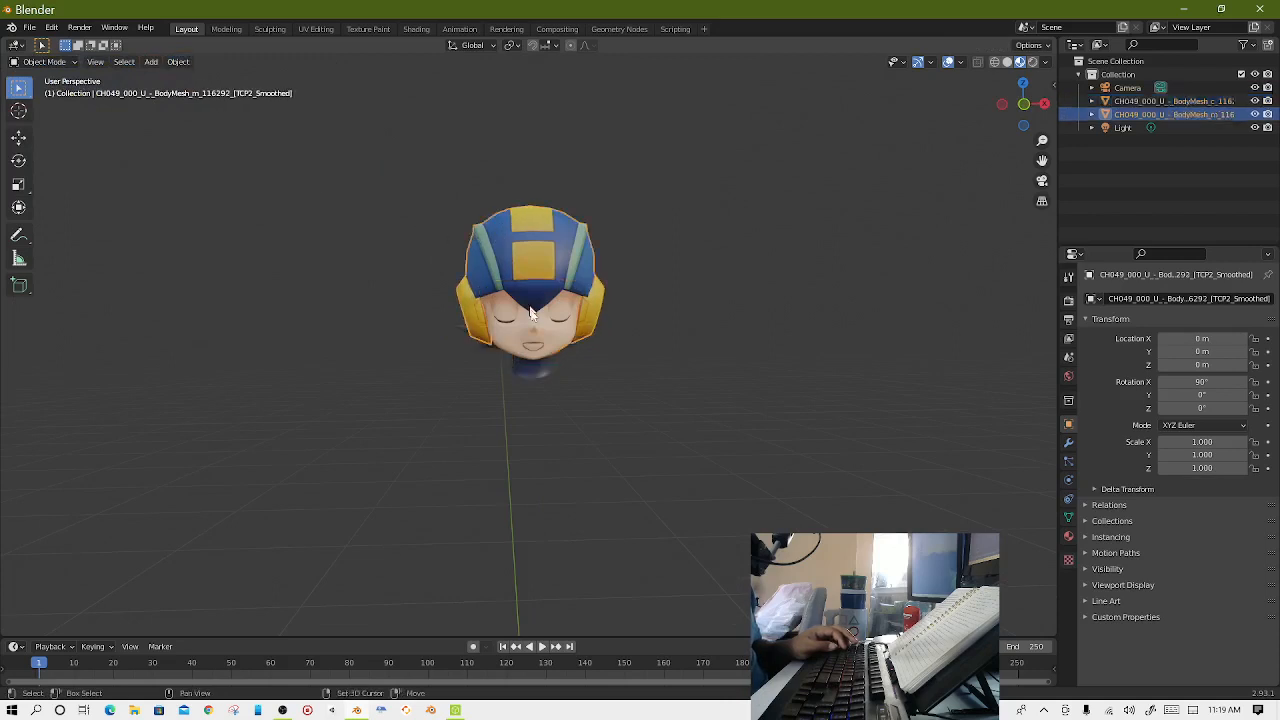
{"action": "left_click", "coordinate": [538, 335], "text": "shift"}
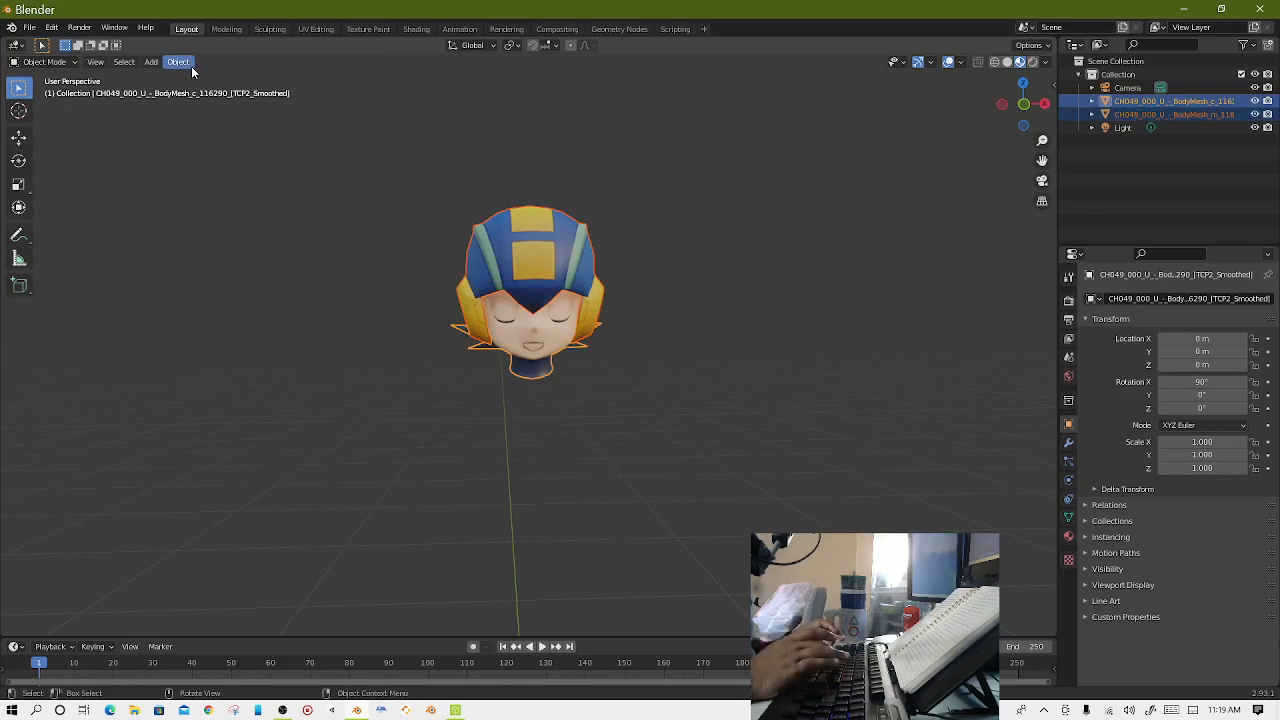
{"action": "key", "text": "ctrl+j"}
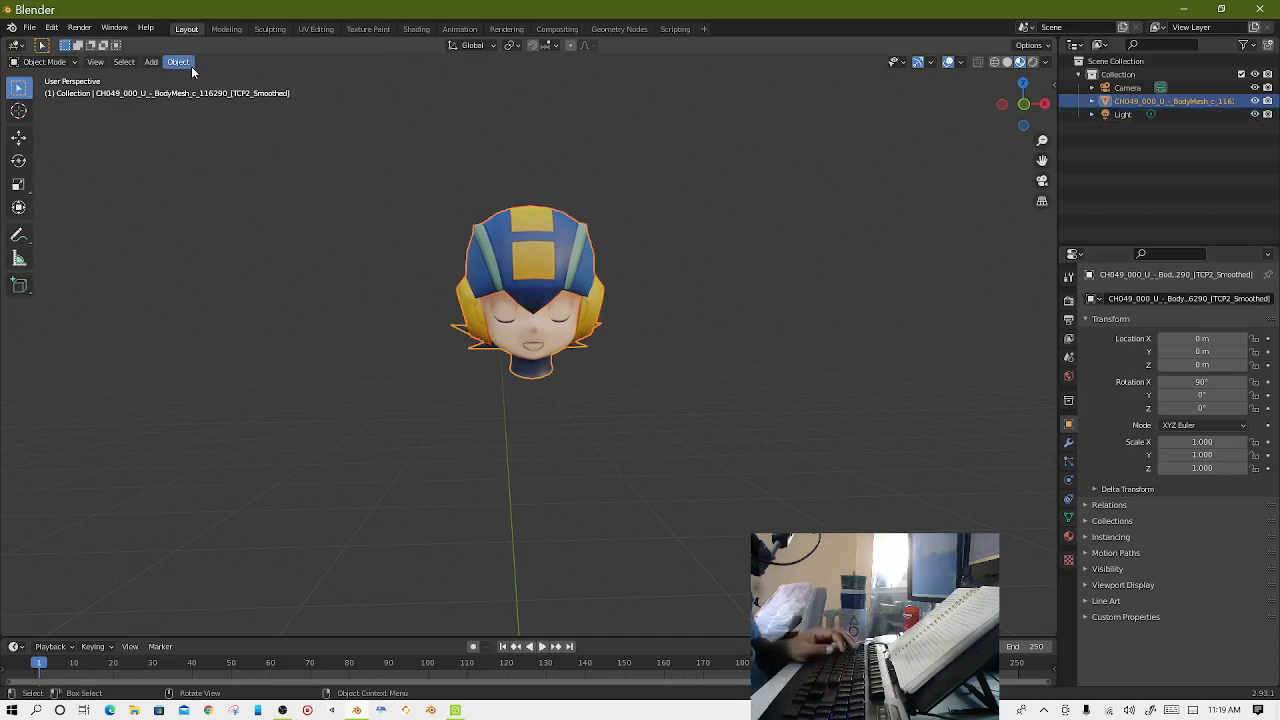
Set the joined head's origin to its Center of Mass (Surface).
{"action": "left_click", "coordinate": [178, 62]}
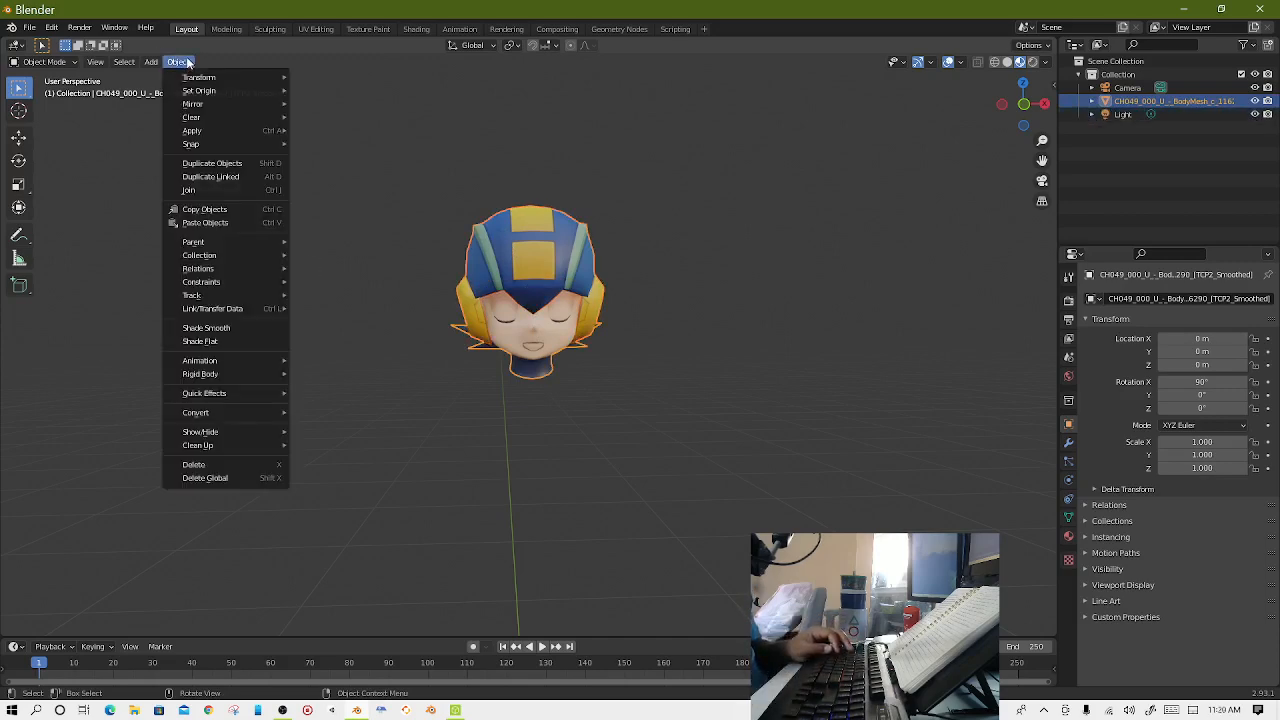
{"action": "mouse_move", "coordinate": [207, 98]}
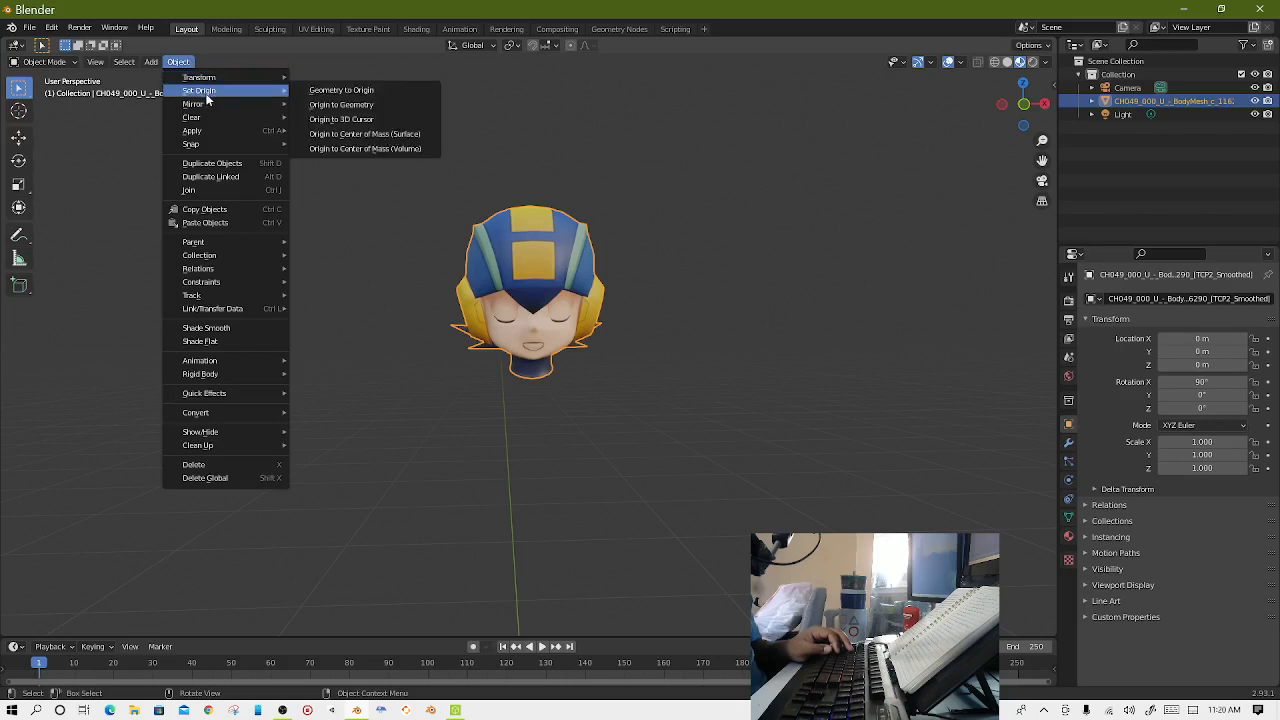
{"action": "left_click", "coordinate": [371, 134]}
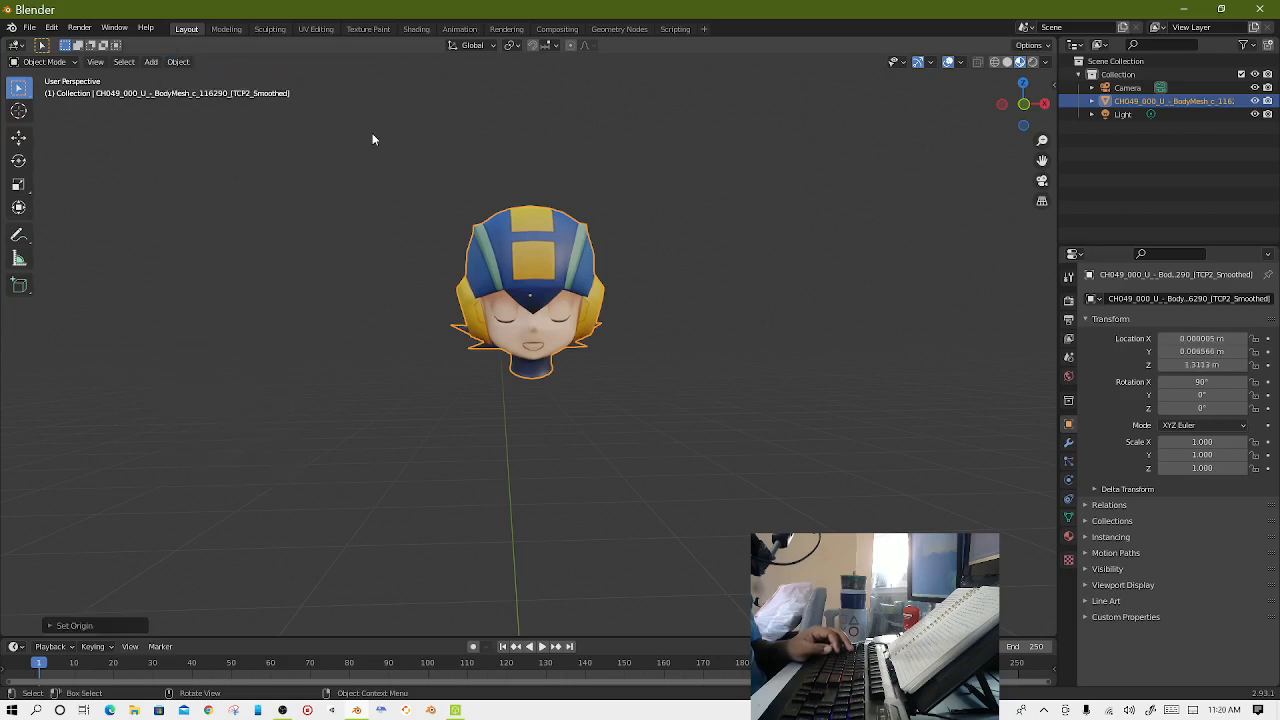
Reset the head's location to 0 m on X, Y and Z and frame it in the viewport.
{"action": "scroll", "coordinate": [578, 400], "scroll_direction": "up", "scroll_amount": 3}
{"action": "middle_click_drag", "start_coordinate": [578, 400], "coordinate": [556, 403]}
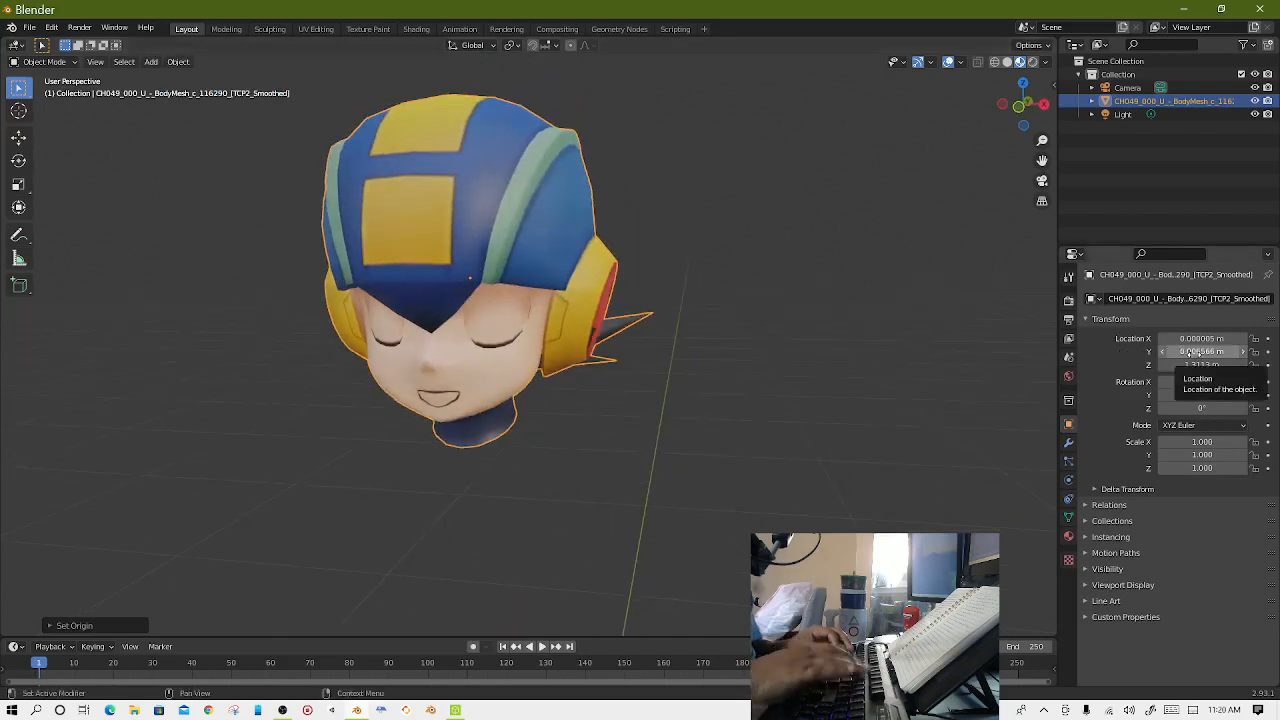
{"action": "key", "text": "BackSpace"}
{"action": "middle_click_drag", "start_coordinate": [694, 449], "coordinate": [639, 423]}
{"action": "key", "text": "KP_Decimal"}
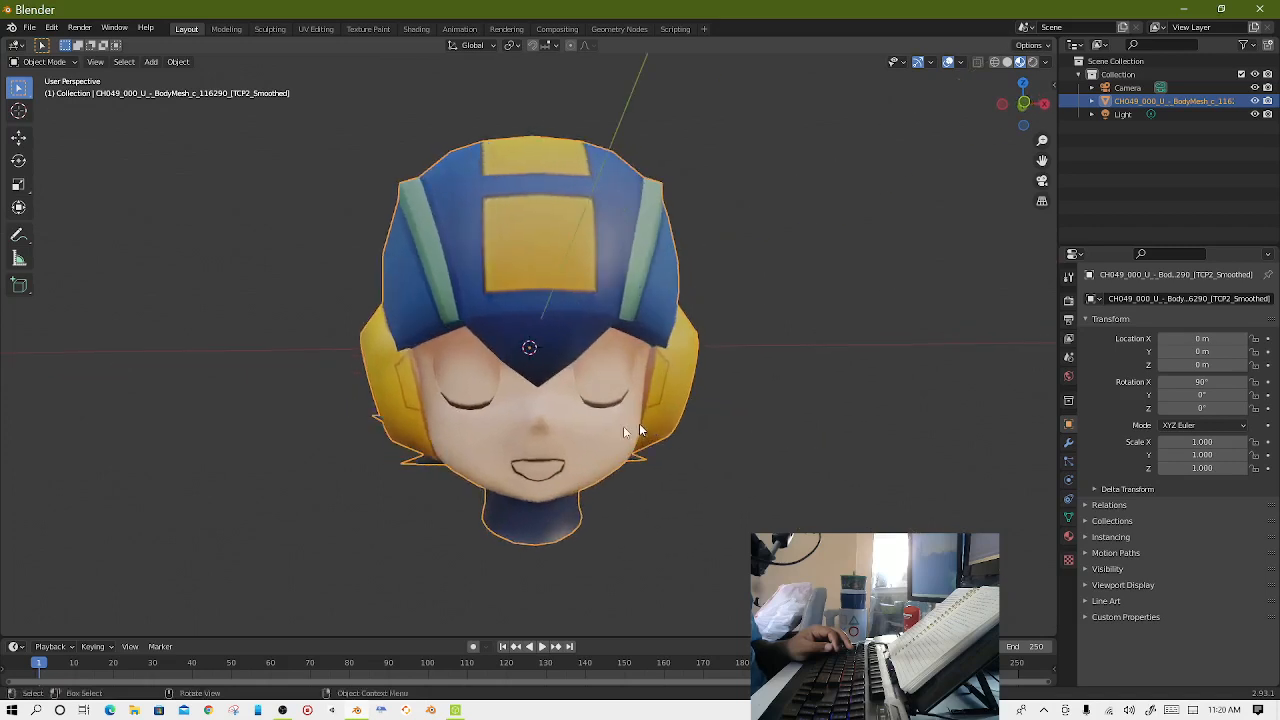
Start a Wavefront (.obj) export of the head and choose the recent MegaMan.exe folder as the destination.
{"action": "left_click", "coordinate": [30, 27]}
{"action": "mouse_move", "coordinate": [86, 228]}
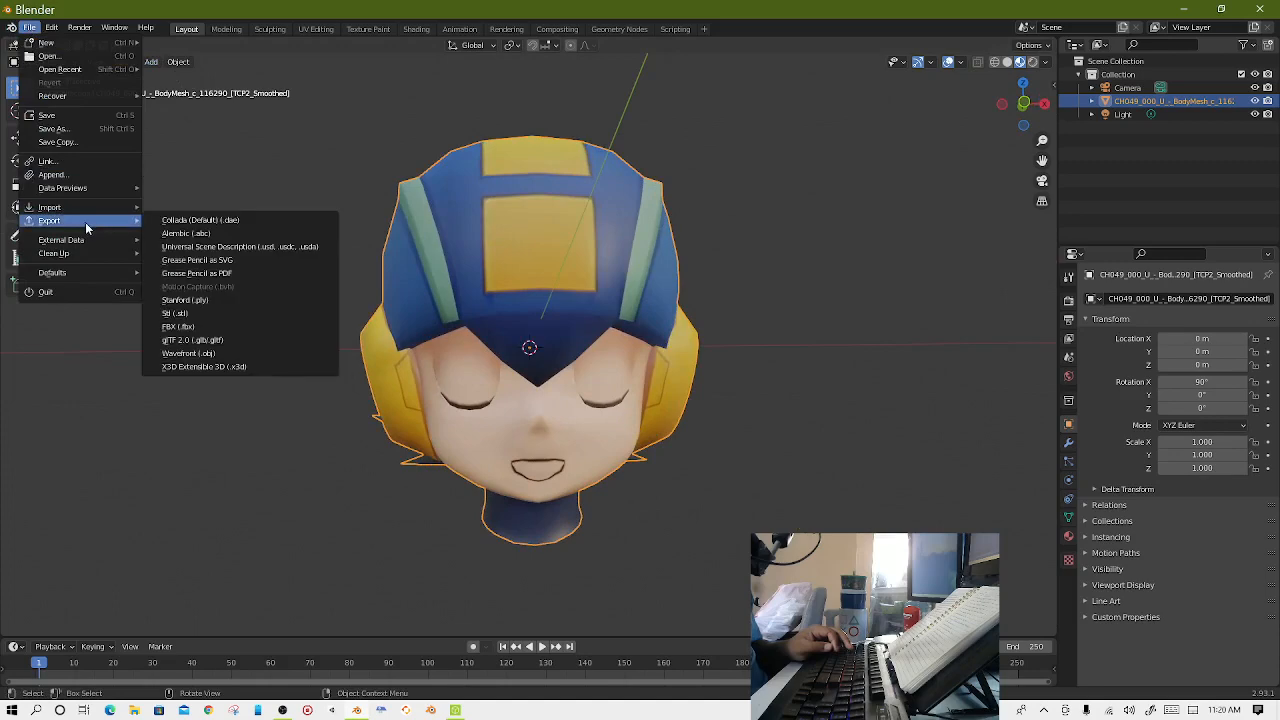
{"action": "left_click", "coordinate": [204, 354]}
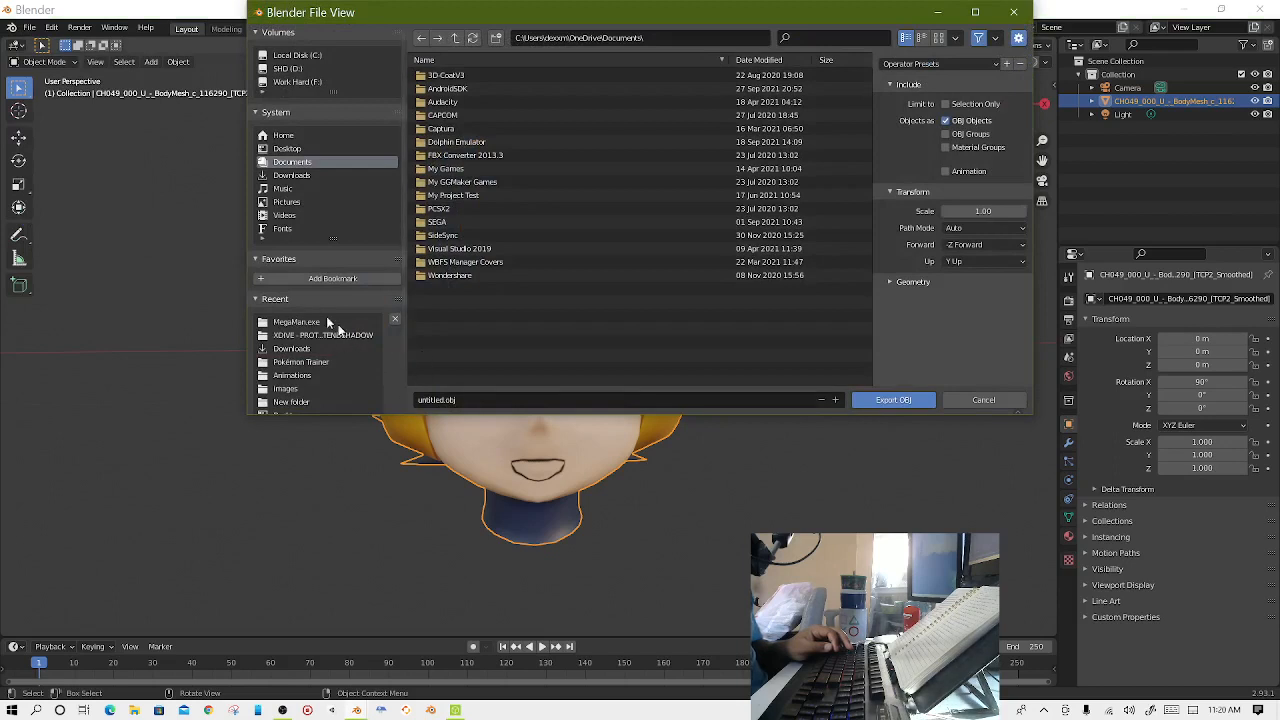
{"action": "left_click", "coordinate": [296, 322]}
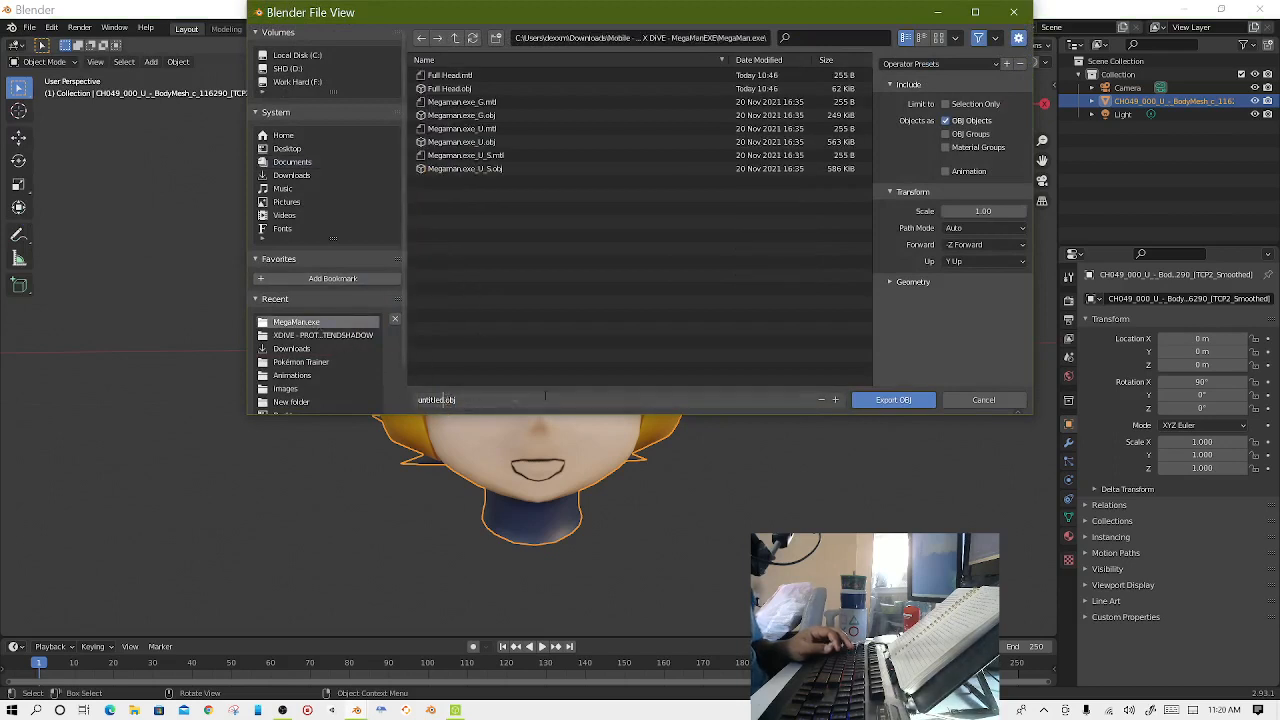
Name the export file Closed Eyes.obj and export the OBJ.
{"action": "key", "text": "BackSpace"}
{"action": "key", "text": "BackSpace"}
{"action": "key", "text": "BackSpace"}
{"action": "key", "text": "BackSpace"}
{"action": "key", "text": "BackSpace"}
{"action": "key", "text": "BackSpace"}
{"action": "key", "text": "BackSpace"}
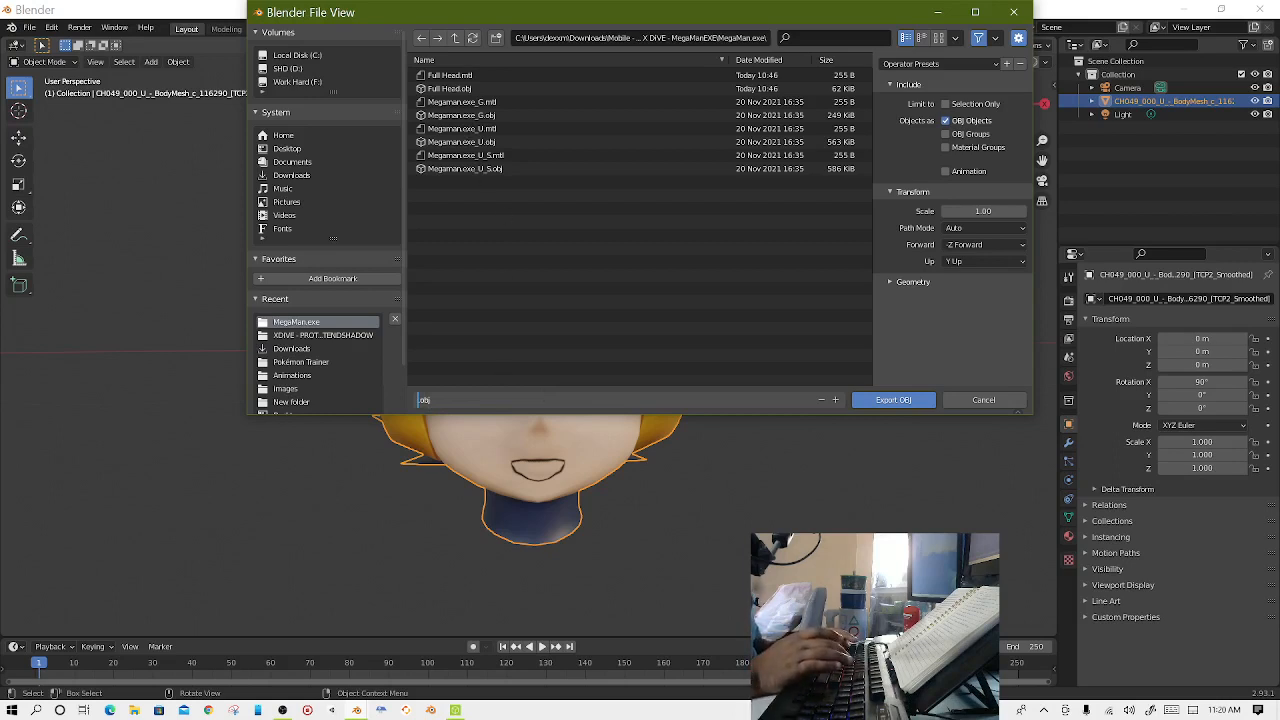
{"action": "type", "text": "Closed Eyes"}
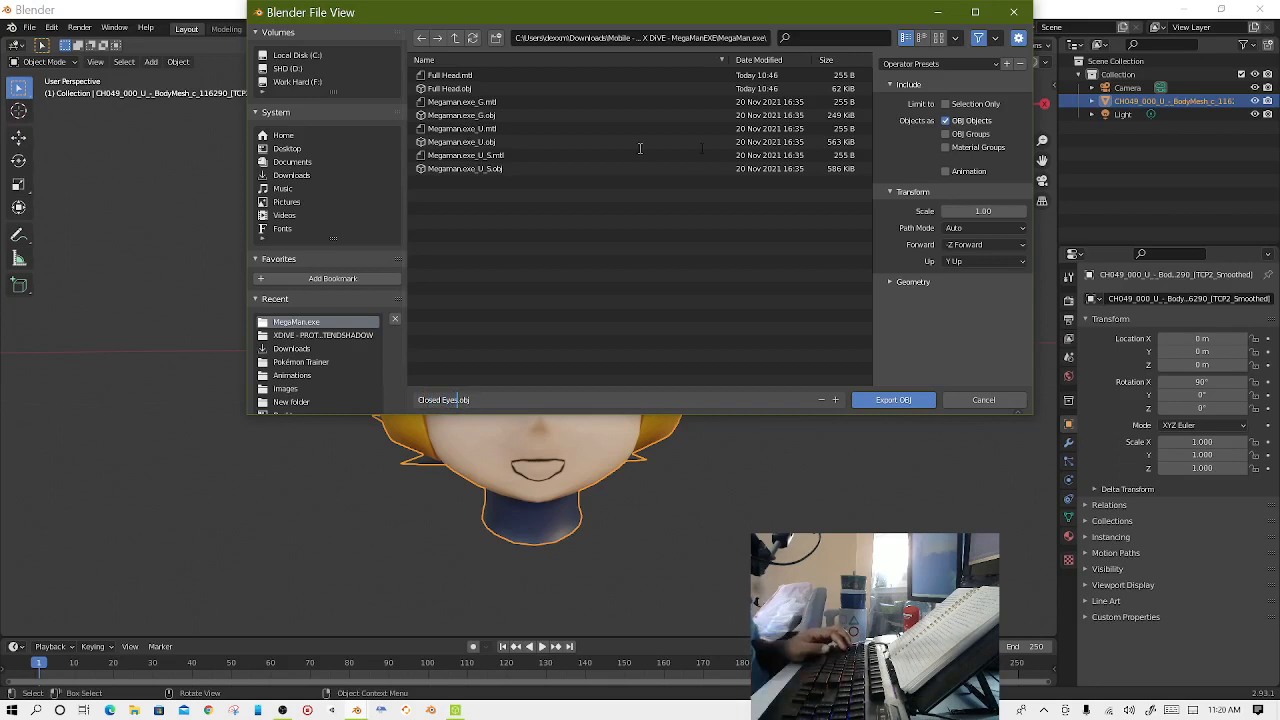
{"action": "key", "text": "Return"}
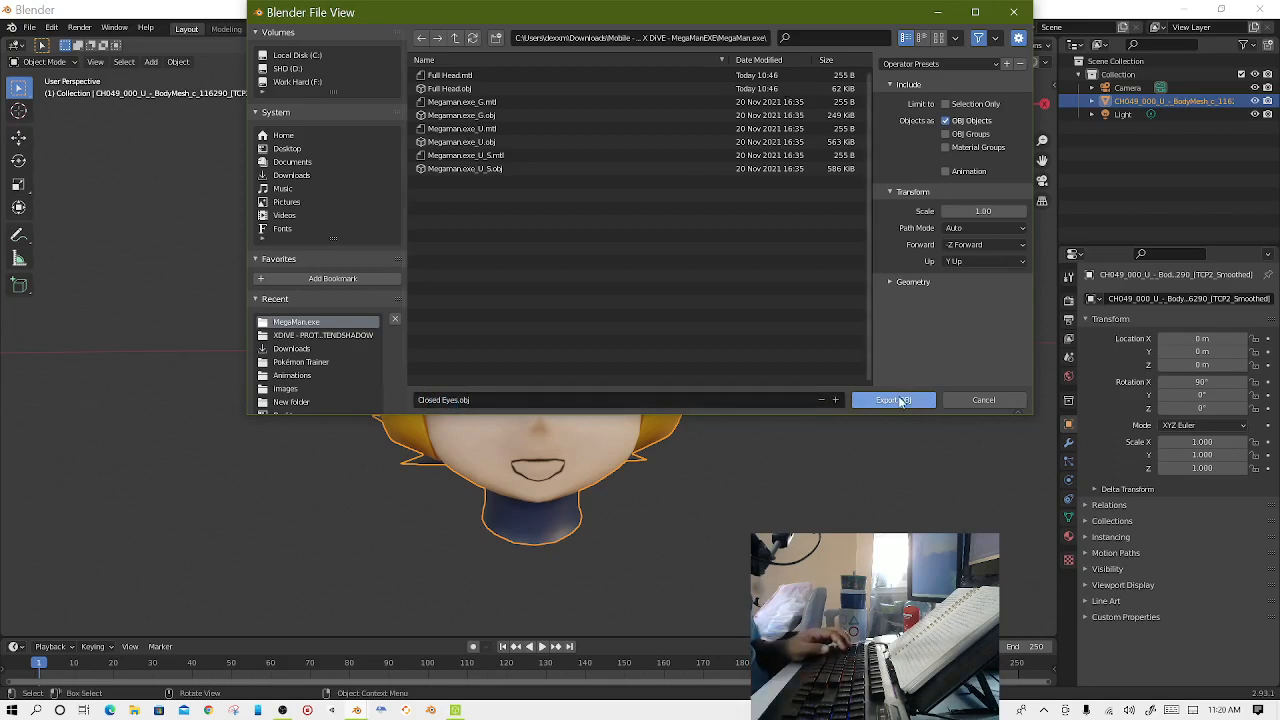
{"action": "left_click", "coordinate": [899, 400]}
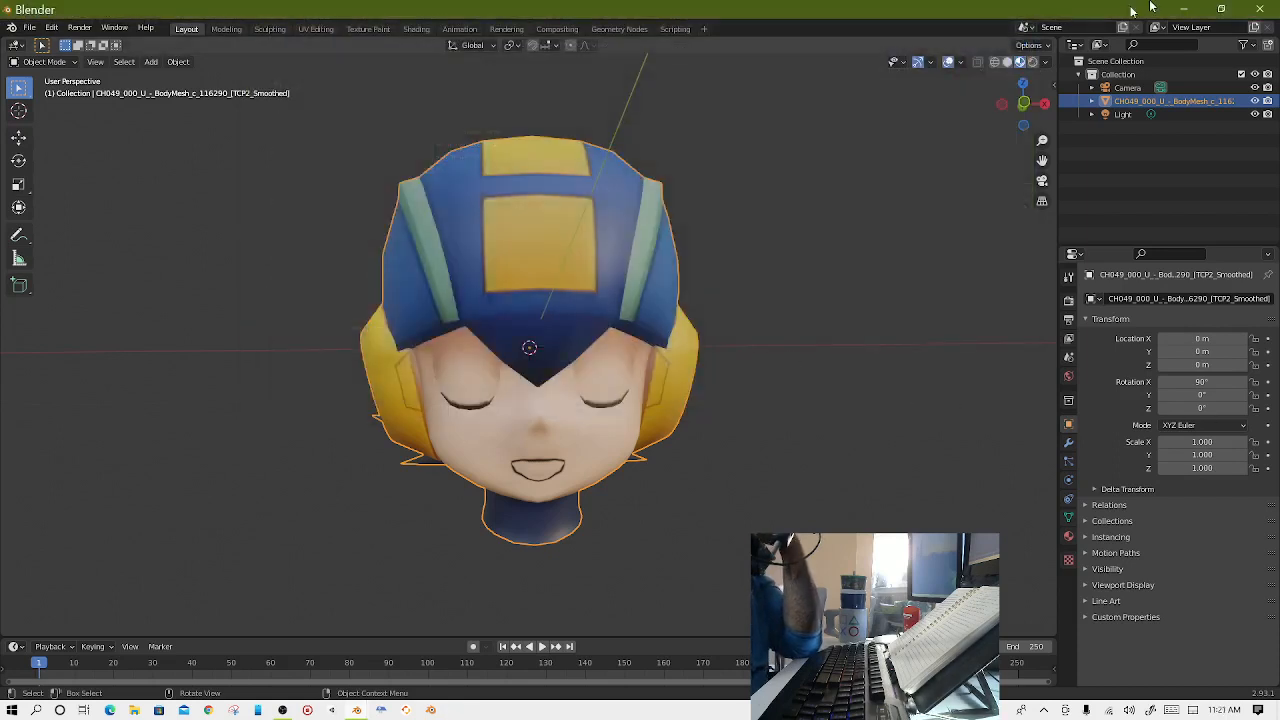
Close Blender without saving the changes, launch Buildbox from the desktop and open the recent game Making a VTuber.
{"action": "left_click", "coordinate": [1256, 12]}
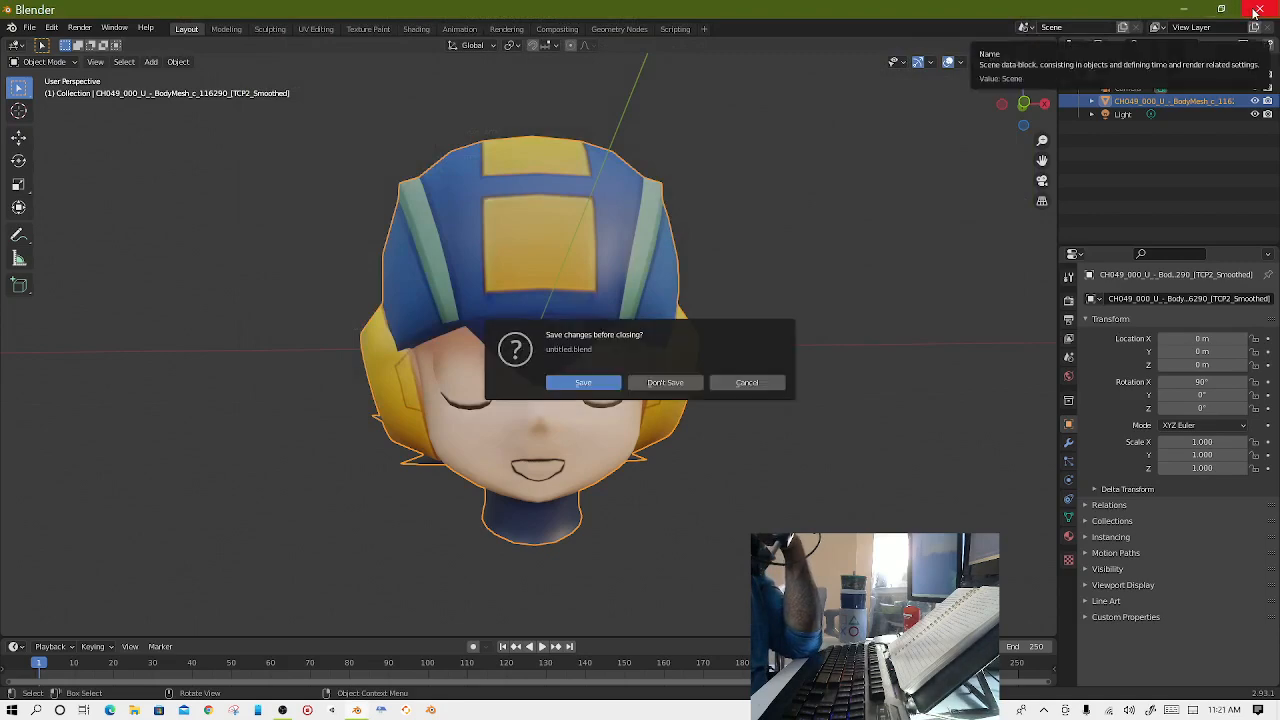
{"action": "left_click", "coordinate": [666, 383]}
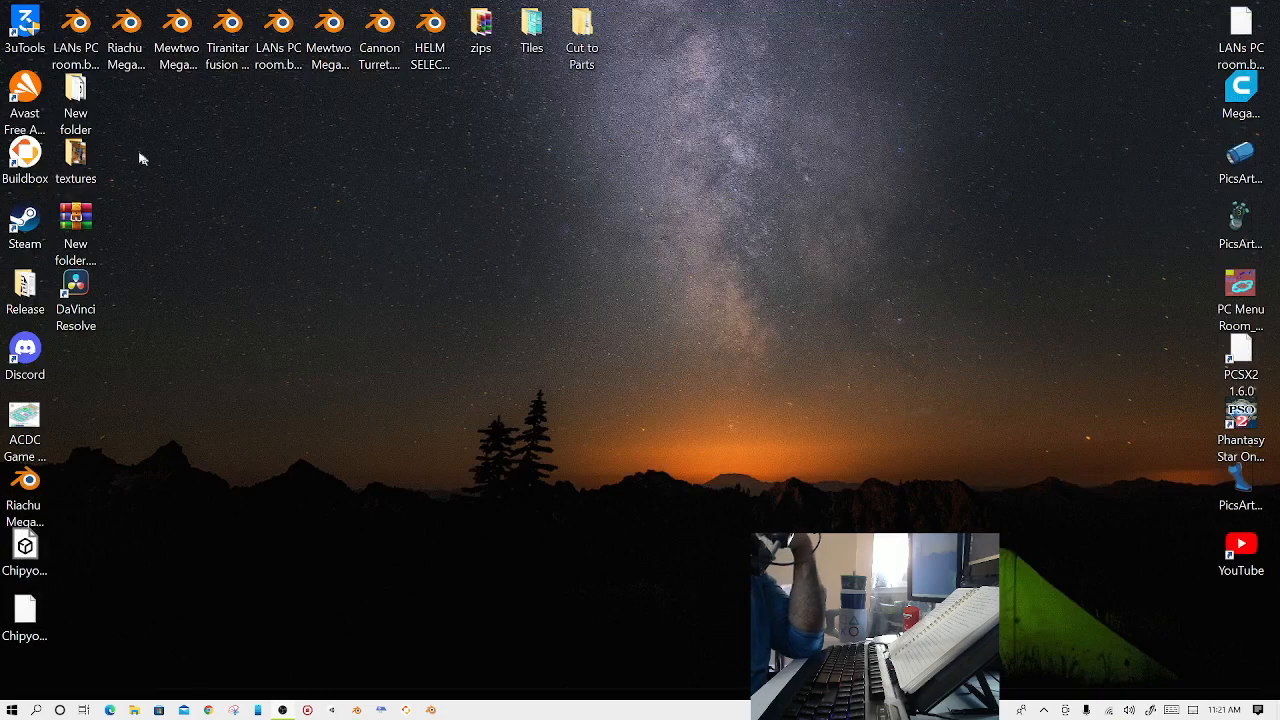
{"action": "double_click", "coordinate": [27, 165]}
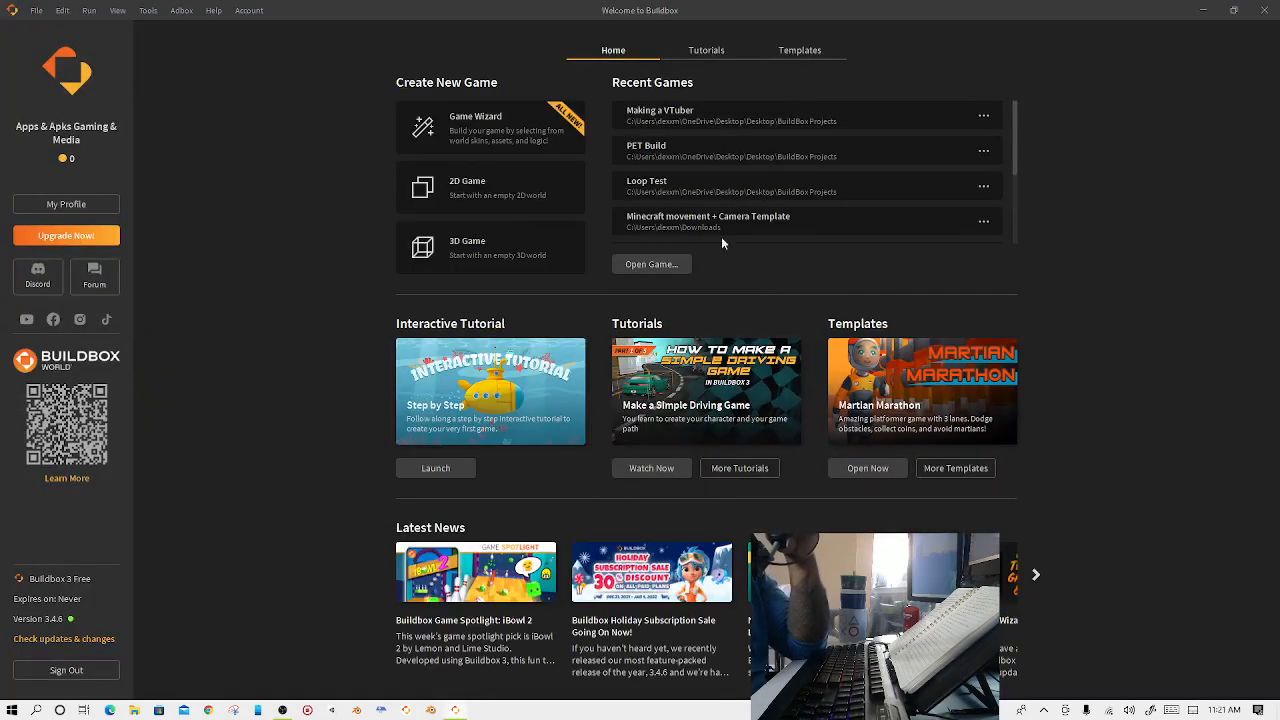
{"action": "left_click", "coordinate": [717, 119]}
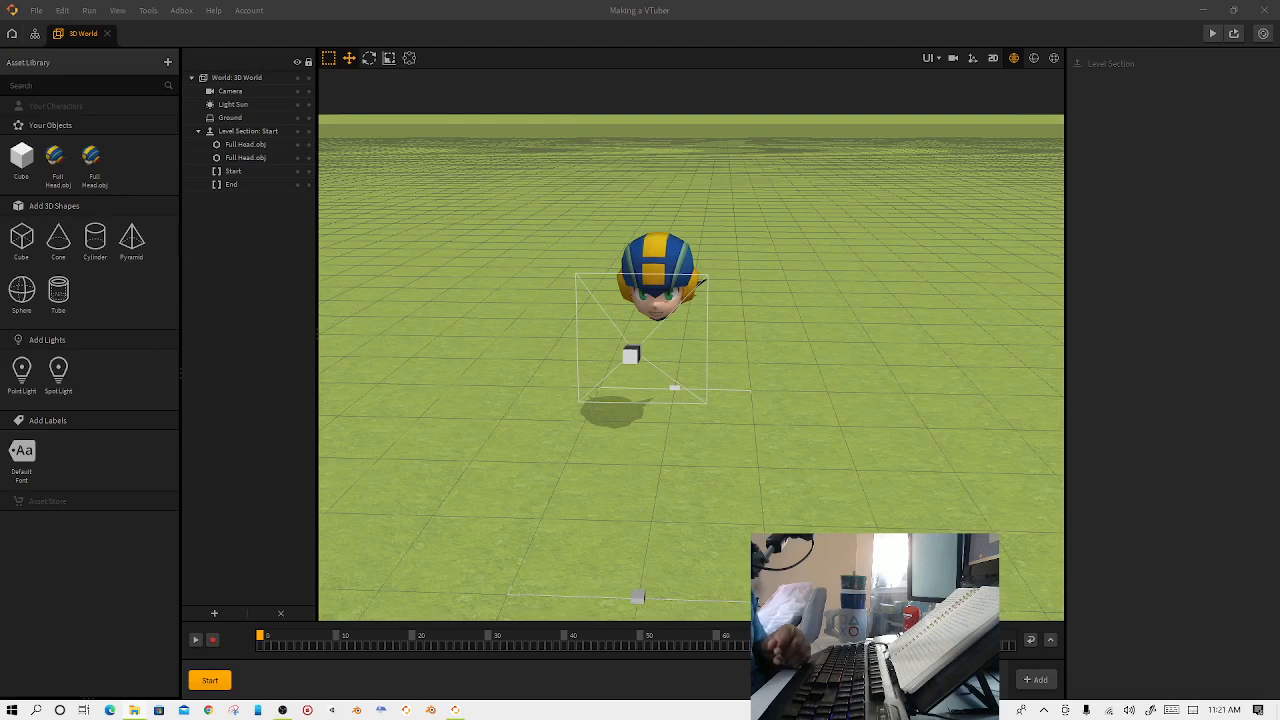
Import Closed Eyes.obj into the 3D World as an object, using Autoscale with the Small import scale.
{"action": "left_click_drag", "start_coordinate": [222, 98], "coordinate": [858, 360]}
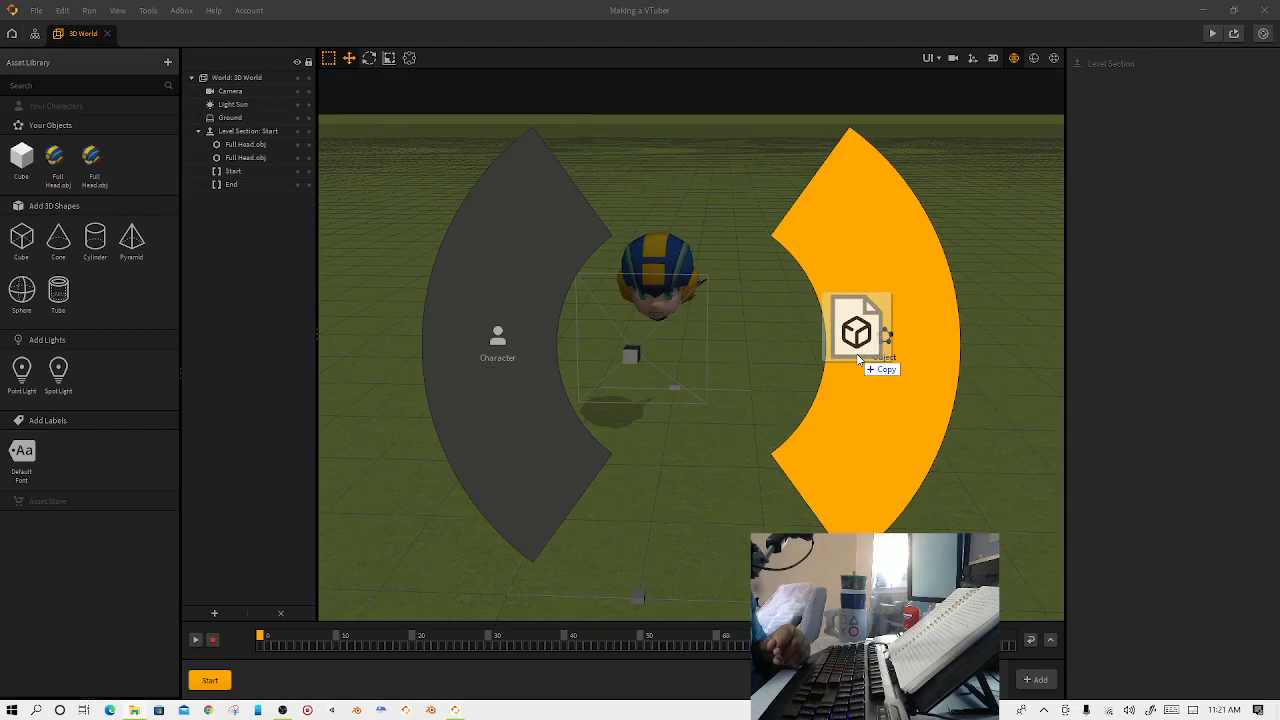
{"action": "left_click_drag", "start_coordinate": [858, 358], "coordinate": [857, 357]}
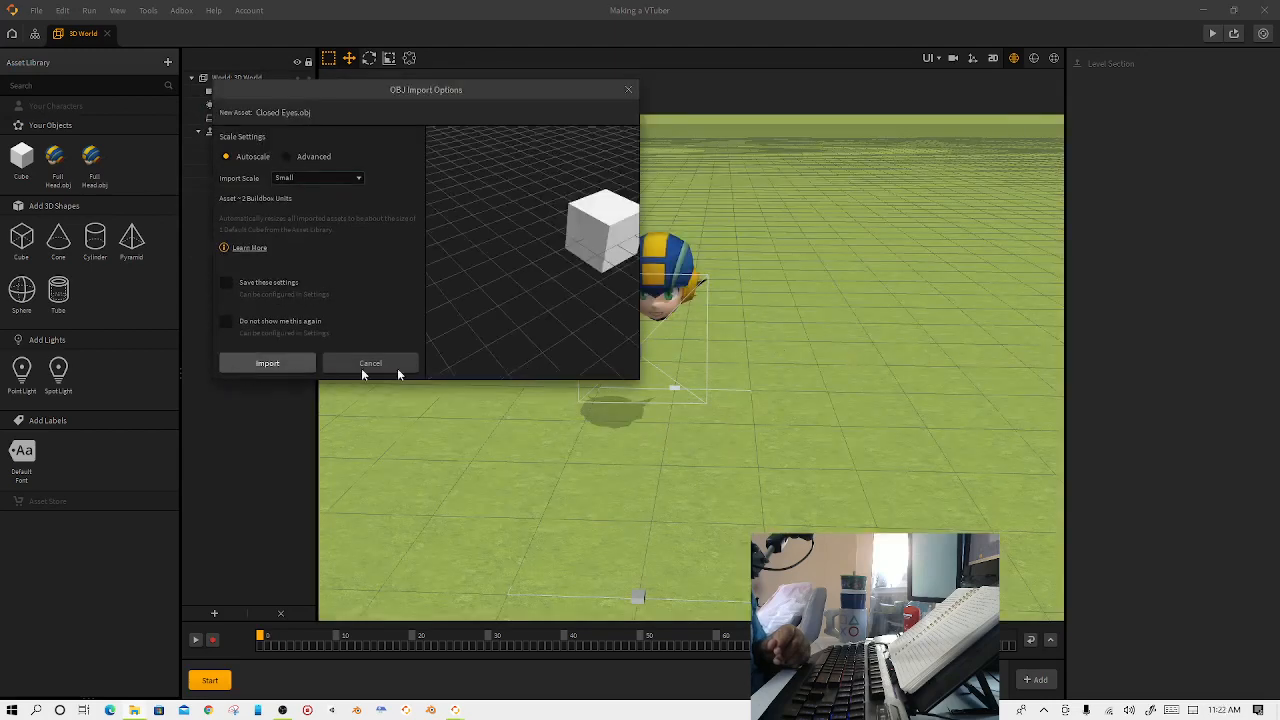
{"action": "left_click", "coordinate": [270, 365]}
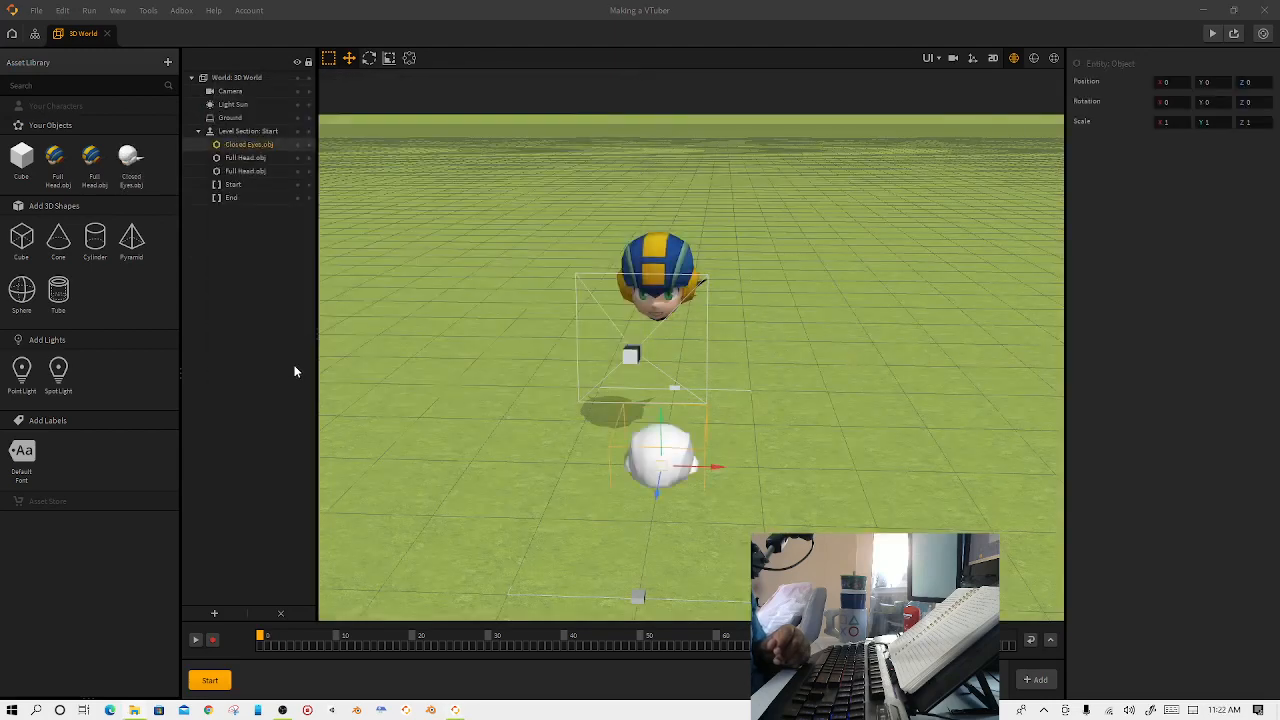
Set the Closed Eyes.obj entity's Y position to 4 and inspect how it overlaps the existing head.
{"action": "left_click", "coordinate": [1219, 82]}
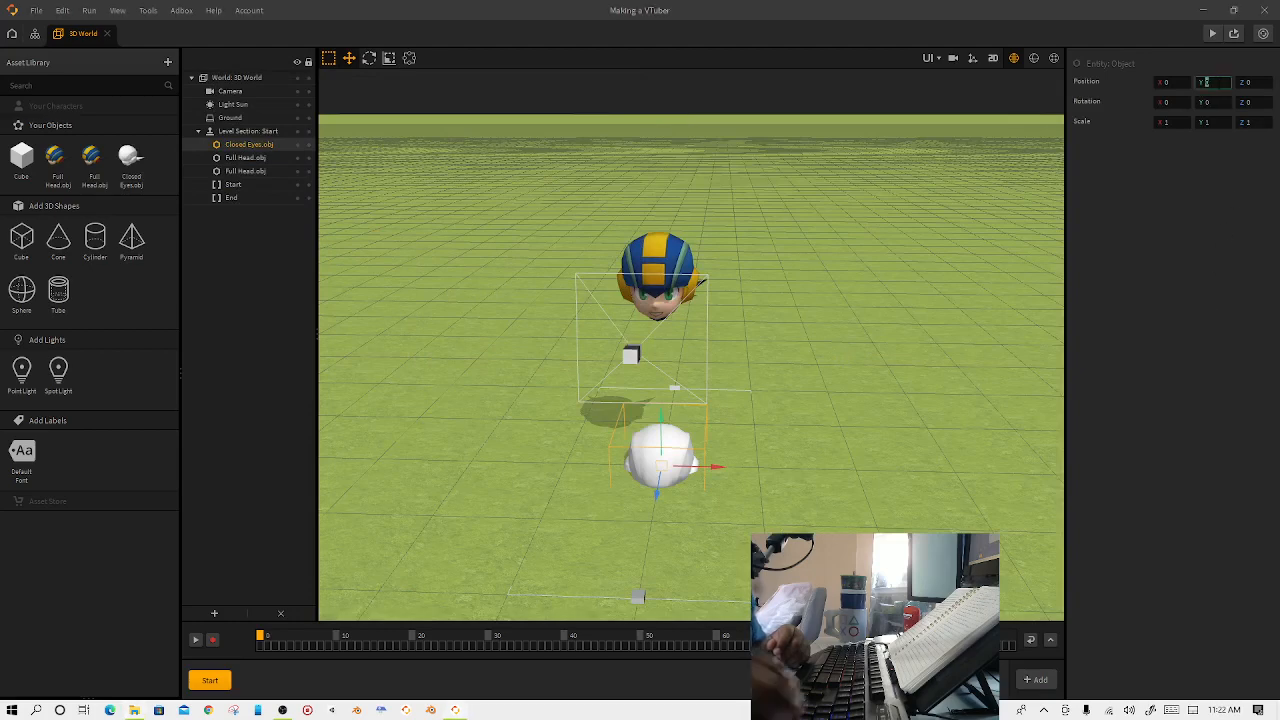
{"action": "type", "text": "4"}
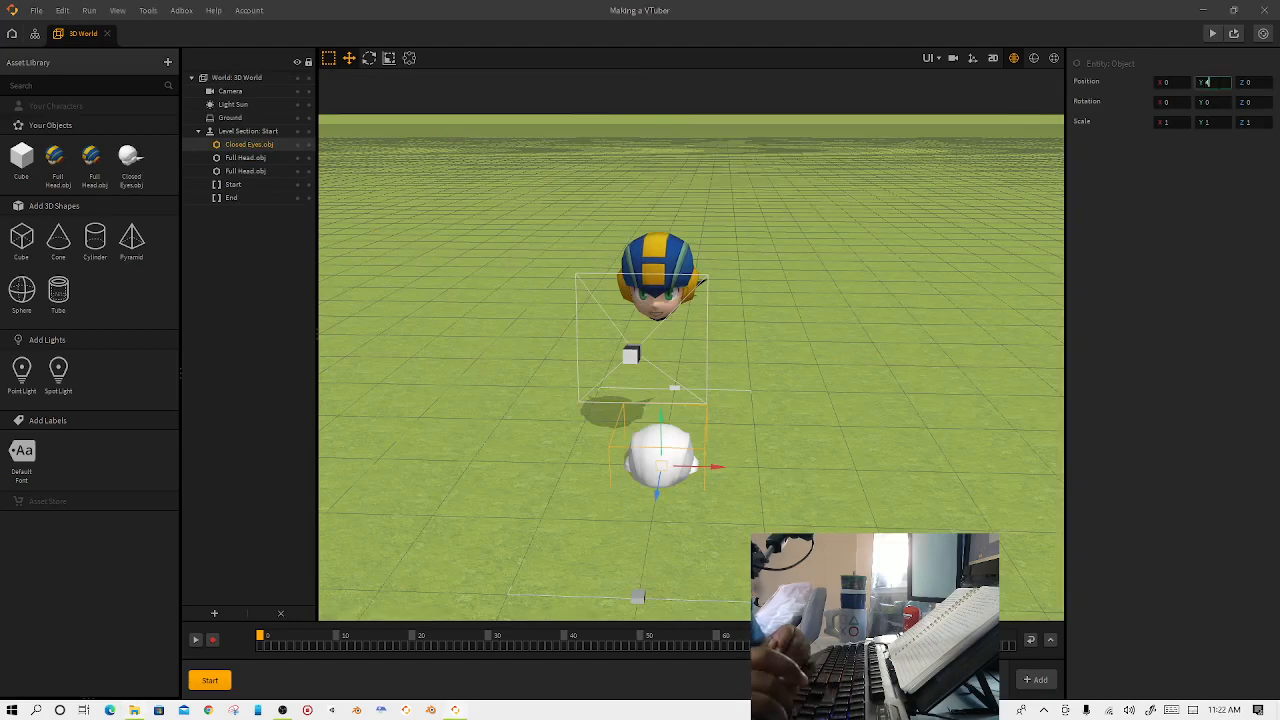
{"action": "key", "text": "Return"}
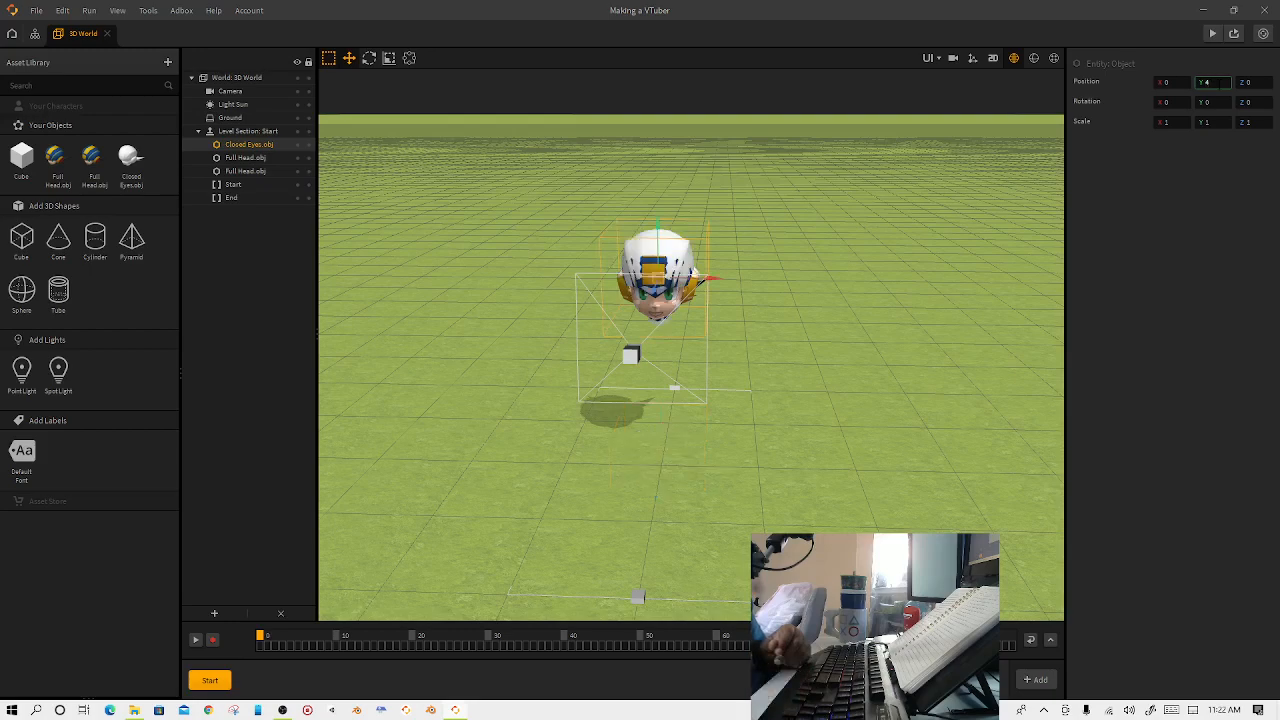
{"action": "scroll", "coordinate": [690, 283], "scroll_direction": "up", "scroll_amount": 5}
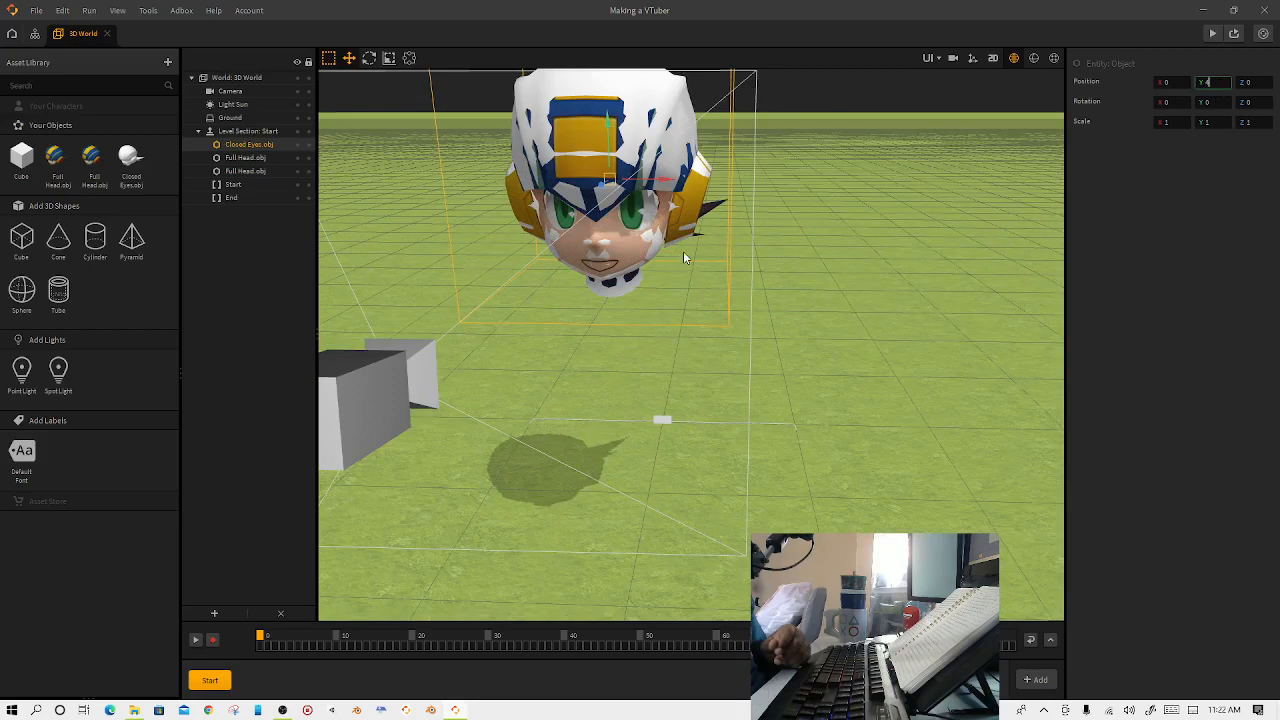
{"action": "mouse_move", "coordinate": [683, 250]}
{"action": "middle_mouse_down"}
{"action": "mouse_move", "coordinate": [696, 208]}
{"action": "mouse_move", "coordinate": [693, 261]}
{"action": "middle_mouse_up"}
{"action": "scroll", "coordinate": [693, 262], "scroll_direction": "up", "scroll_amount": 4}
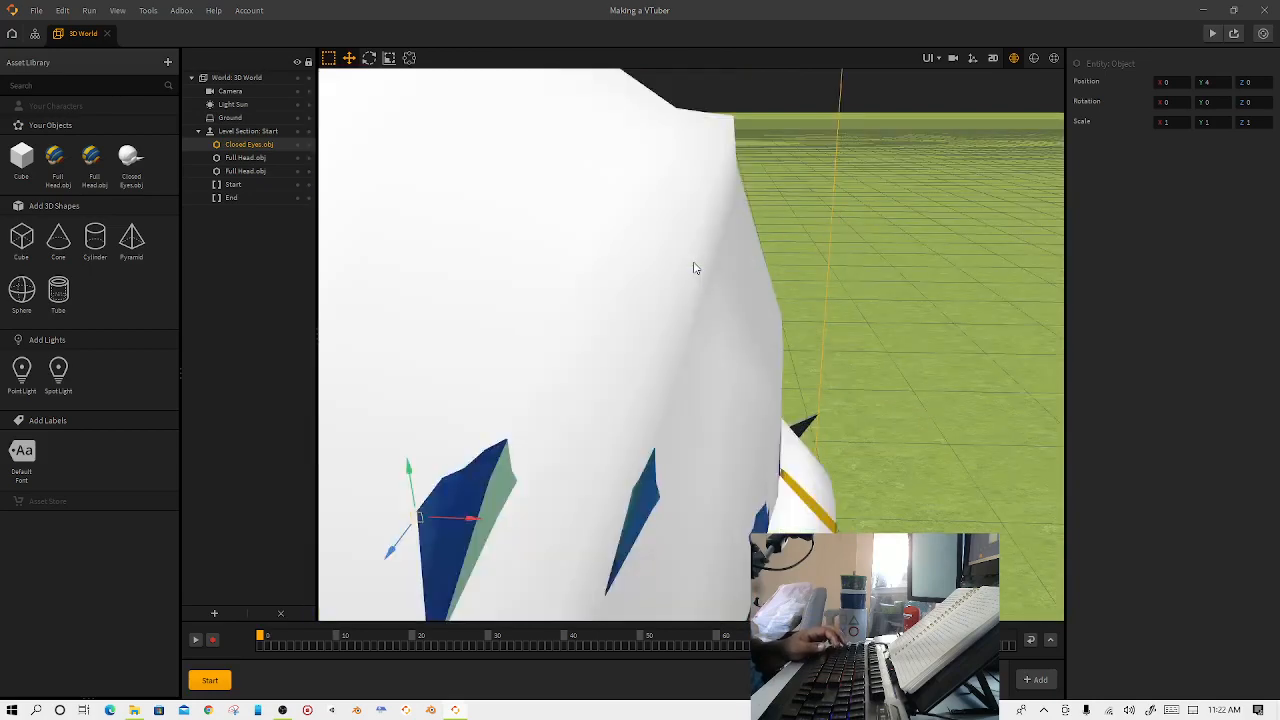
{"action": "scroll", "coordinate": [910, 197], "scroll_direction": "down", "scroll_amount": 4}
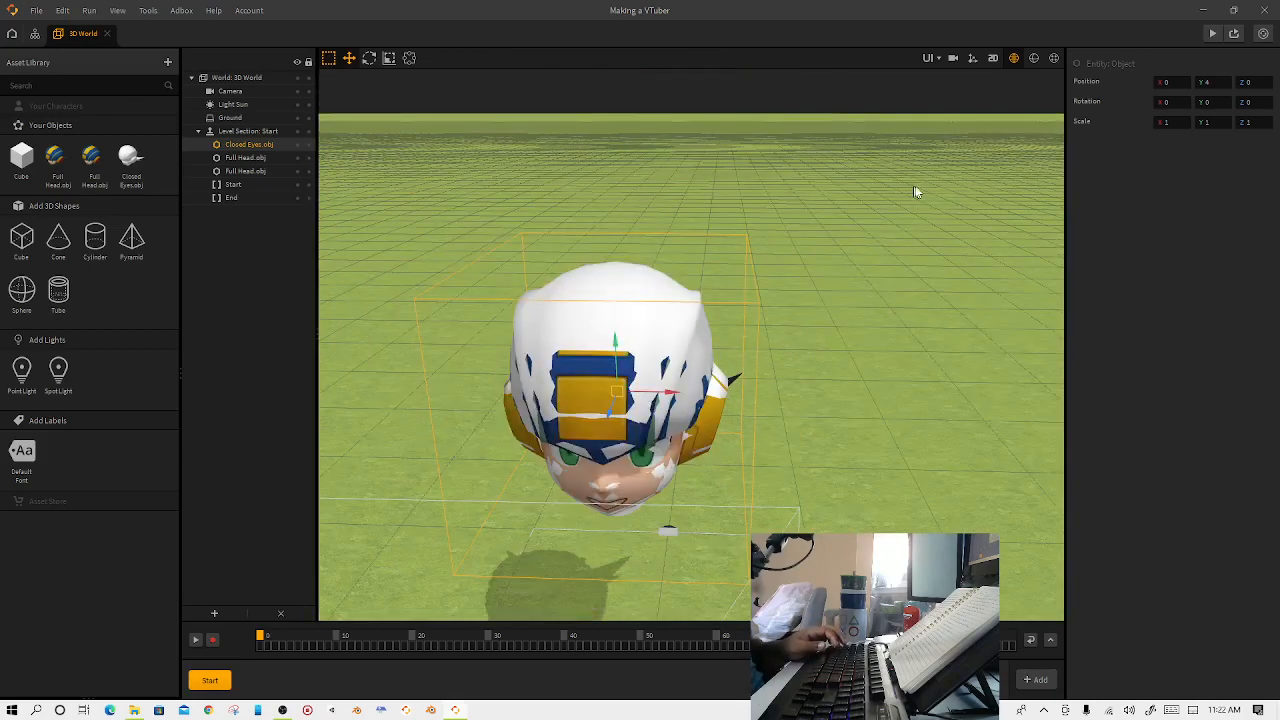
Set the Closed Eyes.obj entity's Y position to 3.5 and raise it along Y to about 3.987, over the existing head.
{"action": "left_click", "coordinate": [1208, 82]}
{"action": "key", "text": "BackSpace"}
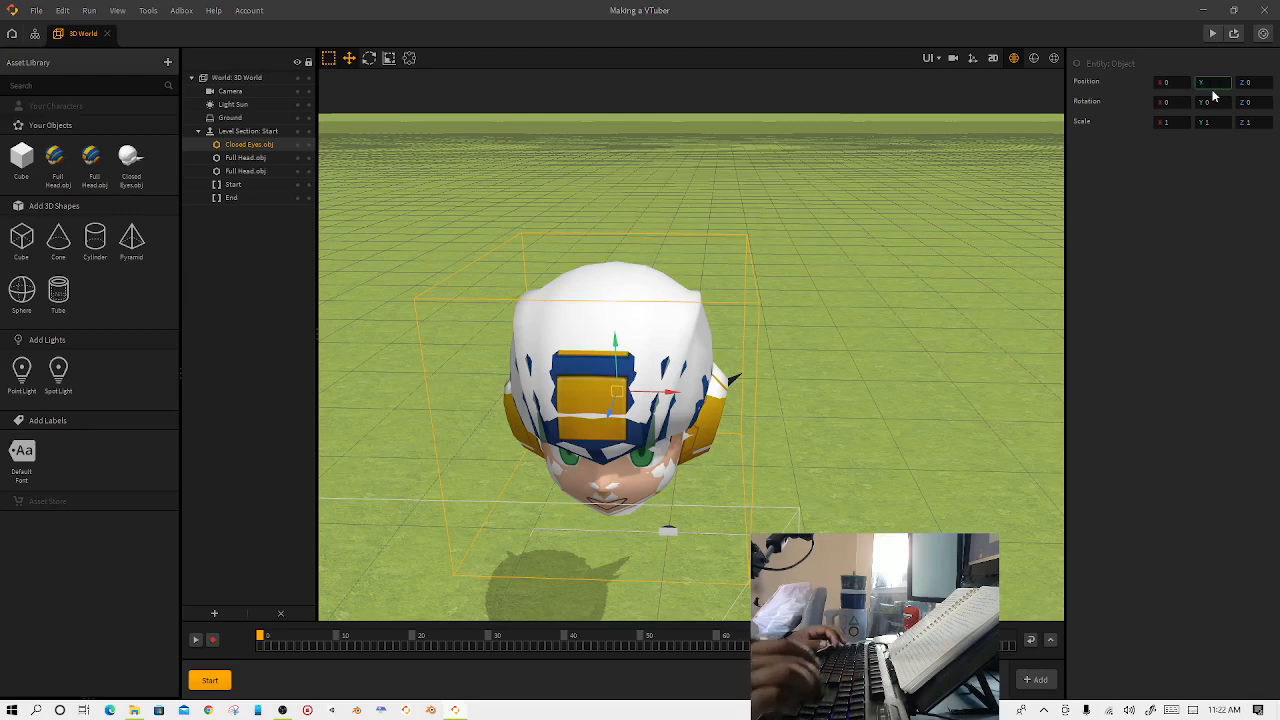
{"action": "type", "text": "3.5"}
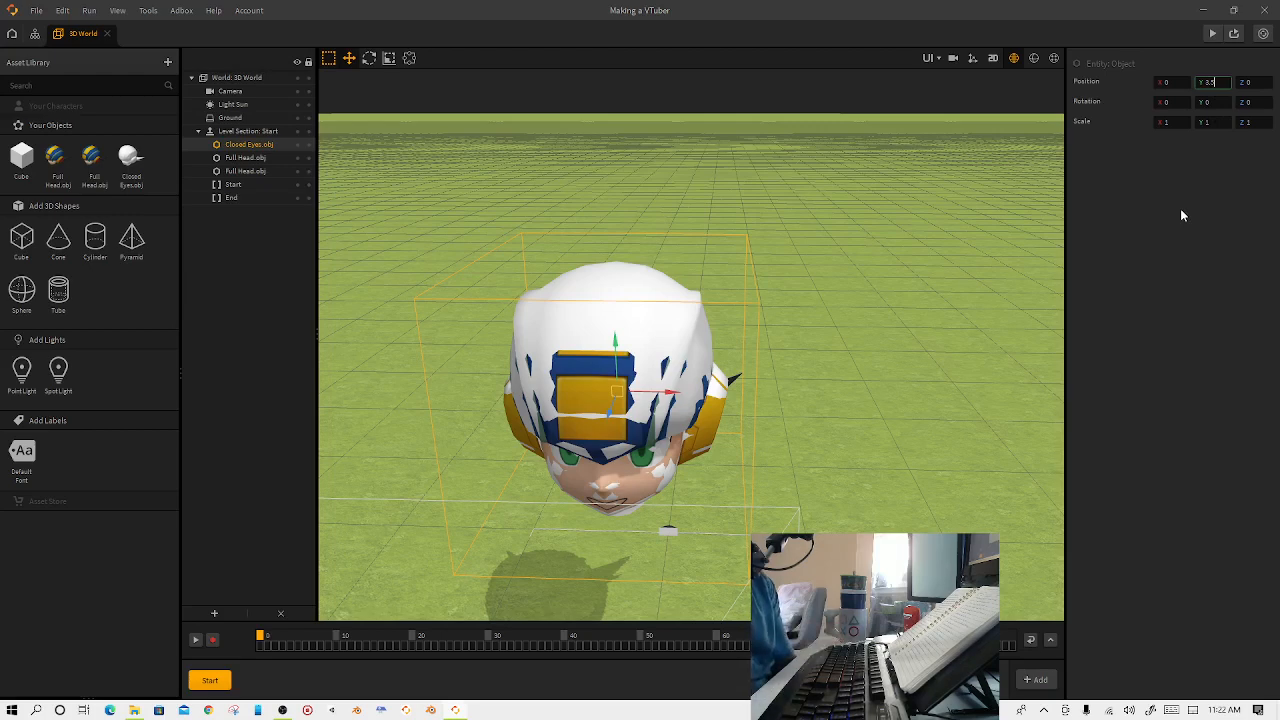
{"action": "key", "text": "Return"}
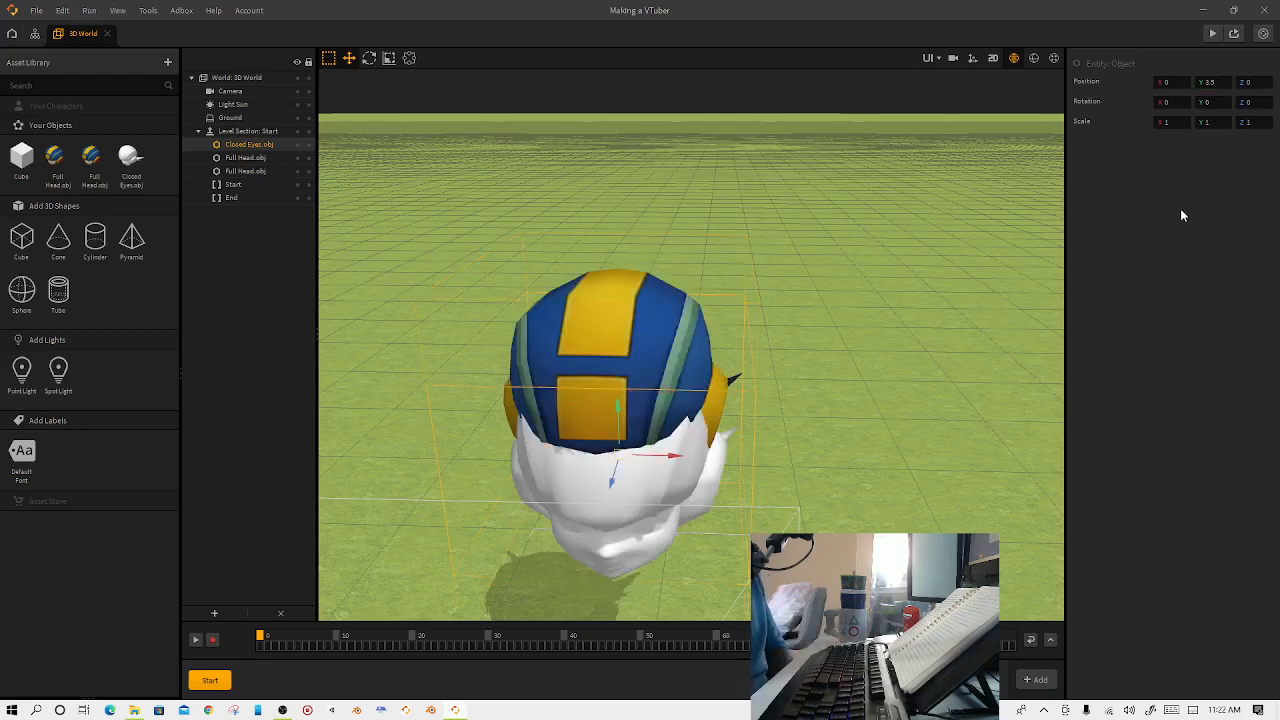
{"action": "left_click", "coordinate": [1210, 82]}
{"action": "left_click_drag", "start_coordinate": [619, 410], "coordinate": [627, 348]}
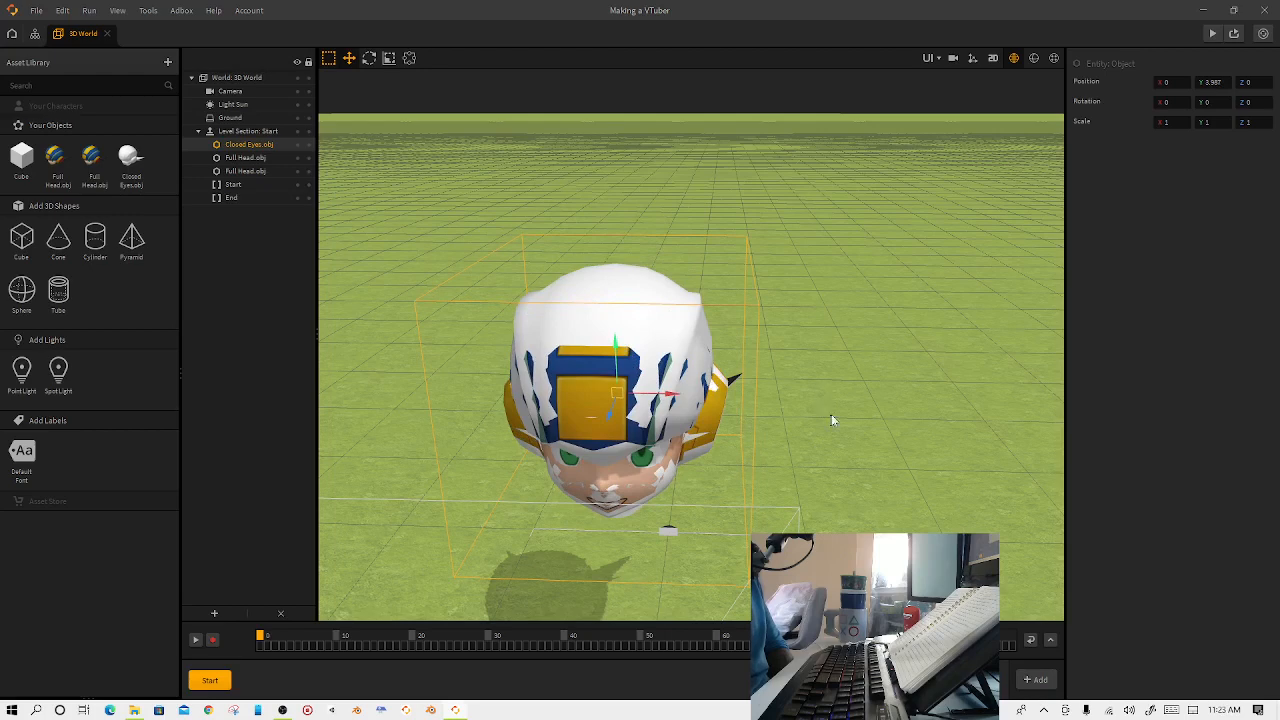
{"action": "scroll", "coordinate": [800, 393], "scroll_direction": "up", "scroll_amount": 3}
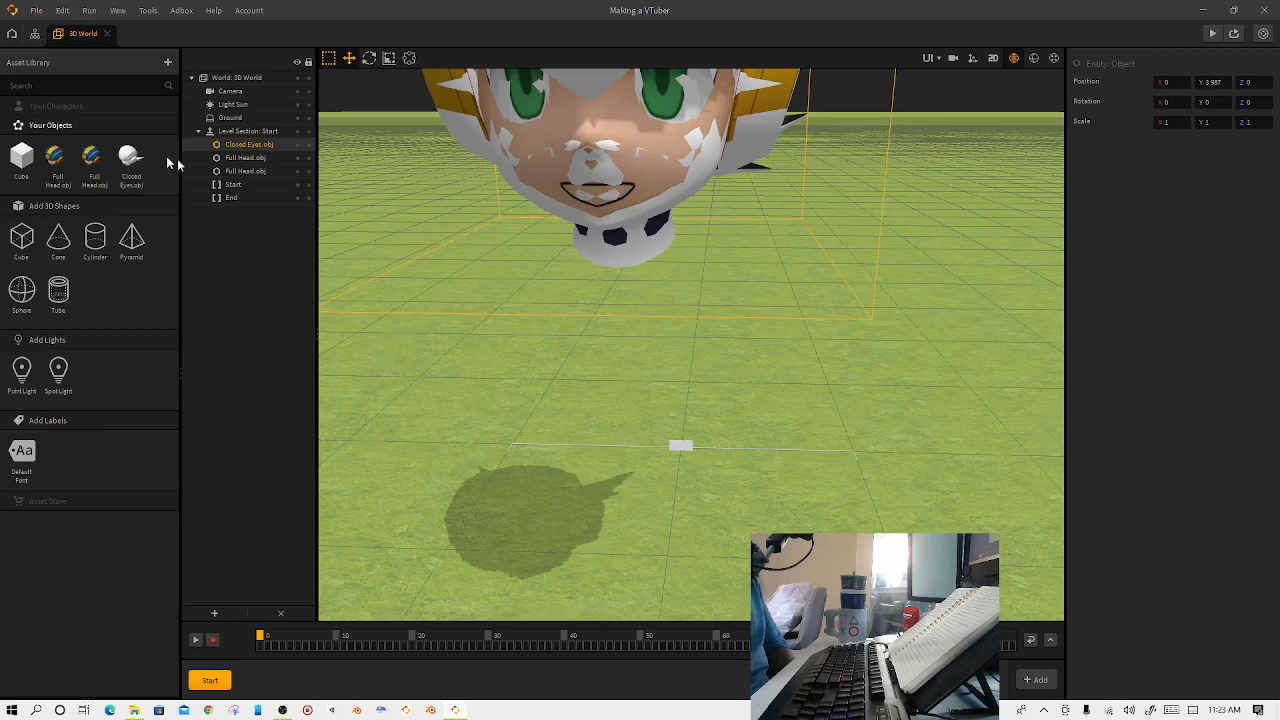
Apply the MegaMan texture image to the 3D Model of the Closed Eyes.obj asset.
{"action": "double_click", "coordinate": [128, 157]}
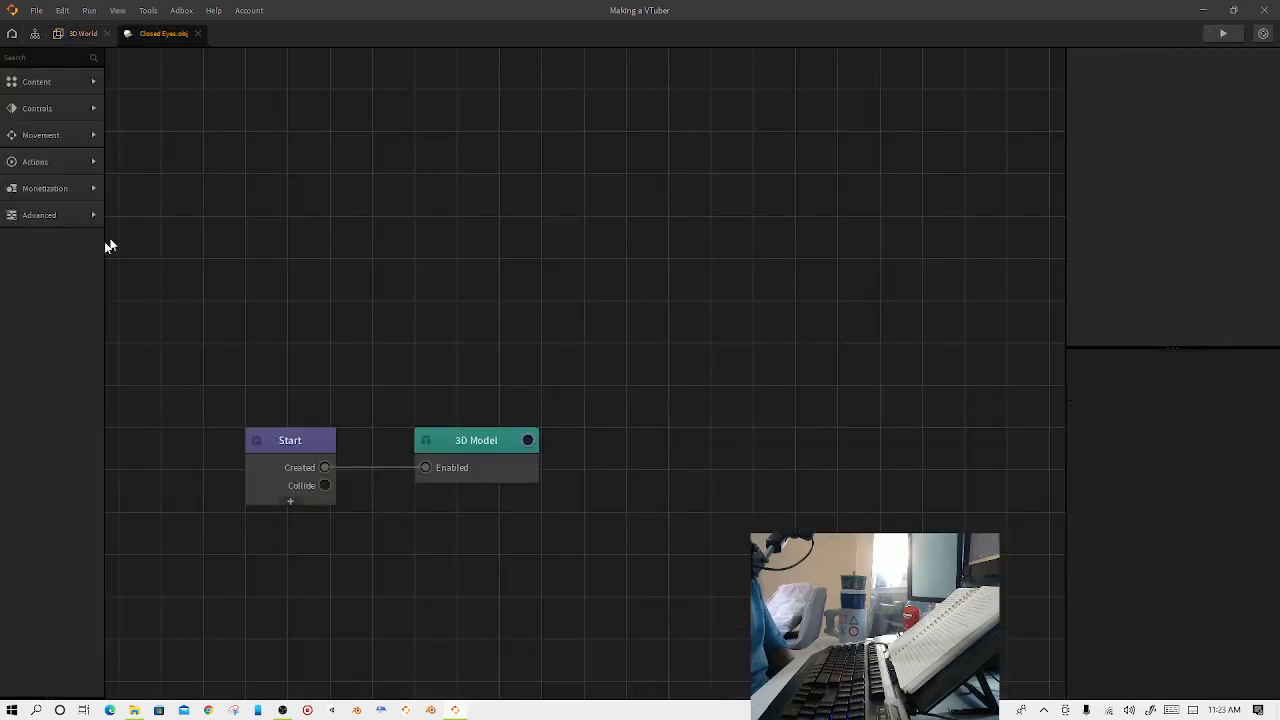
{"action": "left_click", "coordinate": [198, 34]}
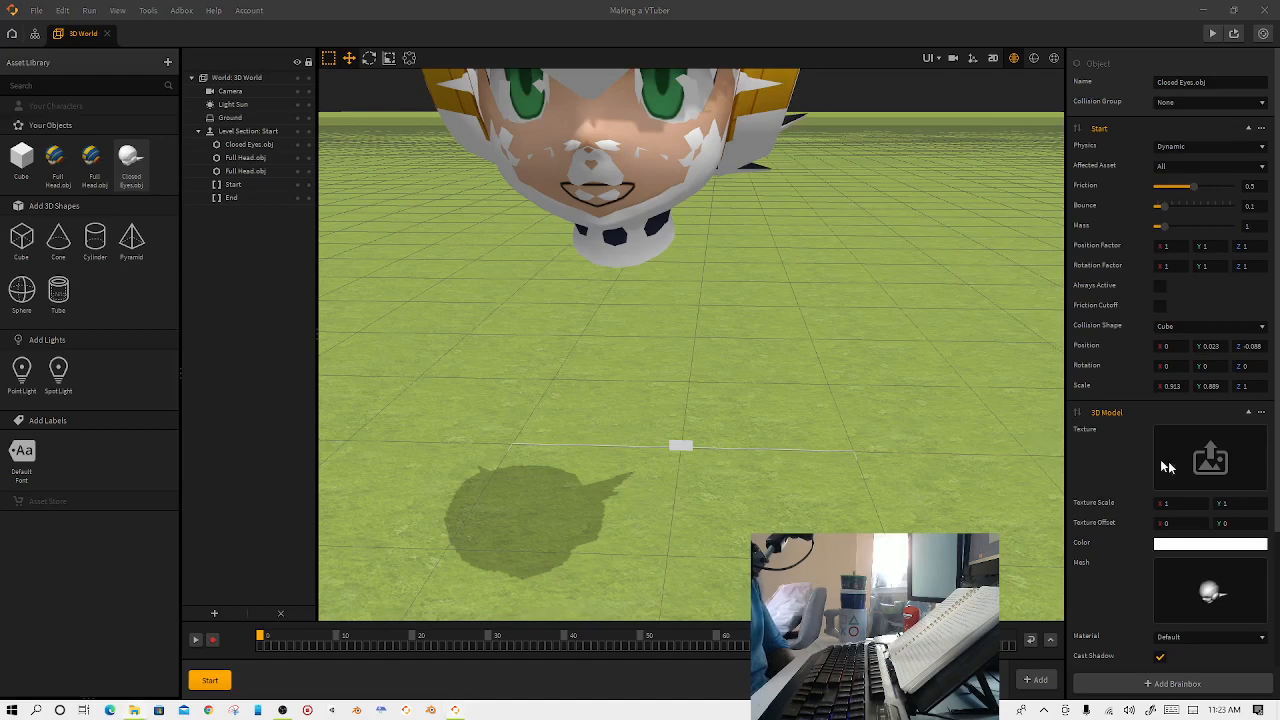
{"action": "mouse_move", "coordinate": [1210, 458]}
{"action": "left_mouse_down"}
{"action": "mouse_move", "coordinate": [1205, 440]}
{"action": "mouse_move", "coordinate": [1210, 455]}
{"action": "left_mouse_up"}
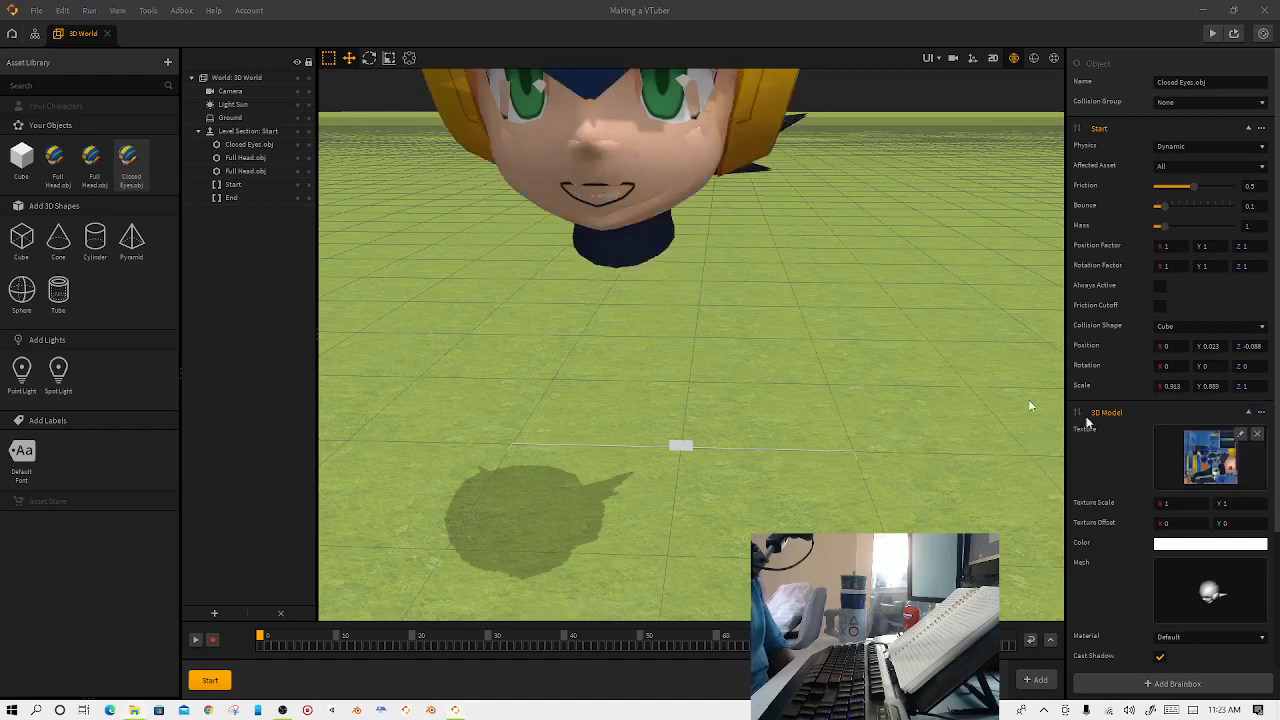
{"action": "scroll", "coordinate": [693, 295], "scroll_direction": "down", "scroll_amount": 4}
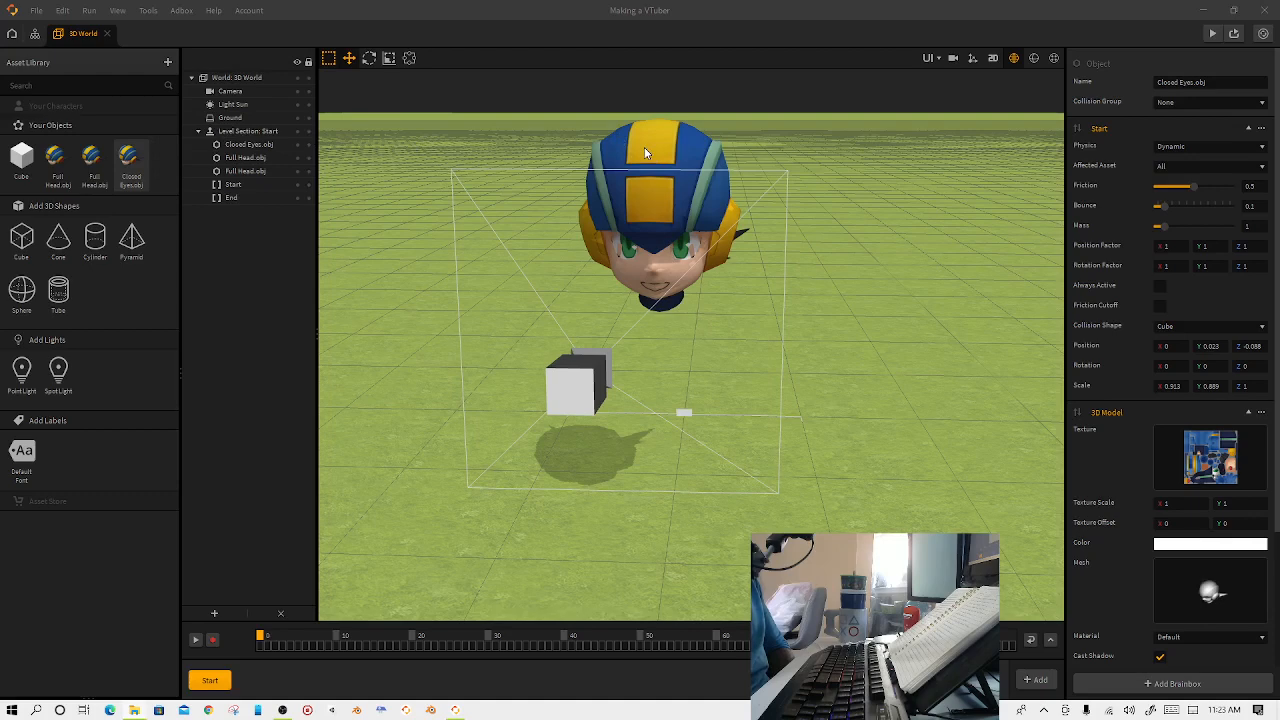
Nudge the Closed Eyes.obj entity to about Y 4.016 and Z 0.052 so its face covers the open-eyed head.
{"action": "left_click", "coordinate": [268, 146]}
{"action": "mouse_move", "coordinate": [657, 156]}
{"action": "left_mouse_down"}
{"action": "mouse_move", "coordinate": [686, 15]}
{"action": "mouse_move", "coordinate": [680, 158]}
{"action": "left_mouse_up"}
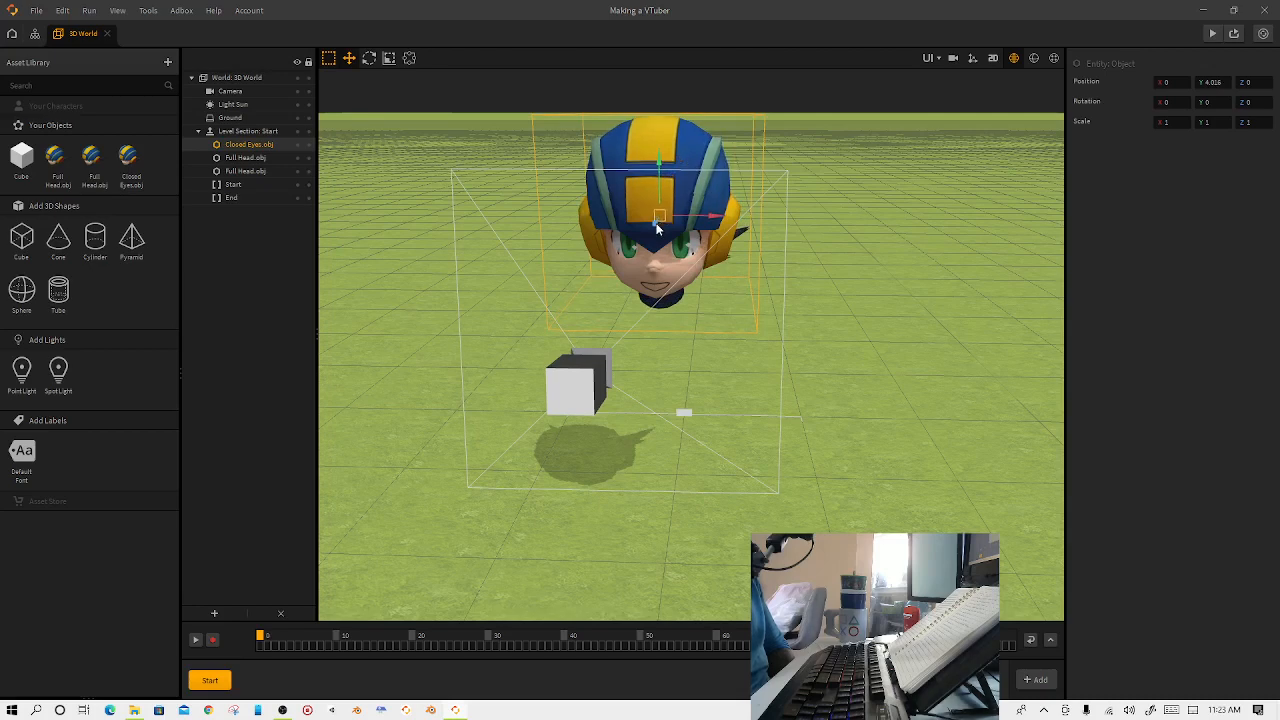
{"action": "left_click_drag", "start_coordinate": [656, 225], "coordinate": [659, 233]}
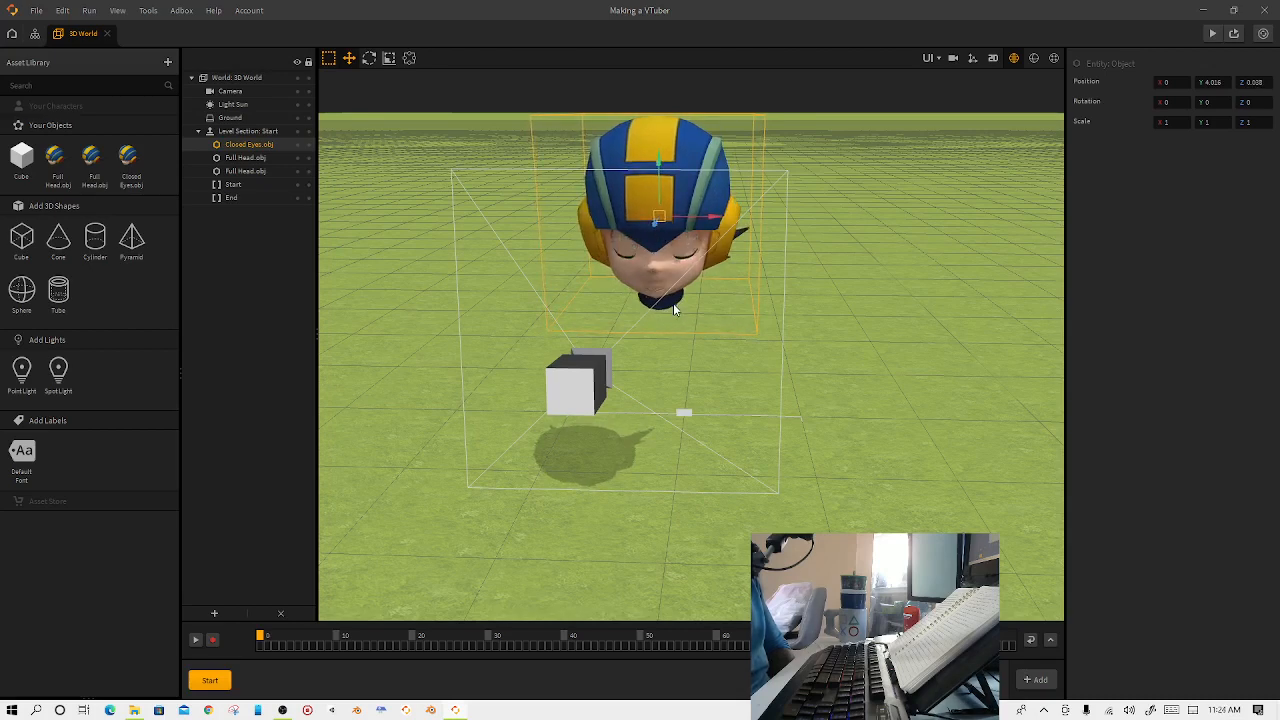
{"action": "scroll", "coordinate": [673, 303], "scroll_direction": "up", "scroll_amount": 3}
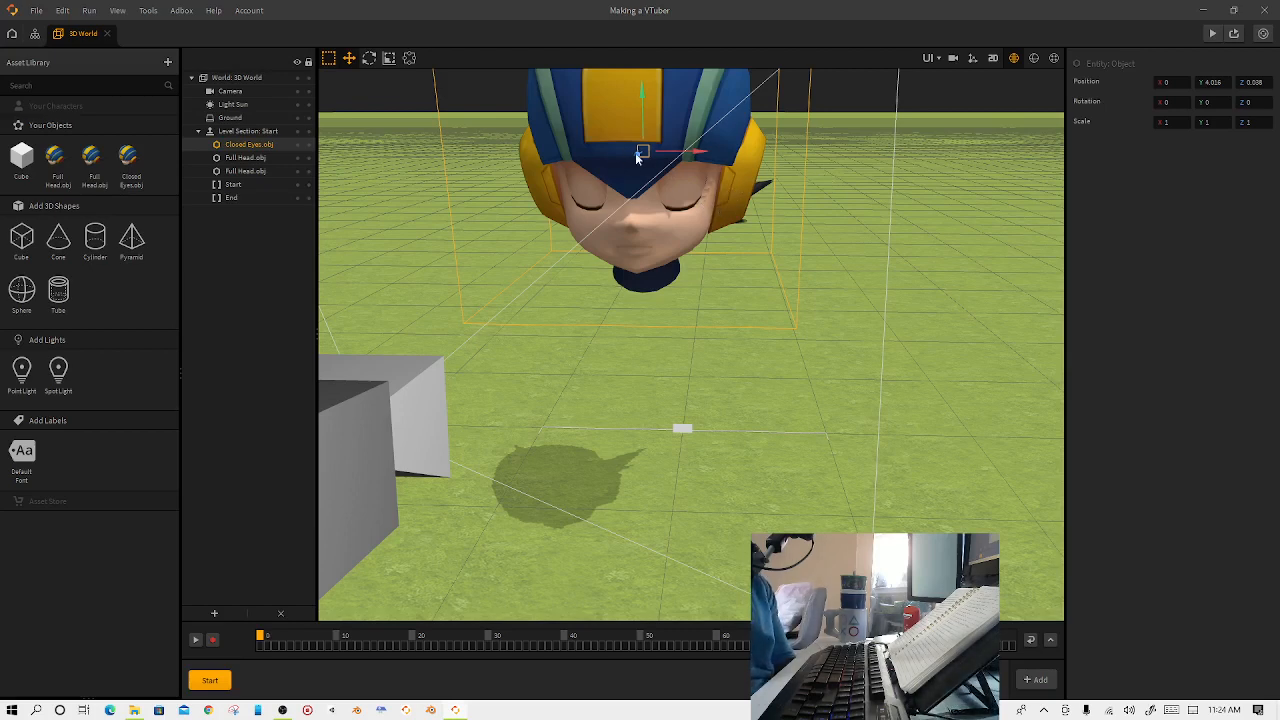
{"action": "left_click_drag", "start_coordinate": [635, 154], "coordinate": [636, 152]}
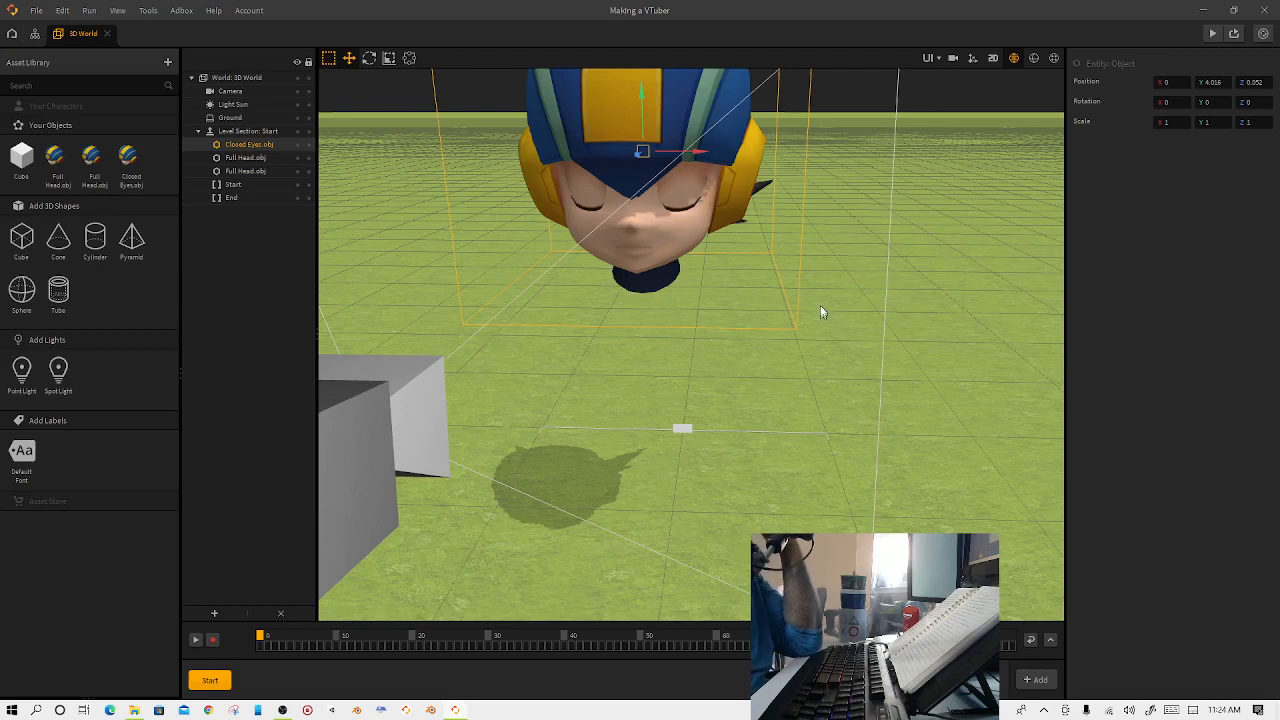
Set the Closed Eyes.obj asset's physics to Static and preview the game.
{"action": "left_click", "coordinate": [127, 158]}
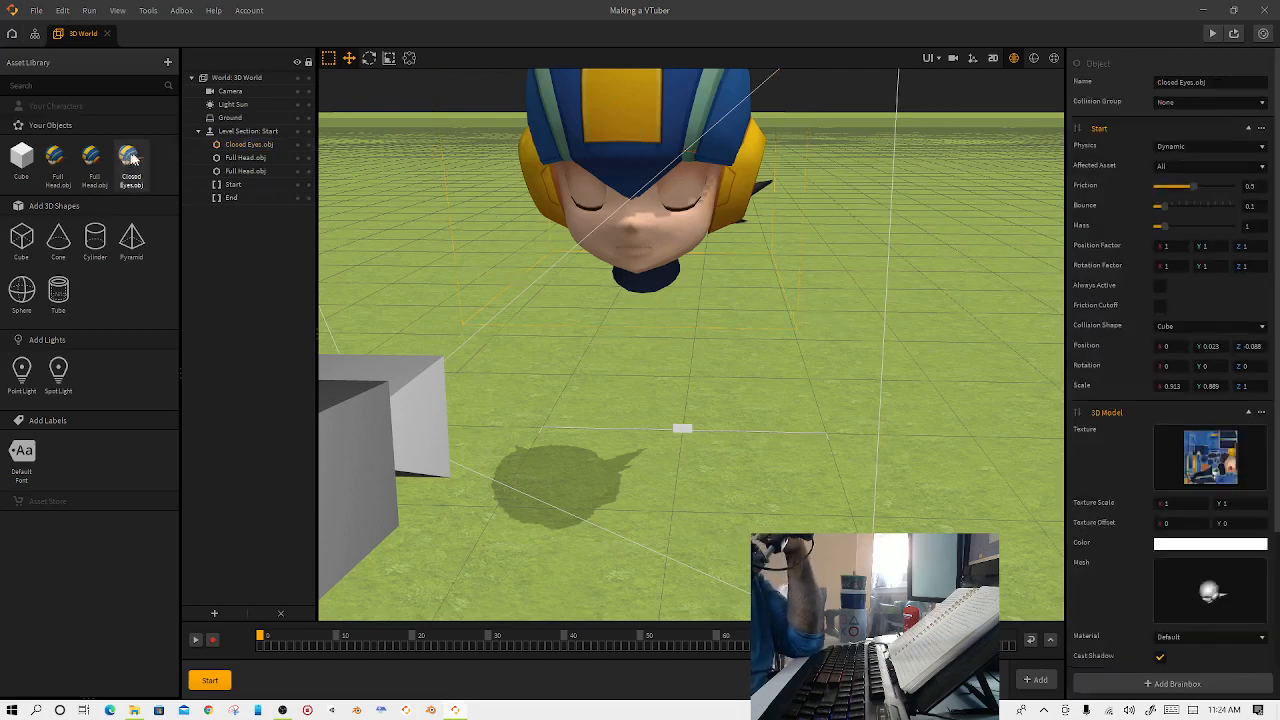
{"action": "left_click", "coordinate": [1177, 149]}
{"action": "left_click", "coordinate": [1185, 171]}
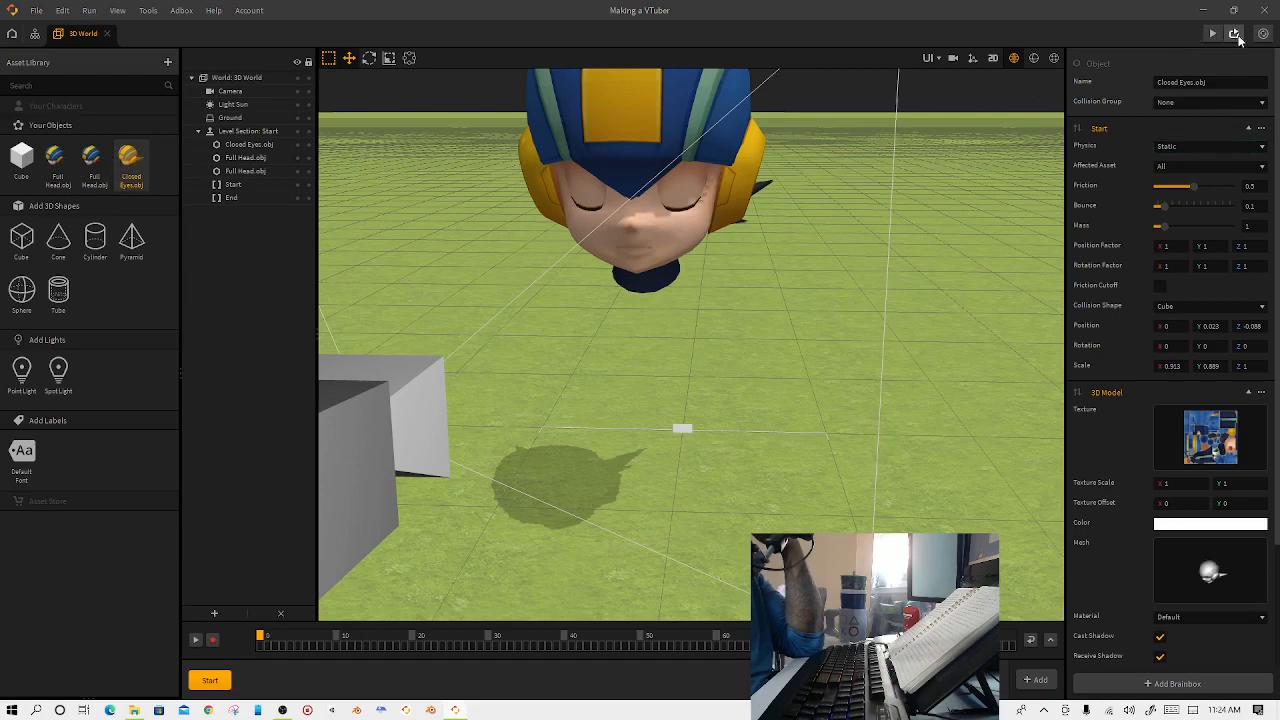
{"action": "left_click", "coordinate": [1235, 35]}
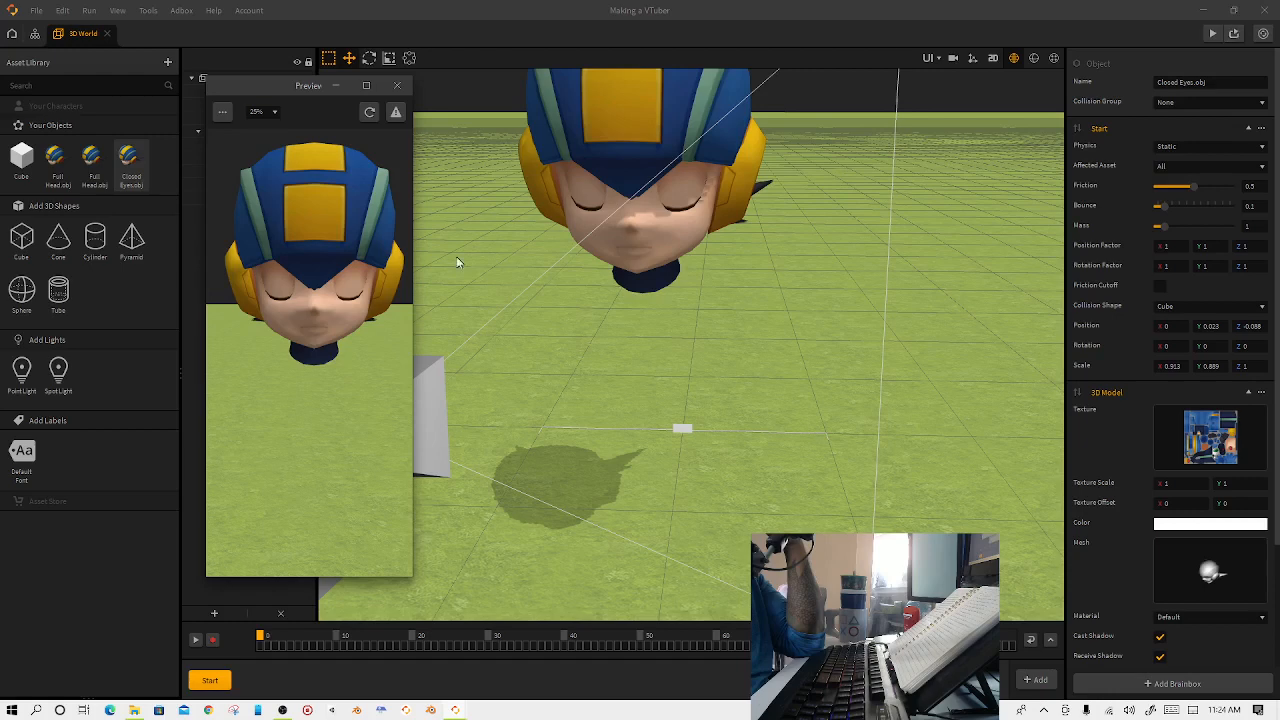
{"action": "left_click", "coordinate": [398, 86]}
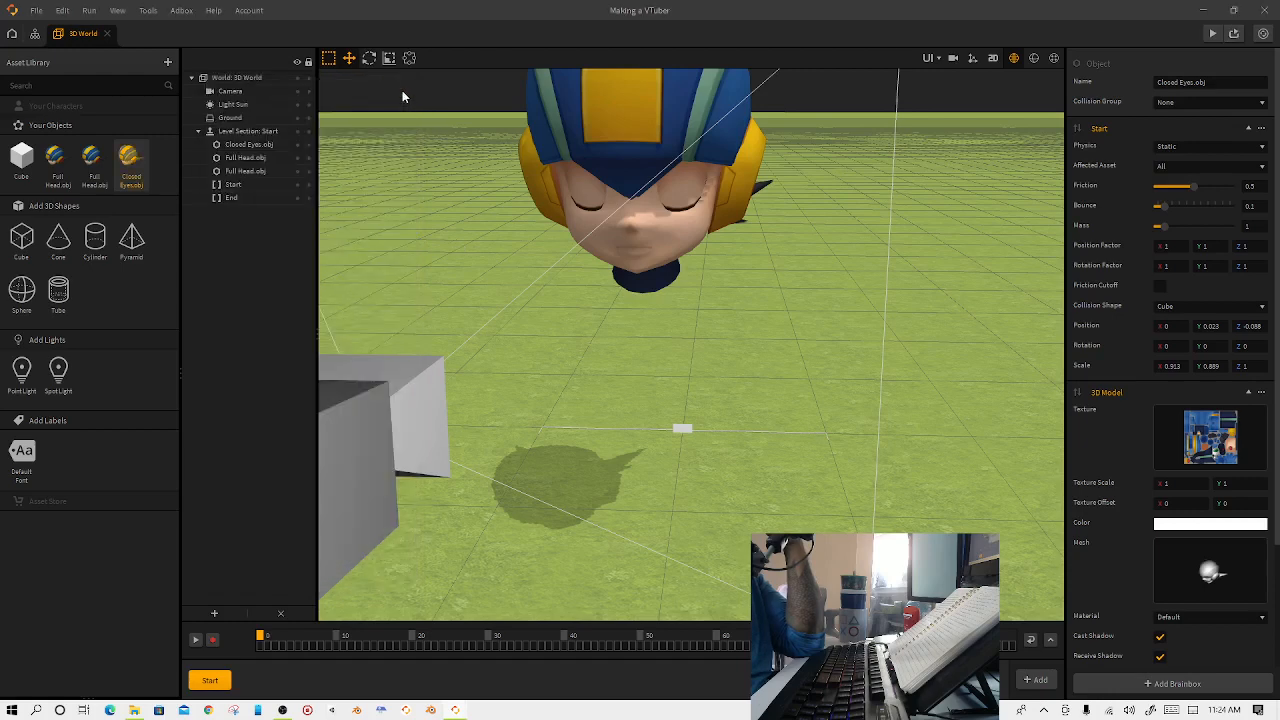
Open the node maps of Closed Eyes.obj and the second Full Head.obj, and copy the latter's upper Set Visibility node.
{"action": "double_click", "coordinate": [123, 171]}
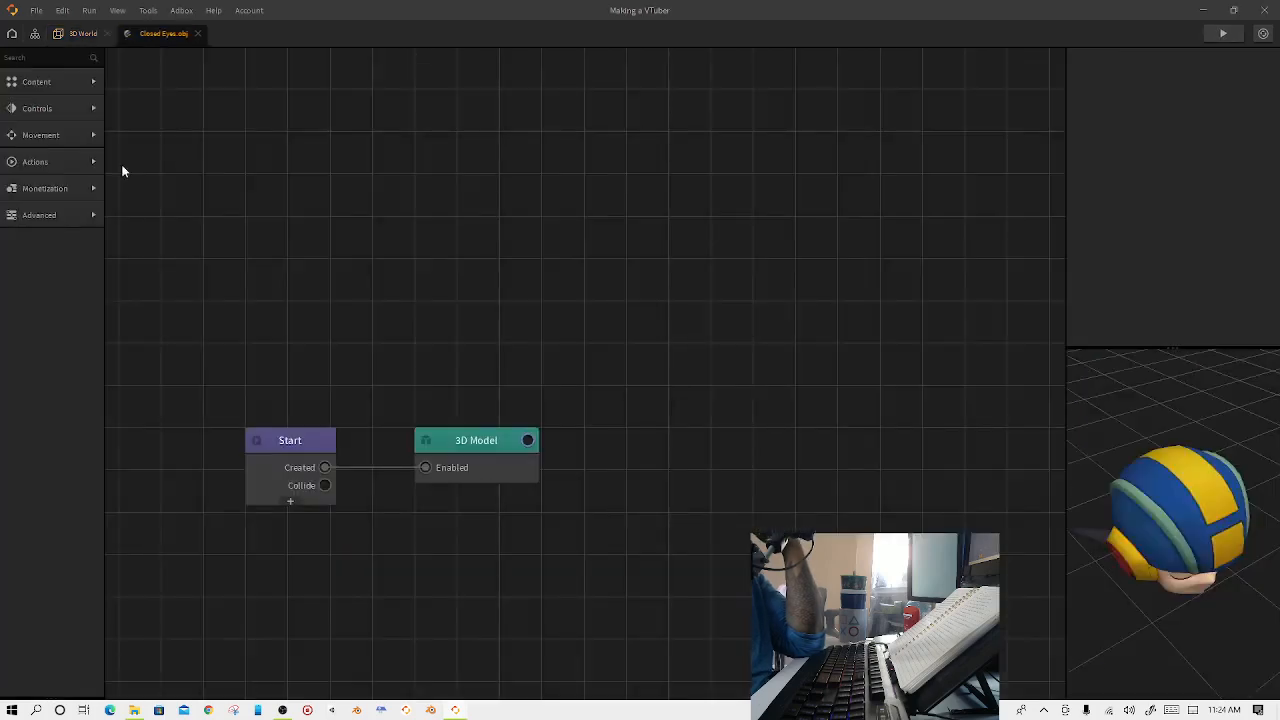
{"action": "left_click", "coordinate": [85, 33]}
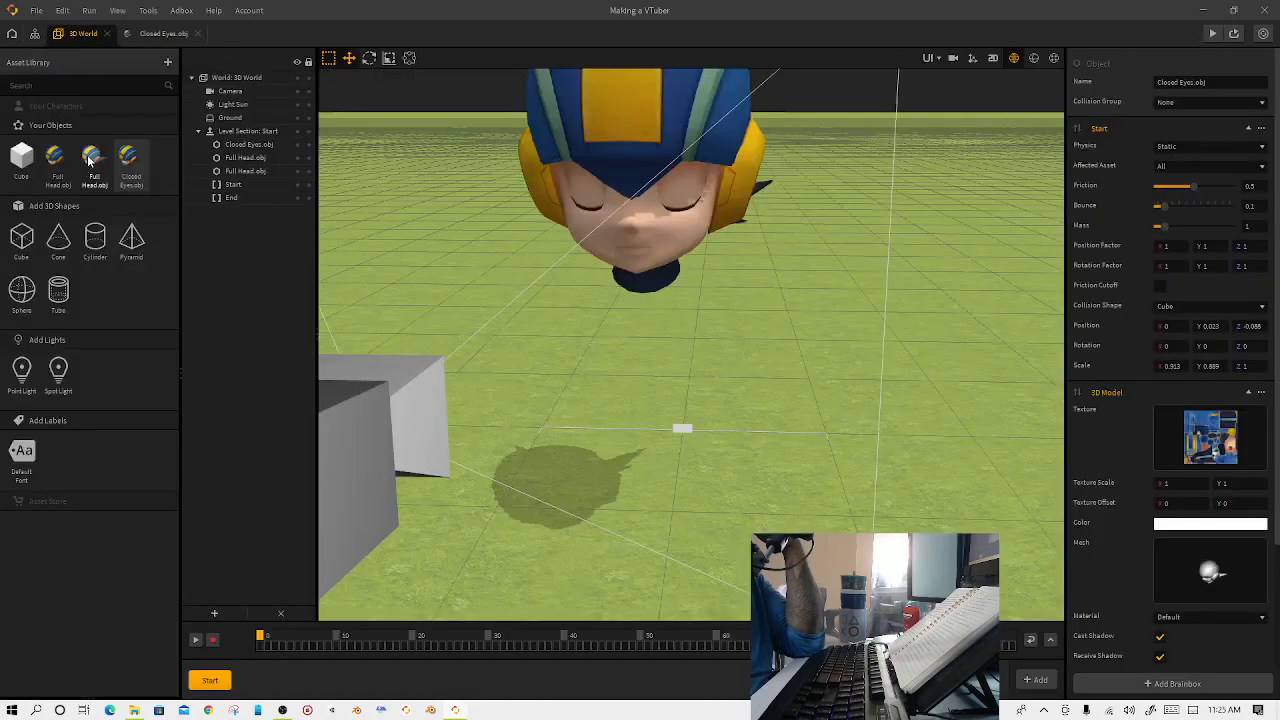
{"action": "double_click", "coordinate": [90, 160]}
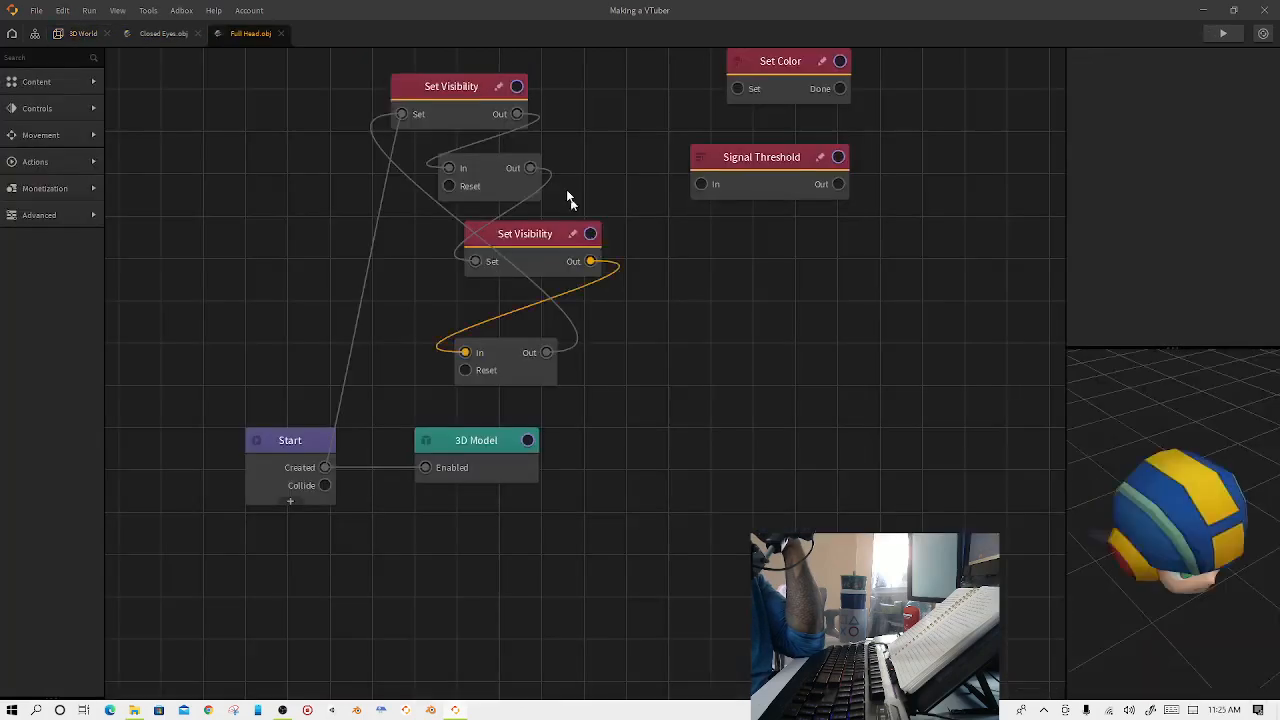
{"action": "left_click", "coordinate": [461, 111]}
{"action": "right_click", "coordinate": [461, 111]}
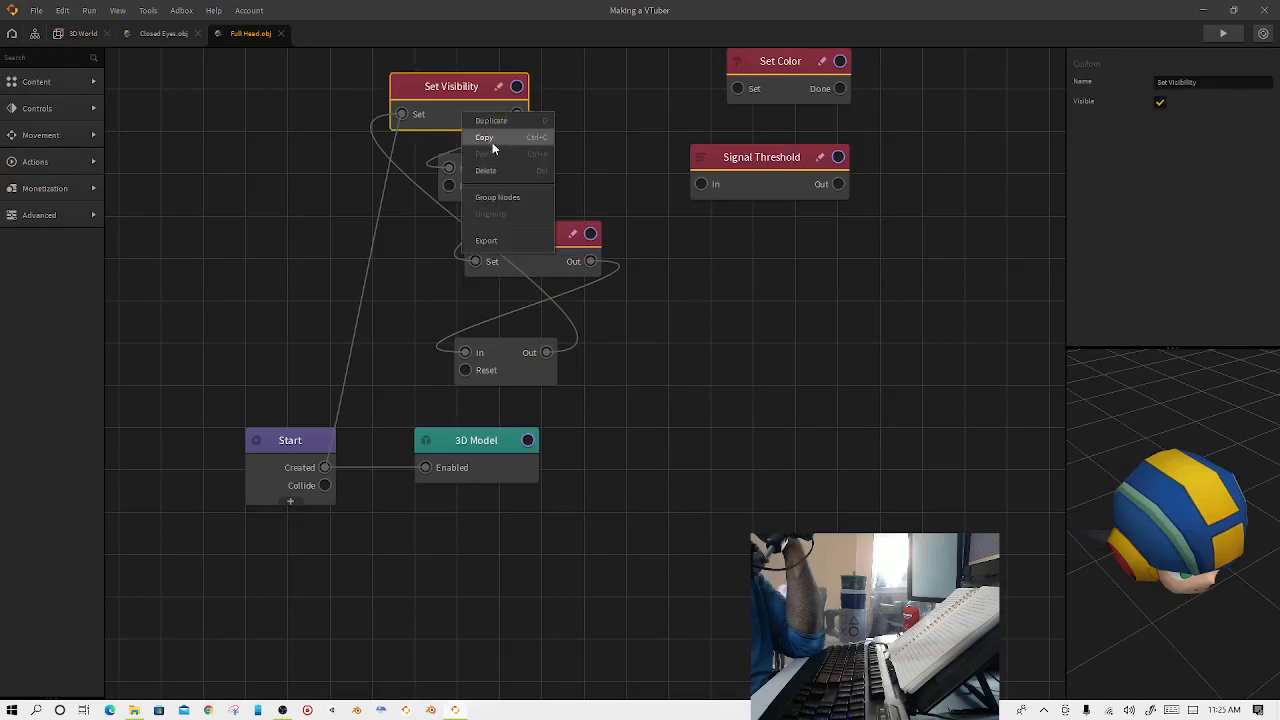
{"action": "left_click", "coordinate": [491, 140]}
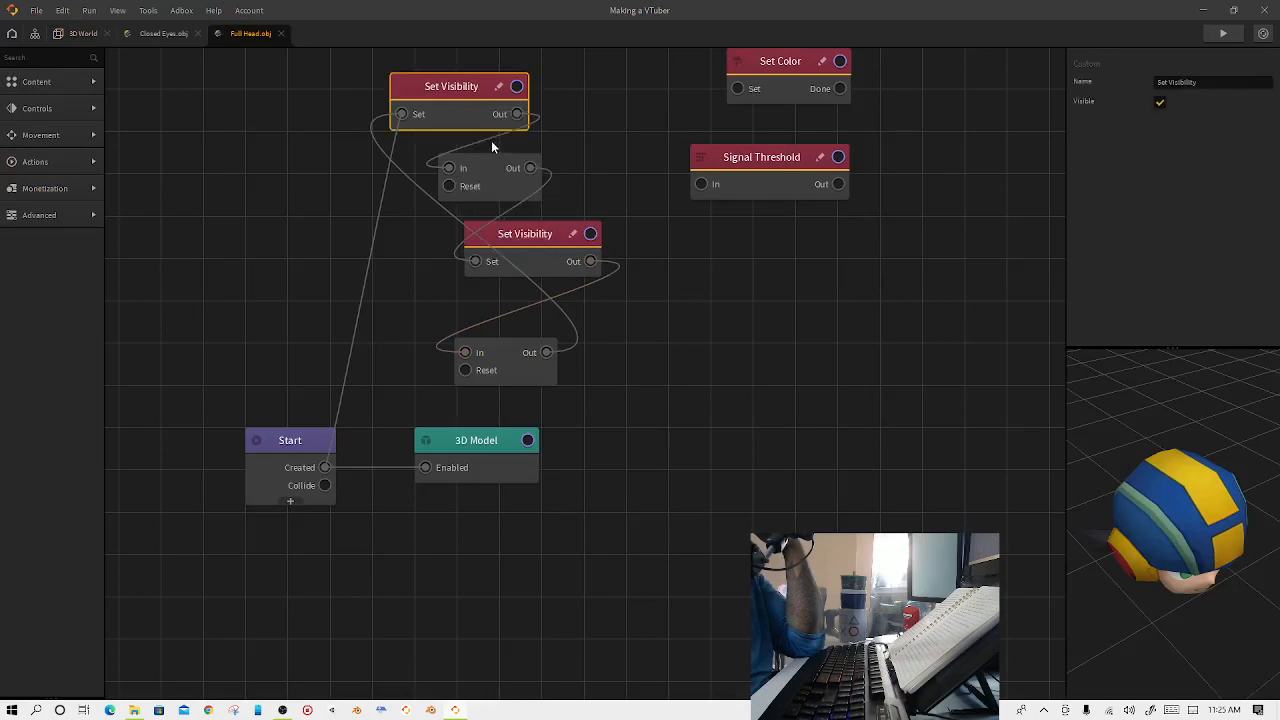
Paste the copied Set Visibility node into the Closed Eyes.obj node map.
{"action": "left_click", "coordinate": [80, 34]}
{"action": "left_click", "coordinate": [152, 36]}
{"action": "right_click", "coordinate": [442, 258]}
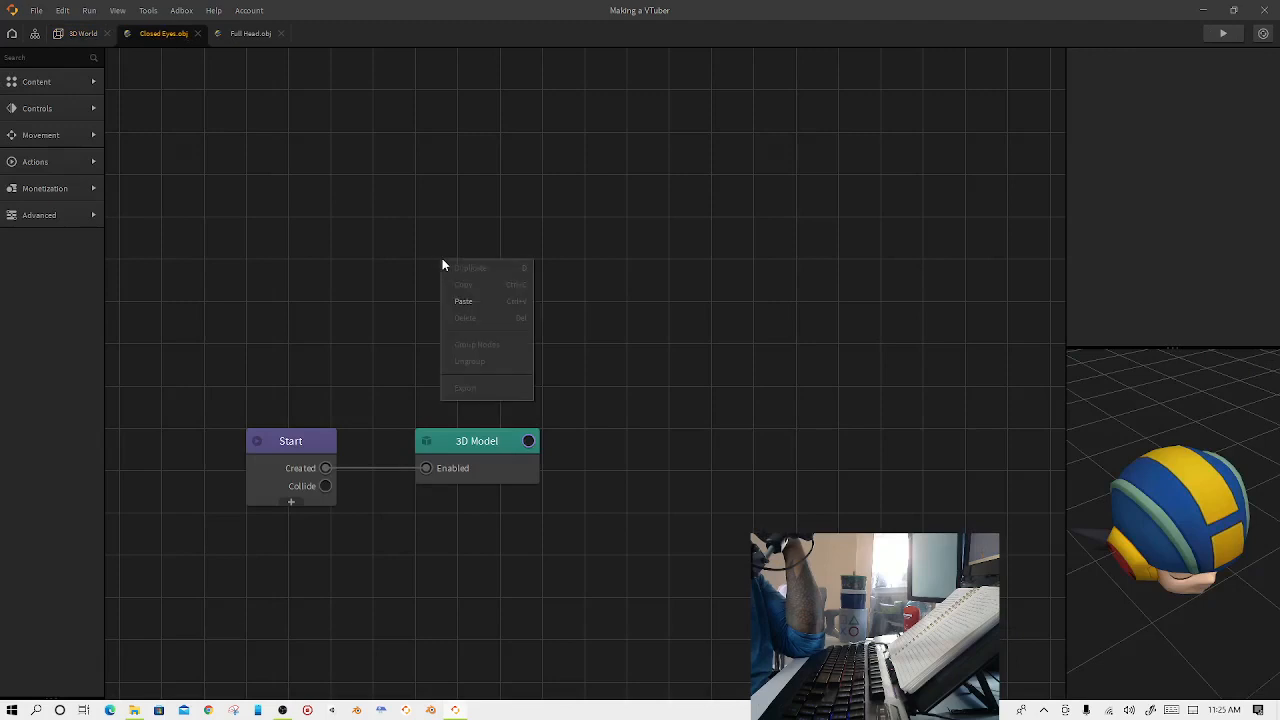
{"action": "left_click", "coordinate": [476, 294]}
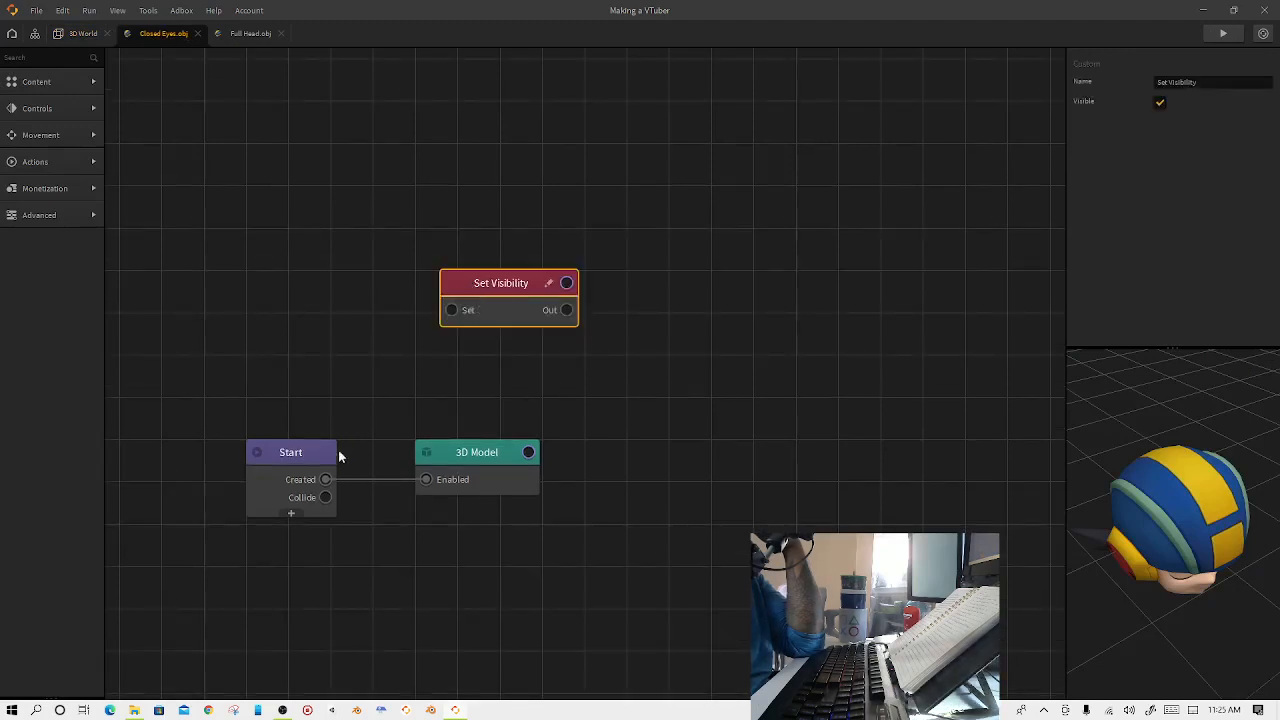
Connect the Start node's Created output to the Set Visibility node's Set input and duplicate the Set Visibility node.
{"action": "left_click_drag", "start_coordinate": [329, 480], "coordinate": [544, 231]}
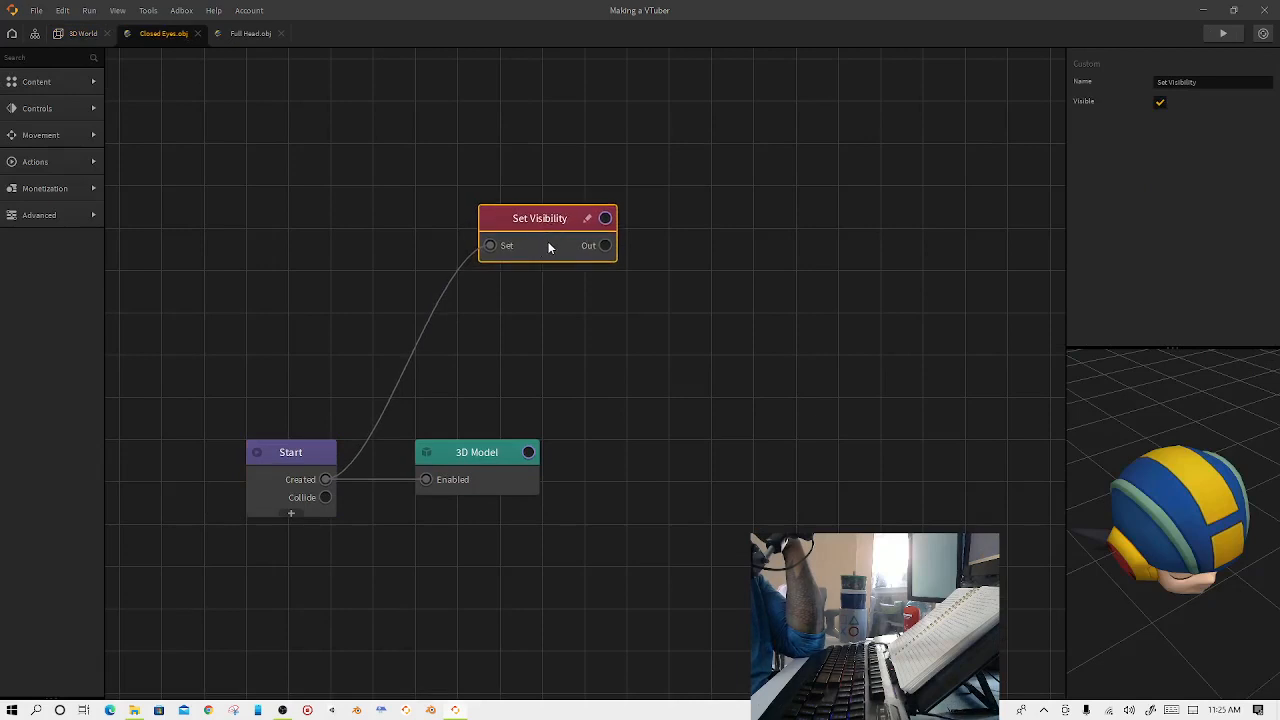
{"action": "key", "text": "ctrl+d"}
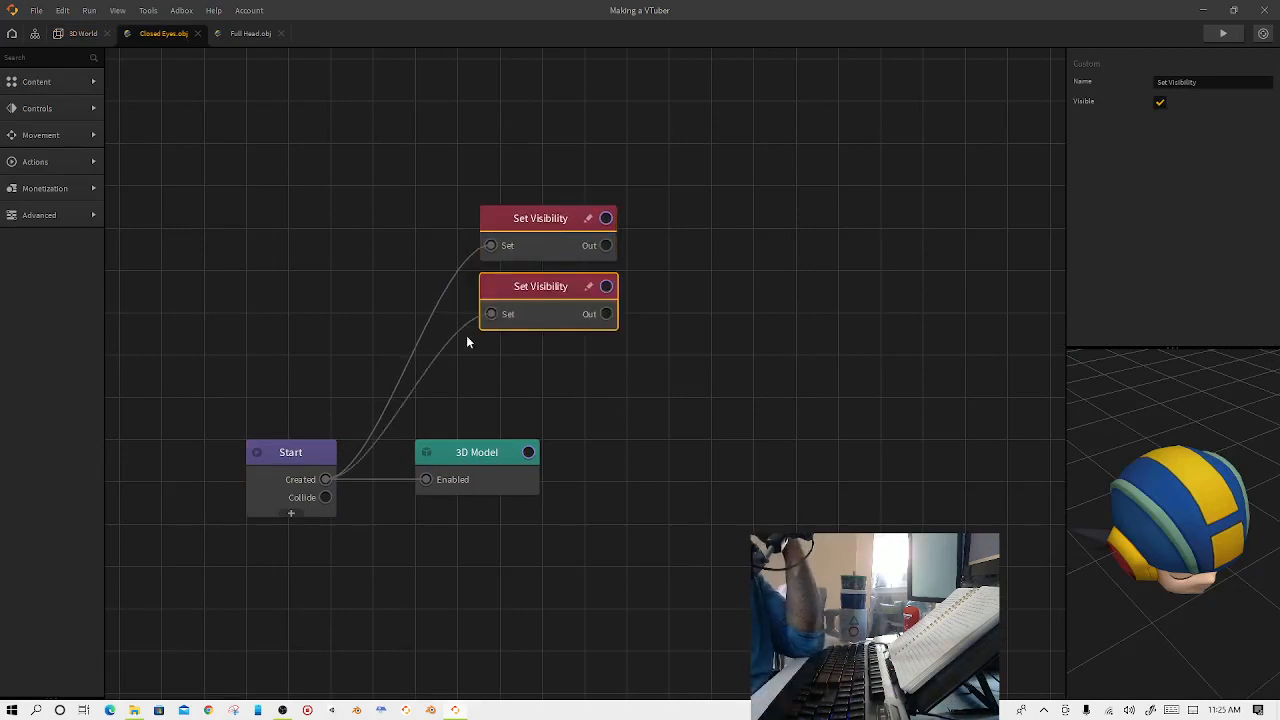
Disconnect the duplicated Set Visibility node, place it to the right of the original and turn off its Visible option.
{"action": "left_click_drag", "start_coordinate": [457, 340], "coordinate": [530, 398]}
{"action": "left_click_drag", "start_coordinate": [562, 290], "coordinate": [757, 247]}
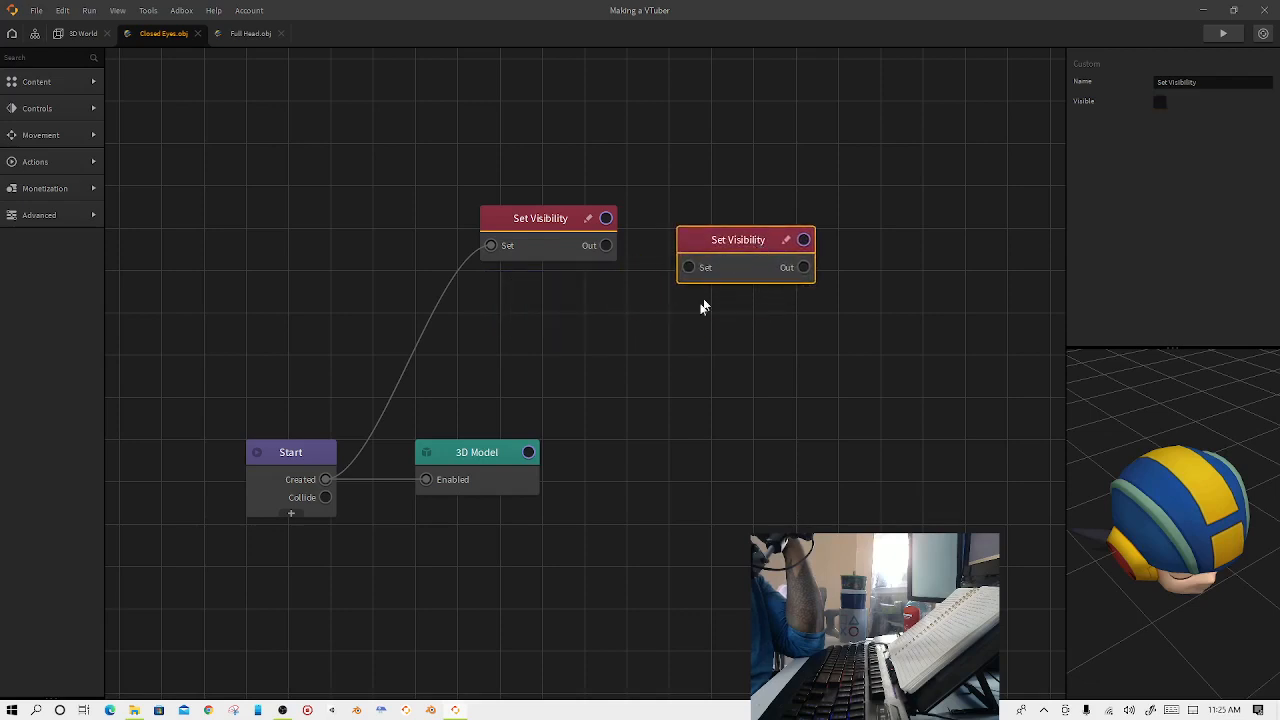
{"action": "scroll", "coordinate": [697, 317], "scroll_direction": "up", "scroll_amount": 2}
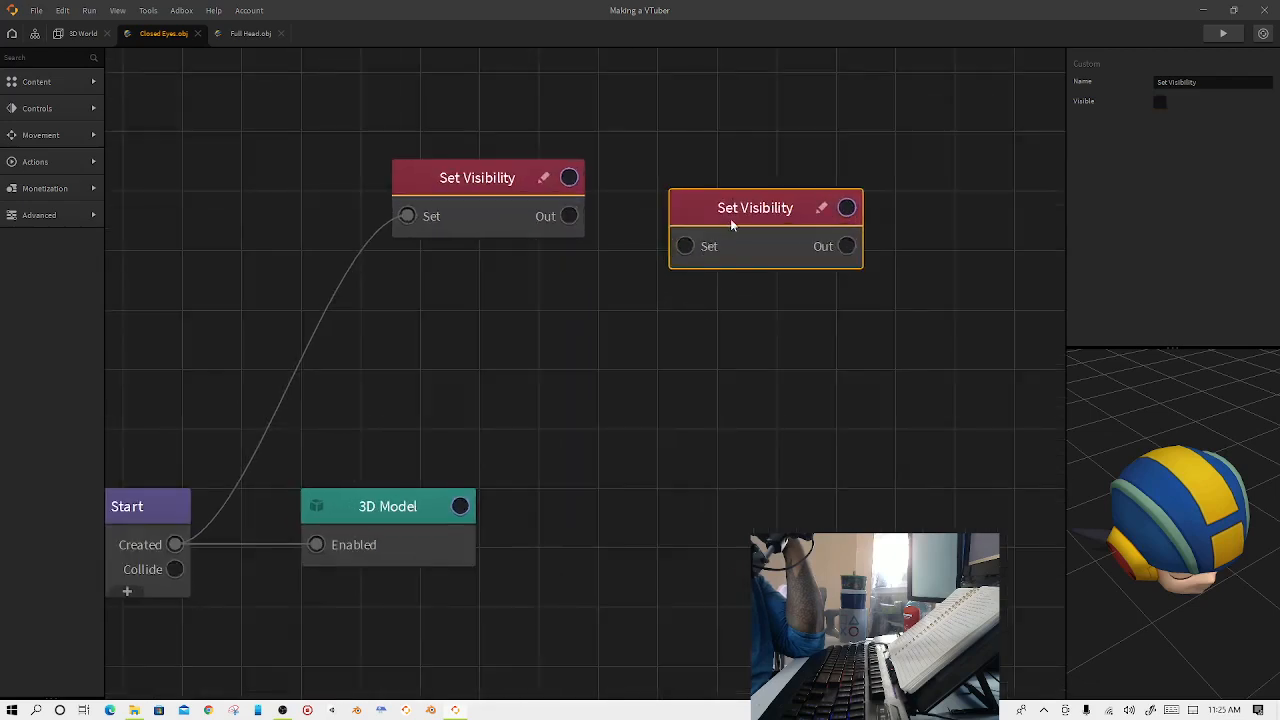
{"action": "left_click_drag", "start_coordinate": [730, 225], "coordinate": [759, 215]}
Add a Delay node to the Closed Eyes.obj node map, just below and between the two Set Visibility nodes.
{"action": "left_click", "coordinate": [30, 57]}
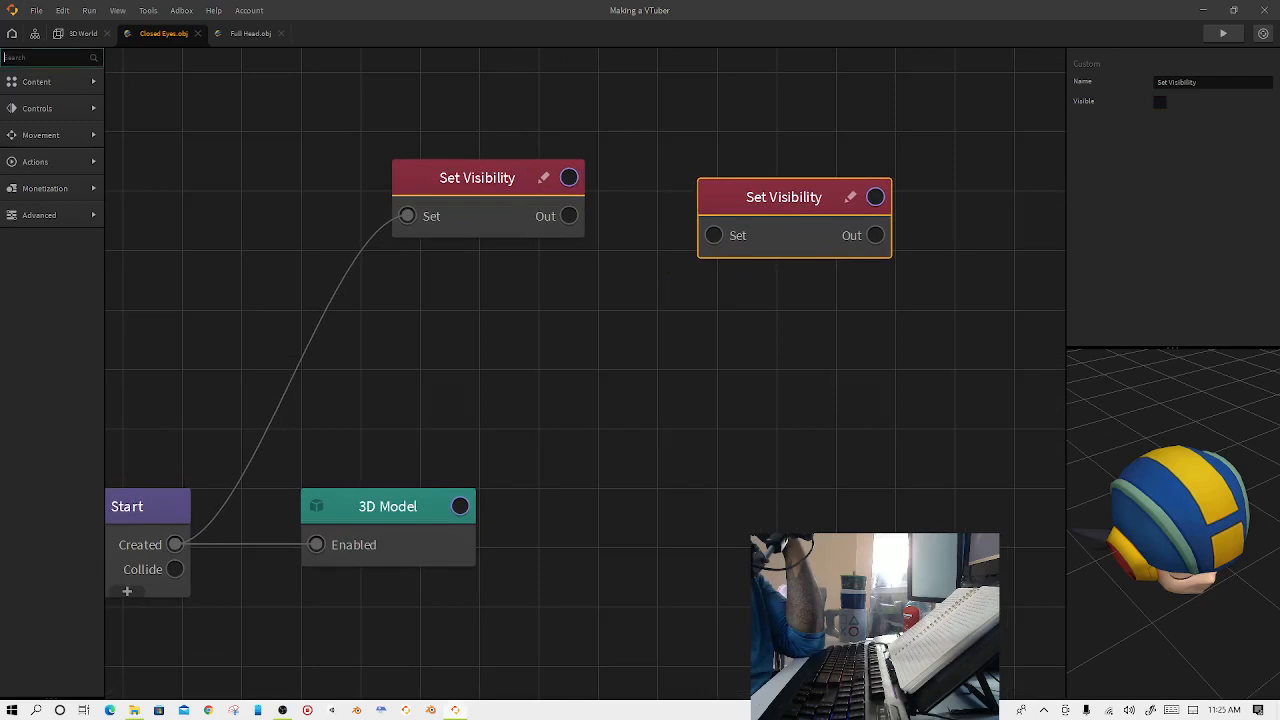
{"action": "type", "text": "de"}
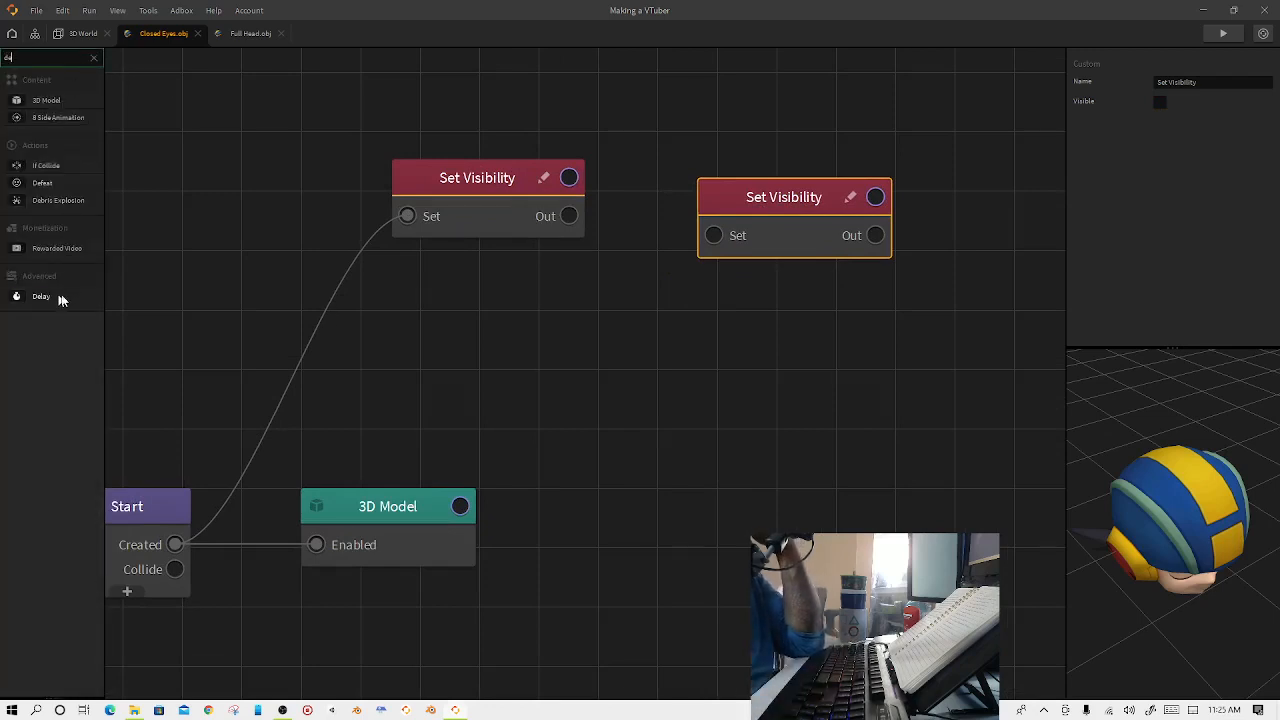
{"action": "left_click_drag", "start_coordinate": [60, 300], "coordinate": [600, 268]}
{"action": "scroll", "coordinate": [617, 278], "scroll_direction": "up", "scroll_amount": 2}
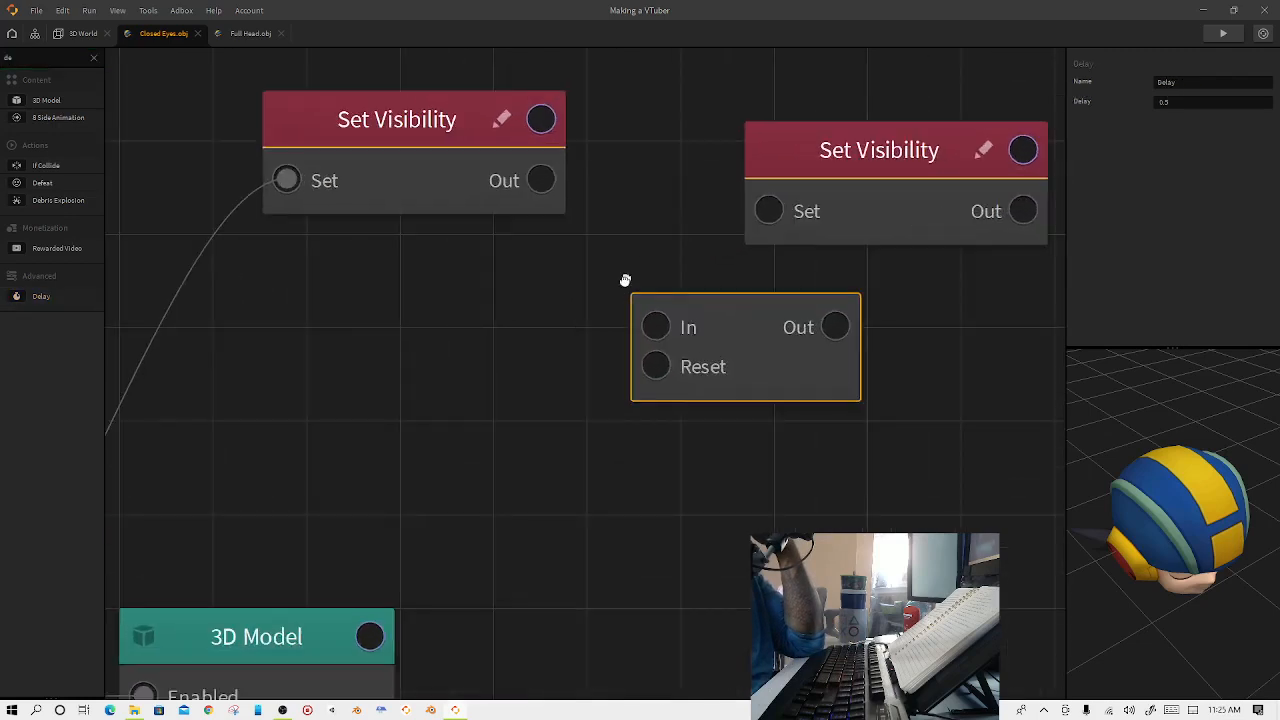
{"action": "middle_click_drag", "start_coordinate": [625, 279], "coordinate": [600, 347]}
{"action": "left_click_drag", "start_coordinate": [686, 377], "coordinate": [634, 366]}
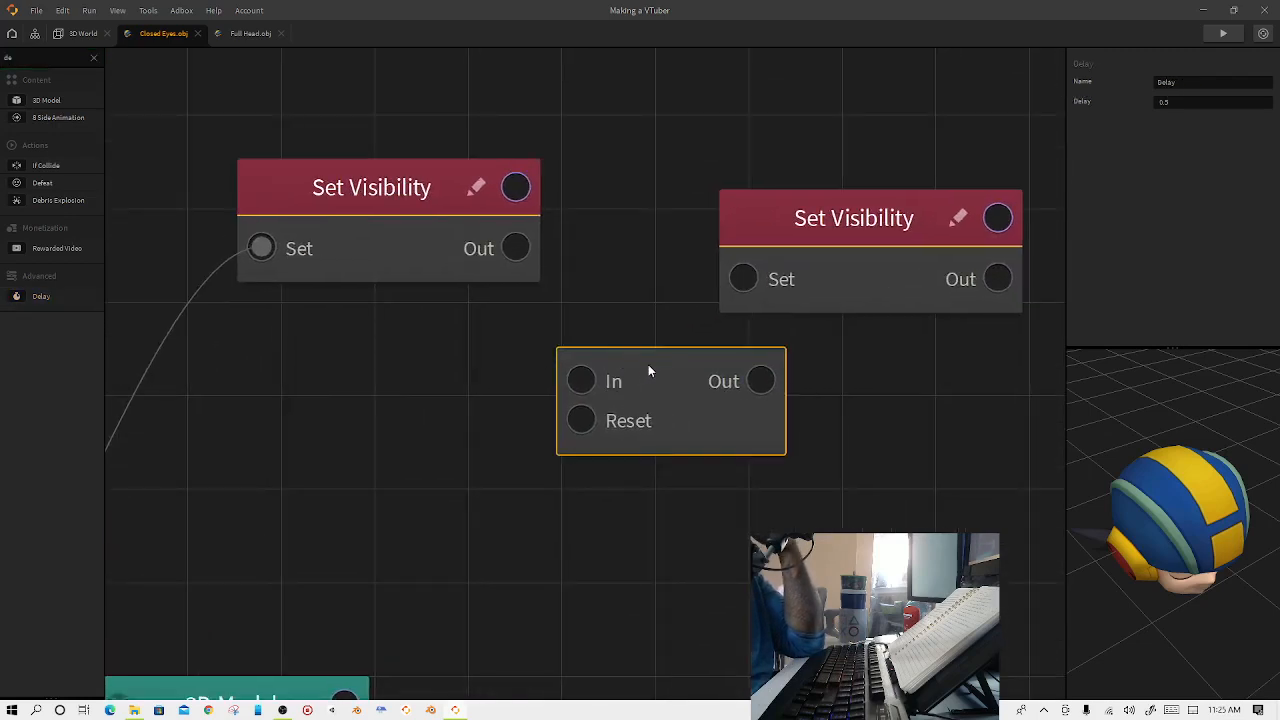
Connect the first Set Visibility's Out to the Delay's In, and the Delay's Out to the second Set Visibility's Set.
{"action": "left_click", "coordinate": [399, 199]}
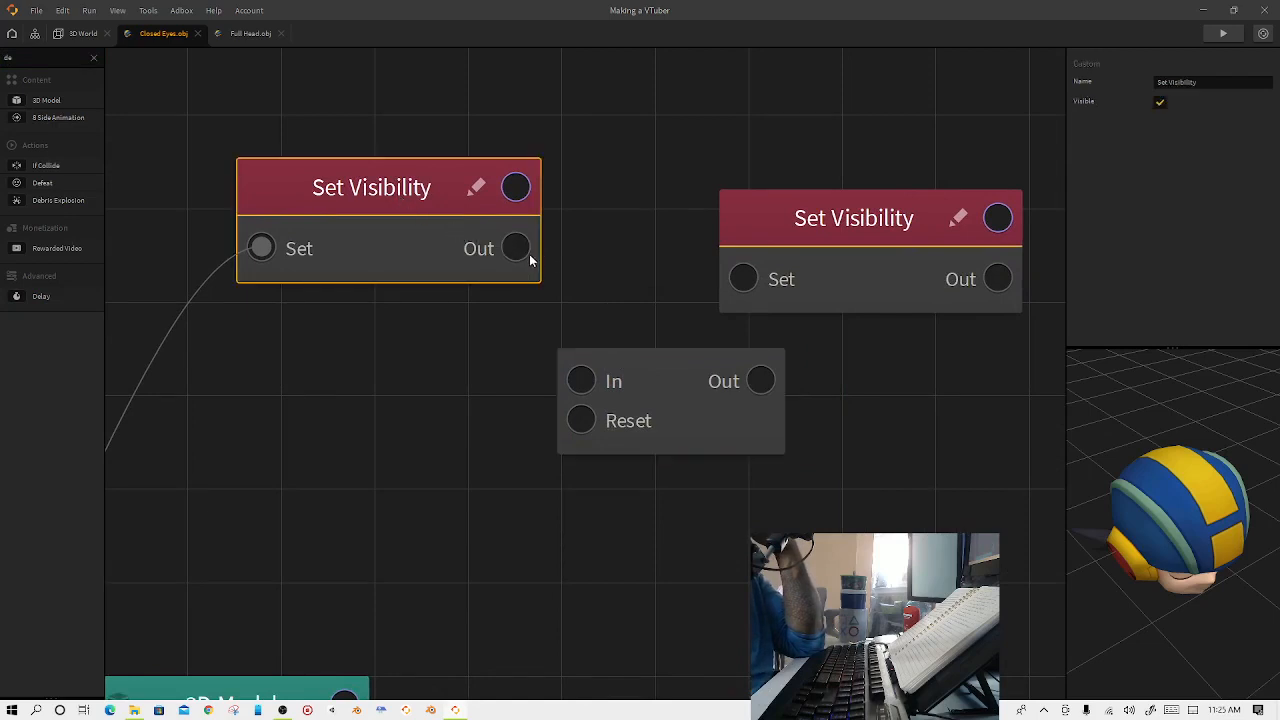
{"action": "left_click_drag", "start_coordinate": [516, 249], "coordinate": [581, 384]}
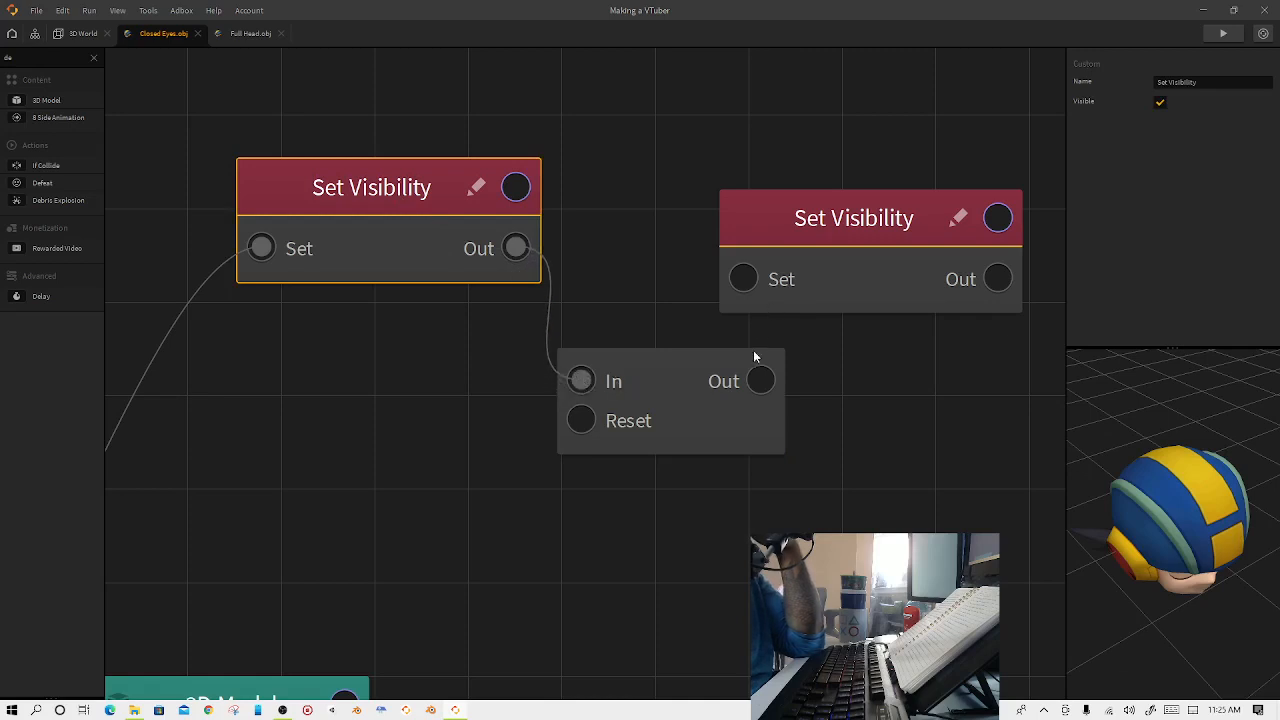
{"action": "left_click_drag", "start_coordinate": [911, 394], "coordinate": [760, 391]}
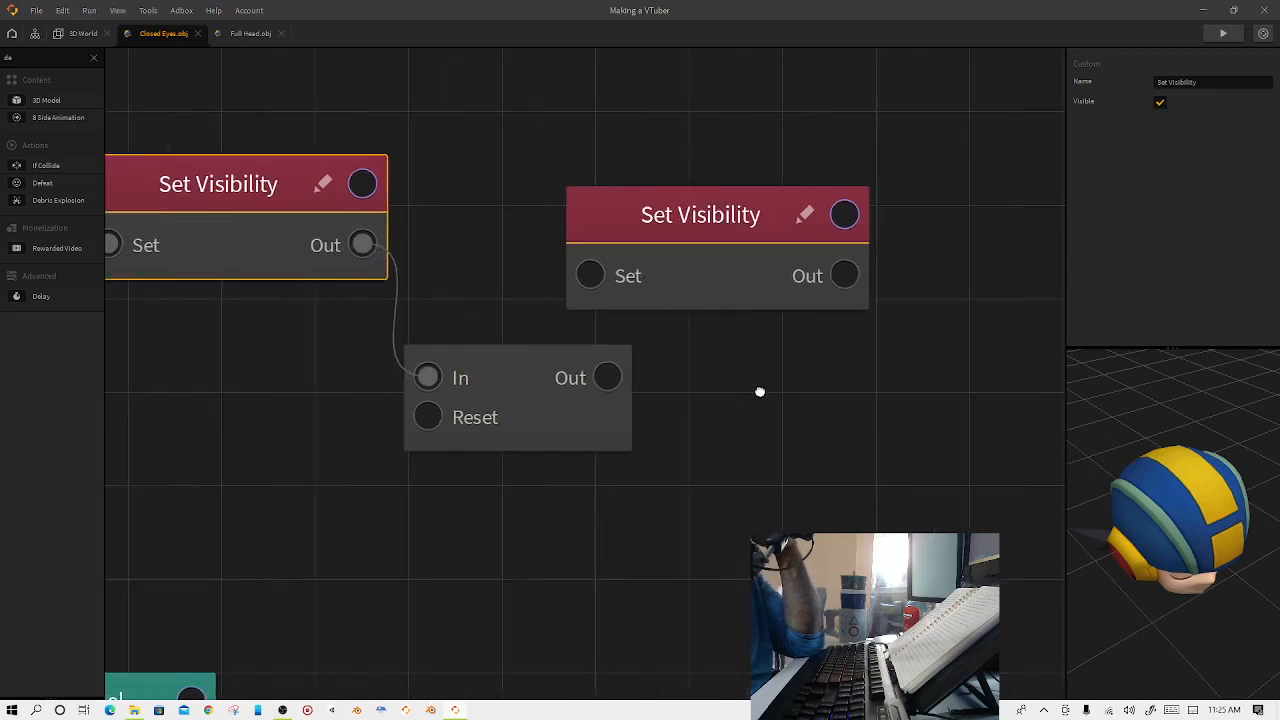
{"action": "left_click", "coordinate": [772, 243]}
{"action": "left_click_drag", "start_coordinate": [772, 243], "coordinate": [863, 227]}
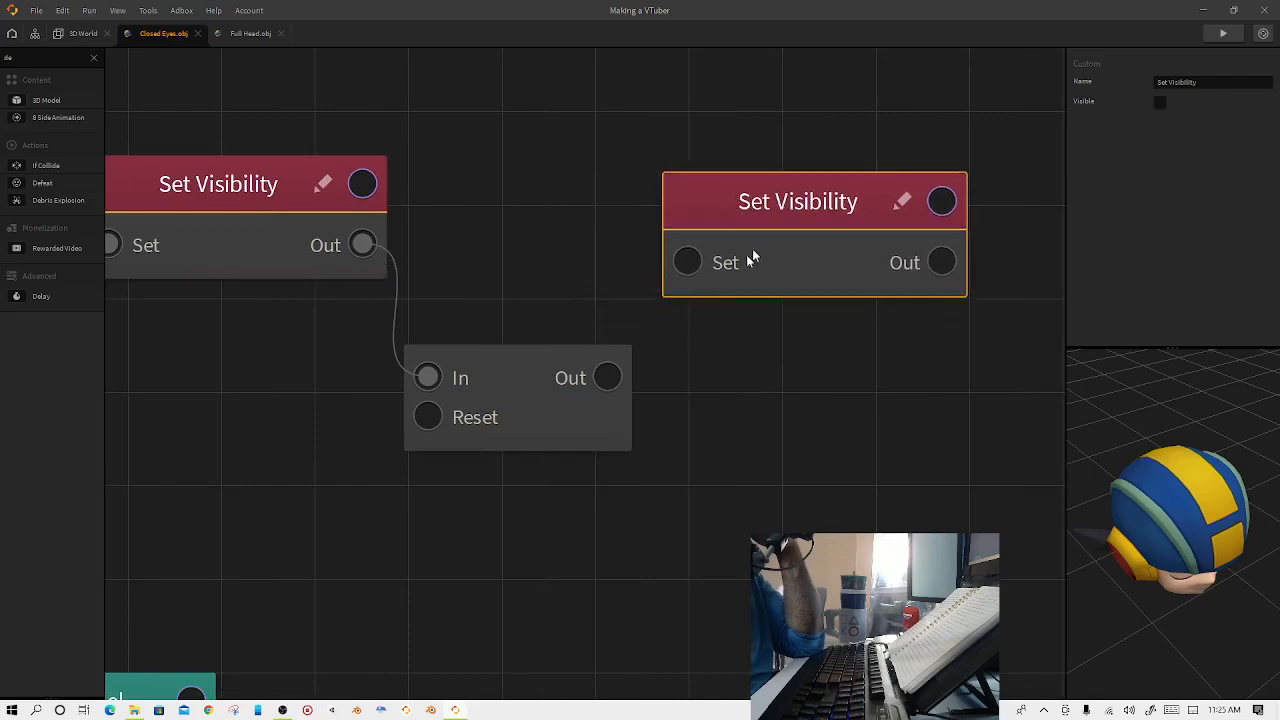
{"action": "left_click_drag", "start_coordinate": [608, 378], "coordinate": [686, 263]}
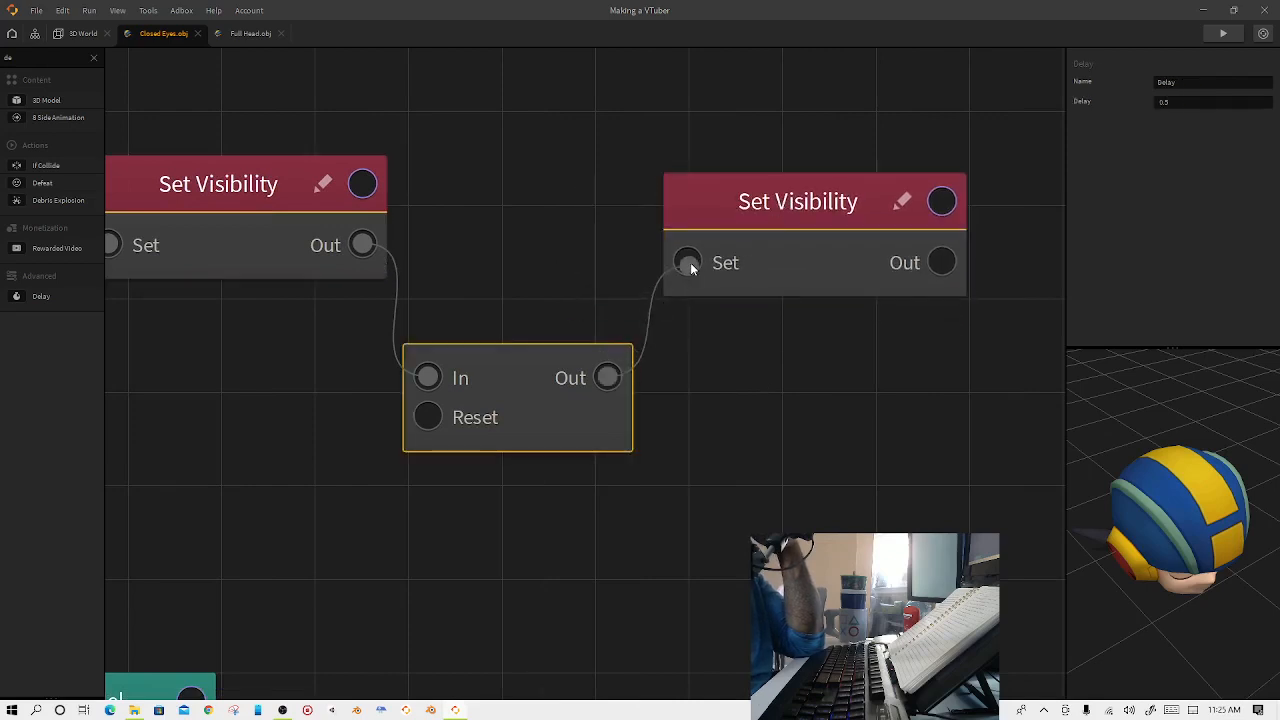
{"action": "left_click_drag", "start_coordinate": [713, 365], "coordinate": [567, 383]}
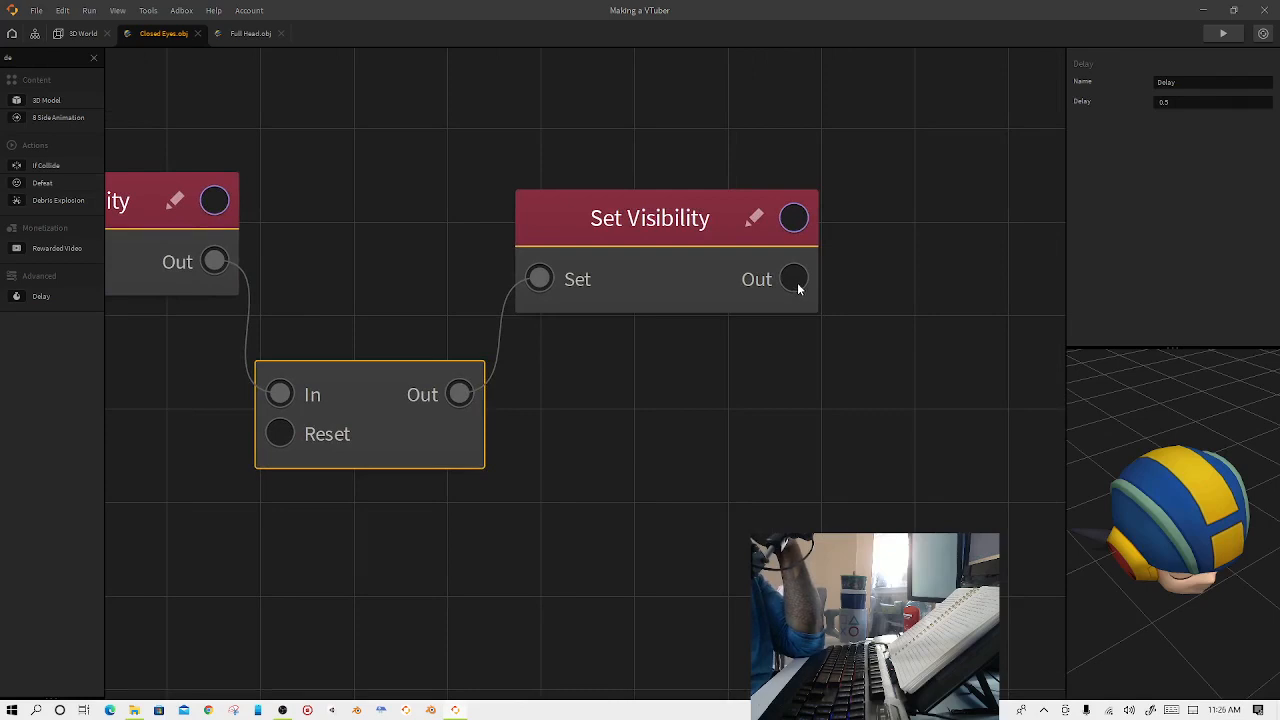
Duplicate the Delay node, detach the copy to the right of the second Set Visibility, and connect that node's Out to its In.
{"action": "scroll", "coordinate": [797, 282], "scroll_direction": "down", "scroll_amount": 5}
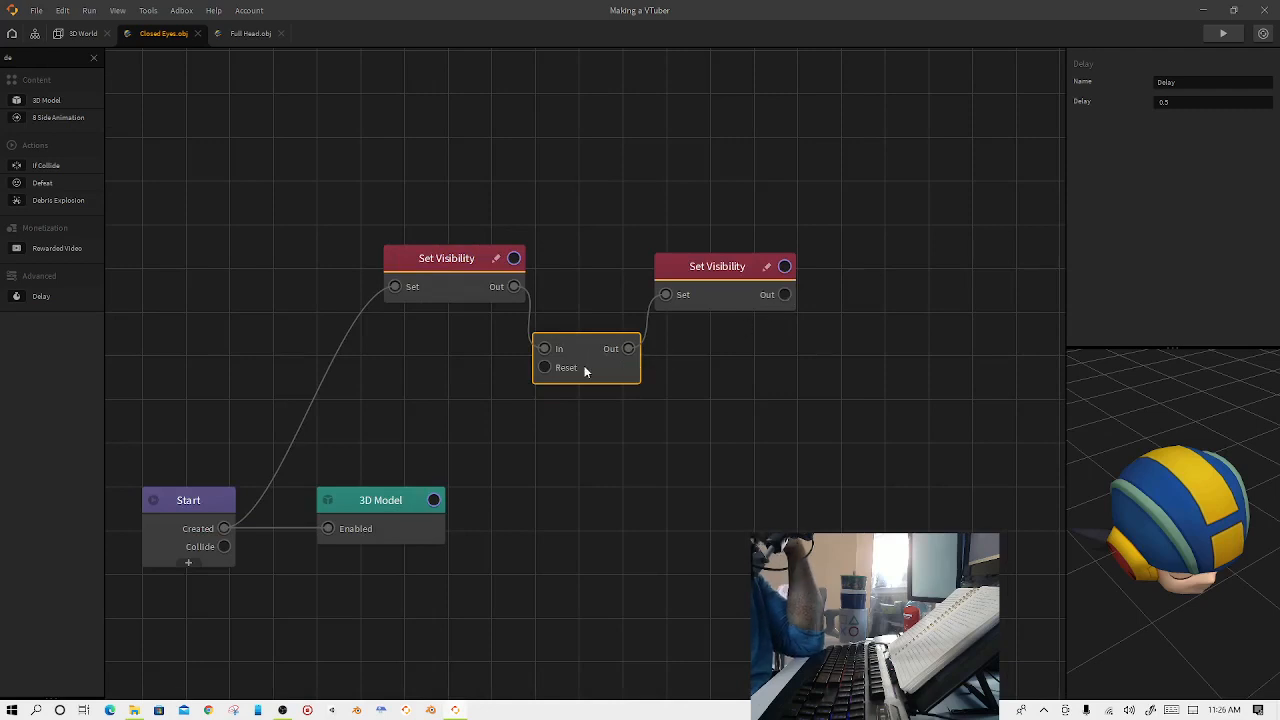
{"action": "key", "text": "ctrl+d"}
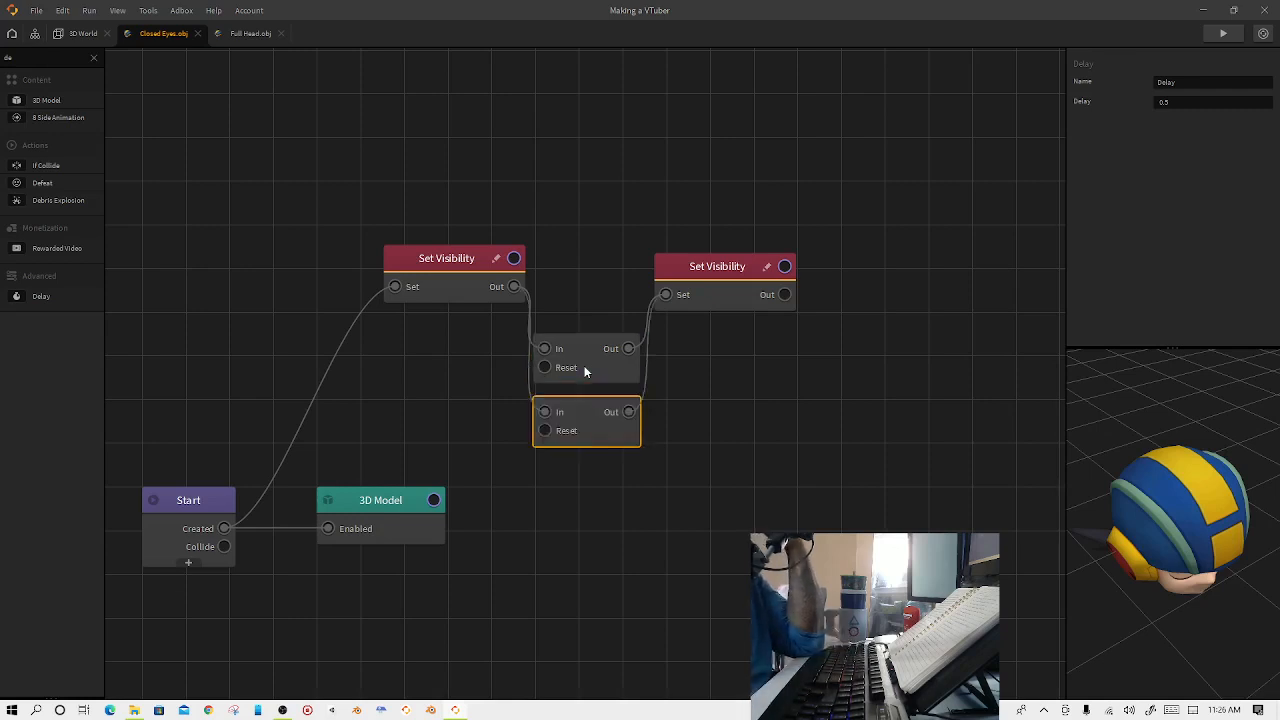
{"action": "left_click_drag", "start_coordinate": [590, 405], "coordinate": [557, 456]}
{"action": "left_click_drag", "start_coordinate": [676, 428], "coordinate": [850, 410]}
{"action": "left_click_drag", "start_coordinate": [604, 472], "coordinate": [884, 337]}
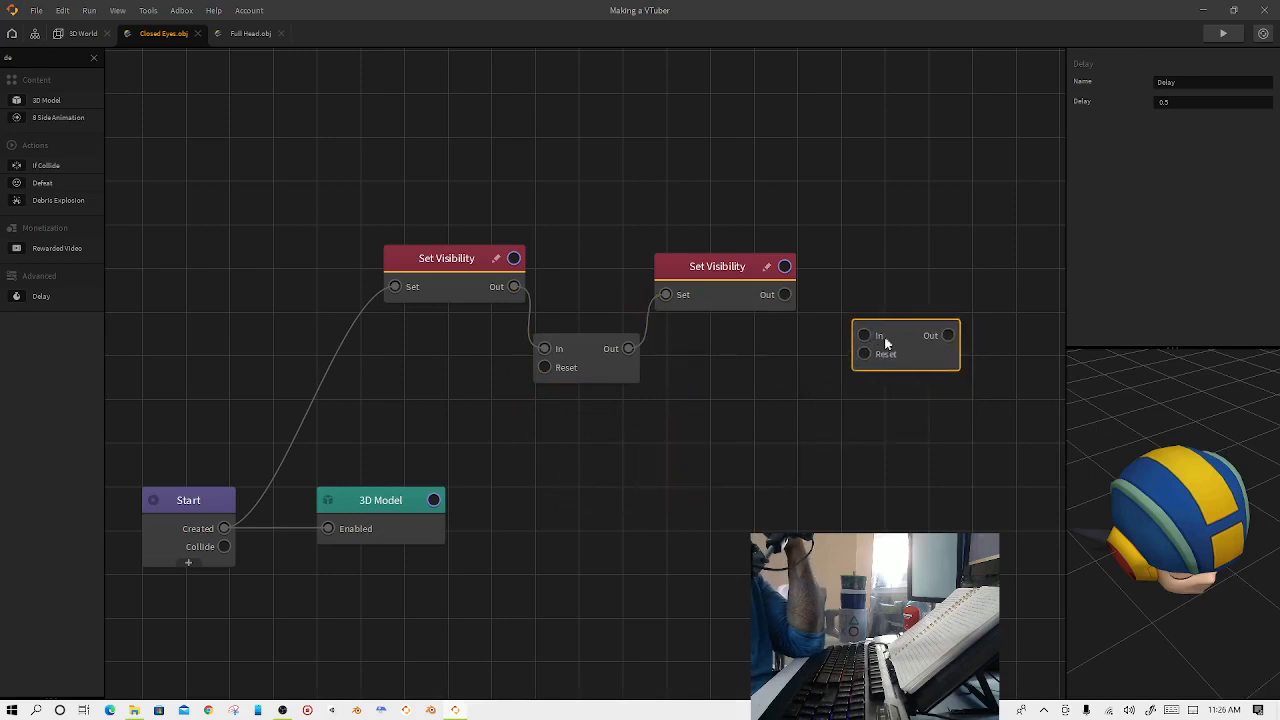
{"action": "left_click_drag", "start_coordinate": [784, 295], "coordinate": [862, 335]}
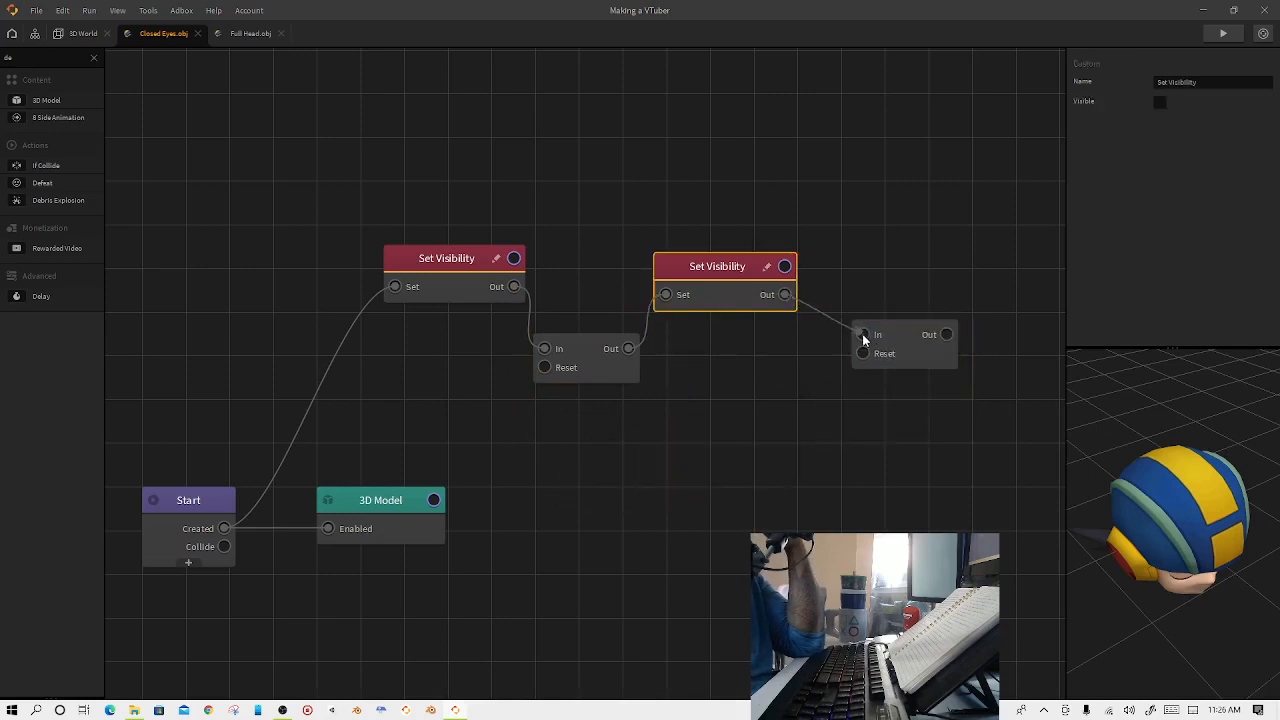
Set the second Delay to 0.05 and connect its Out to the first Set Visibility node's Set input.
{"action": "left_click", "coordinate": [903, 322]}
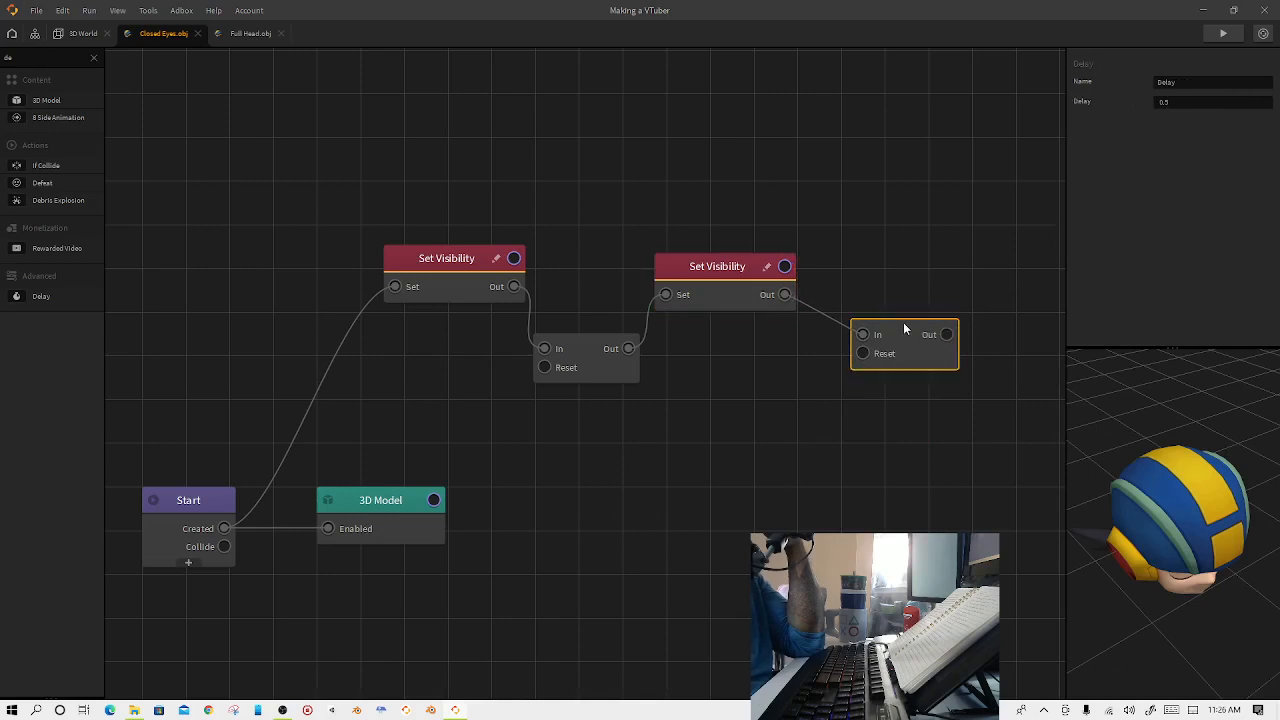
{"action": "left_click", "coordinate": [1190, 102]}
{"action": "type", "text": "0."}
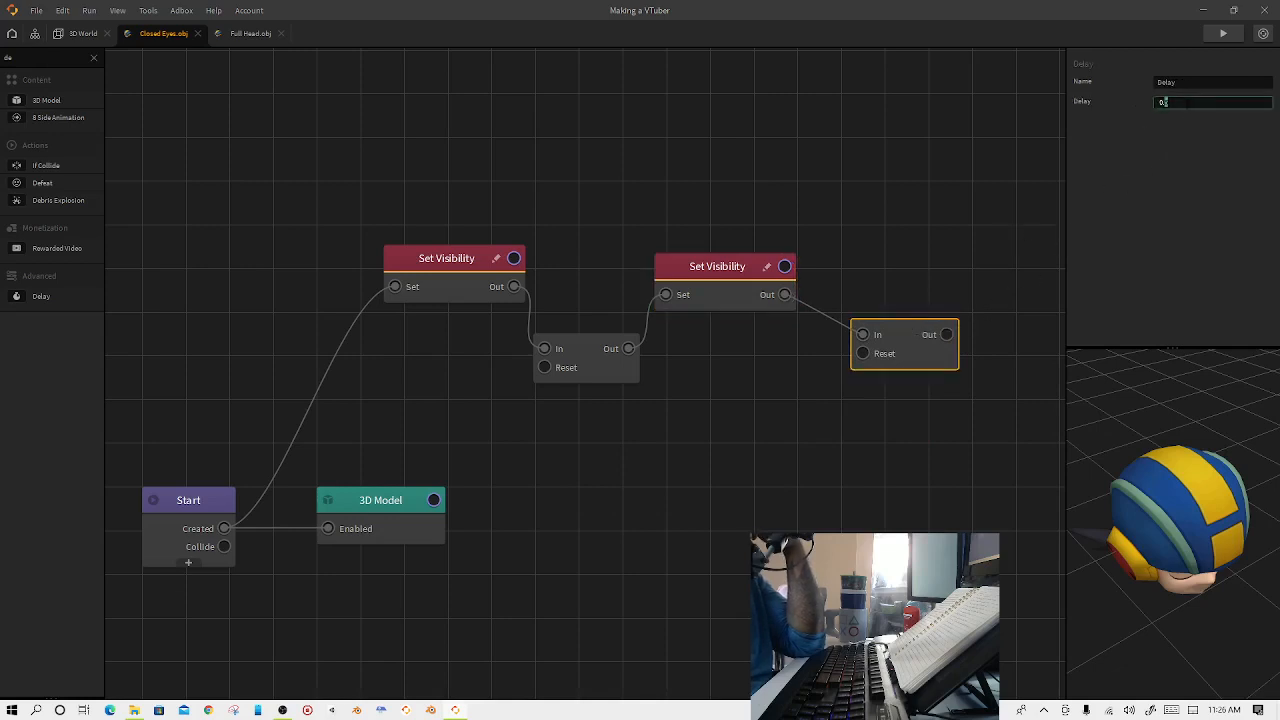
{"action": "type", "text": "50"}
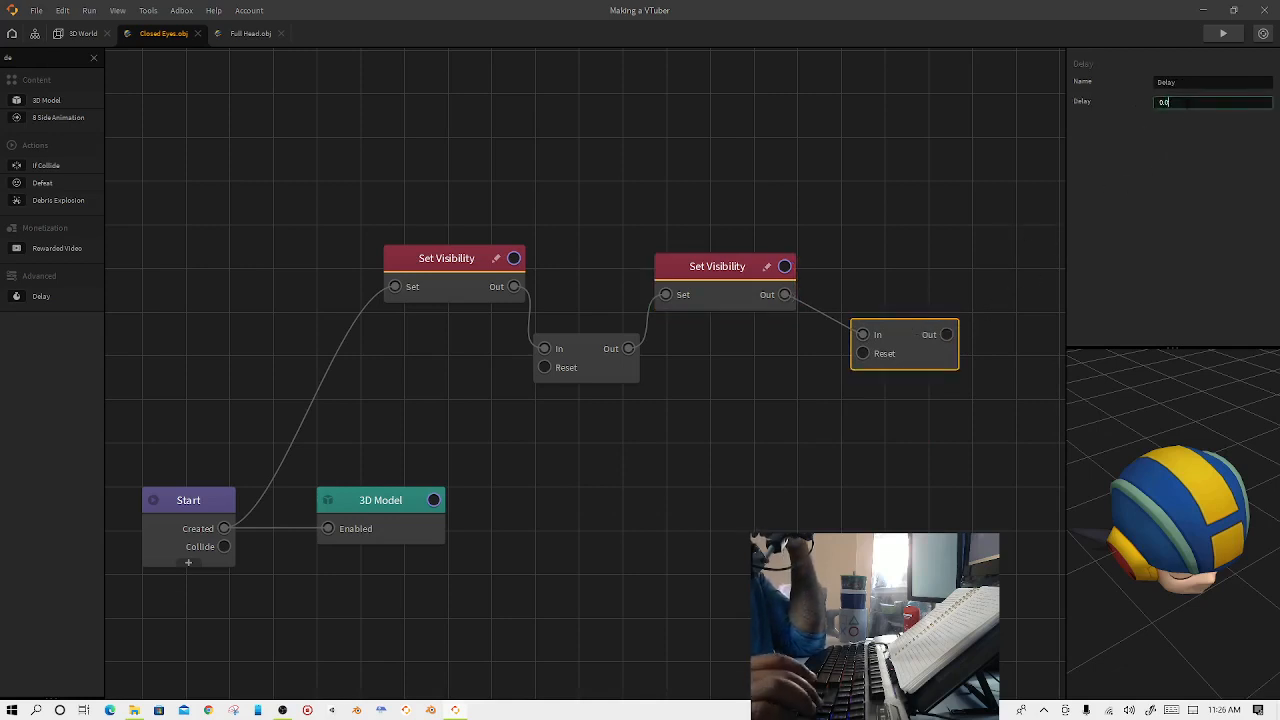
{"action": "type", "text": "5"}
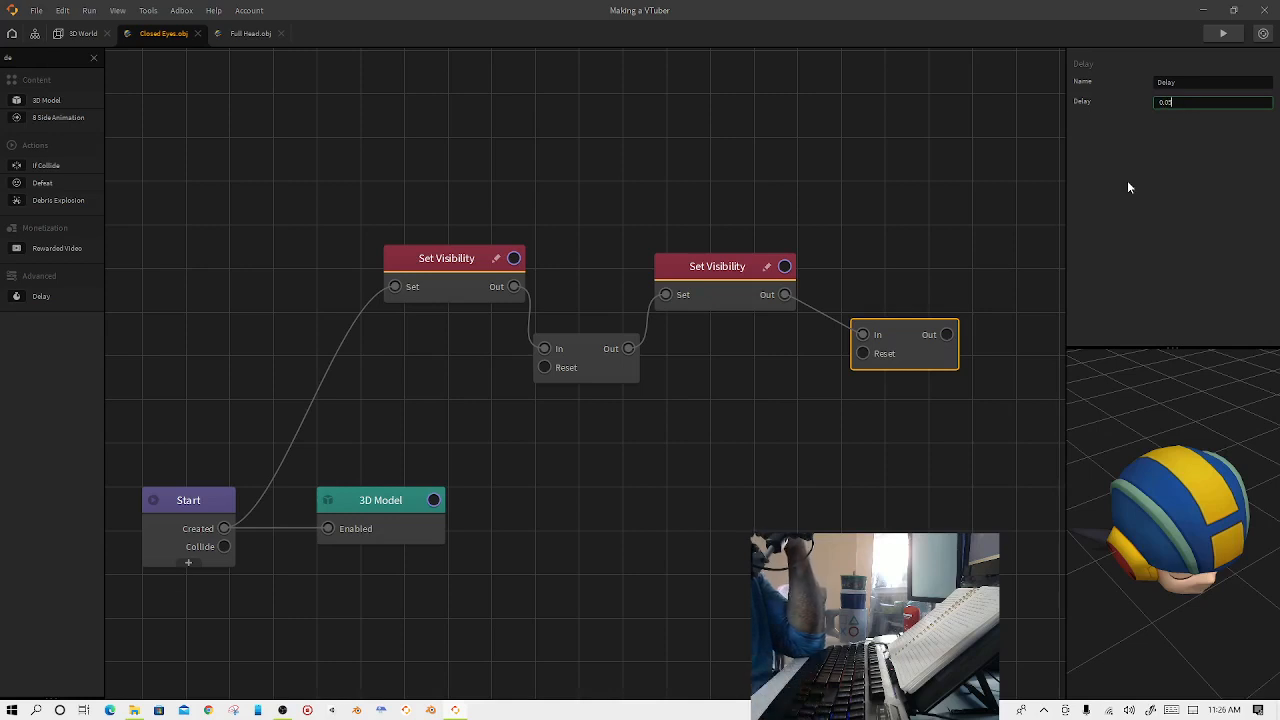
{"action": "key", "text": "Return"}
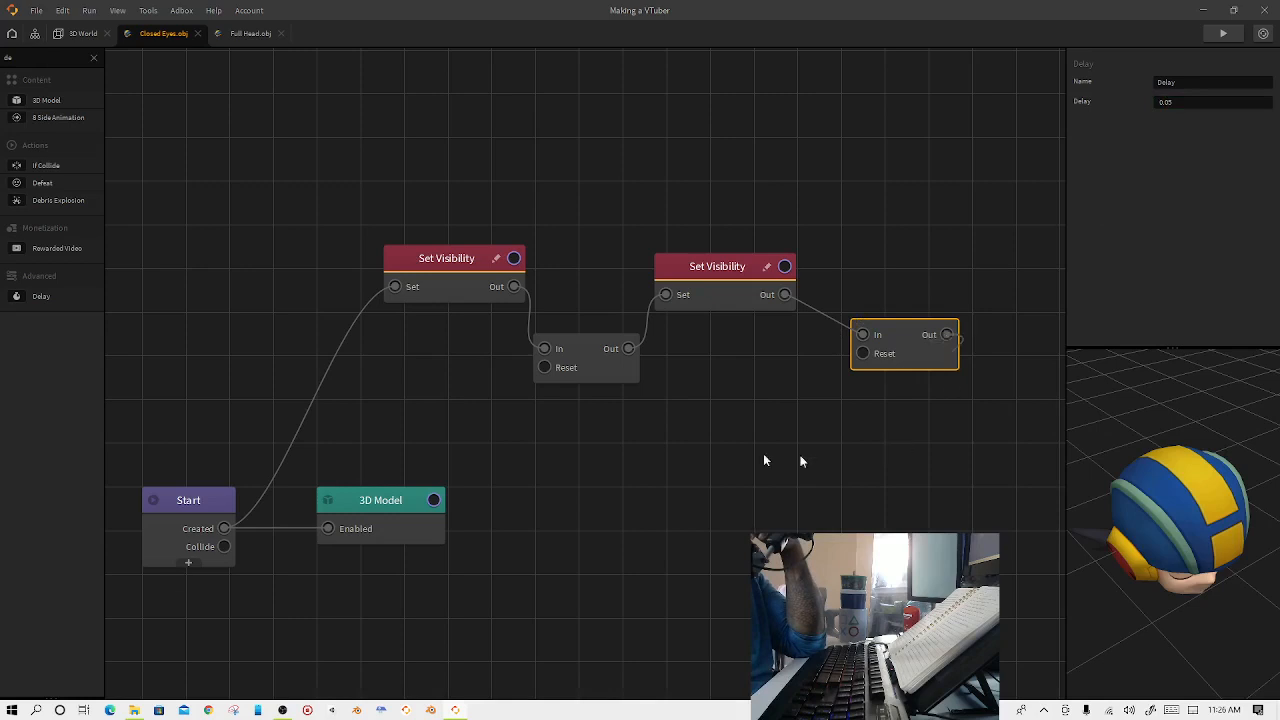
{"action": "left_click_drag", "start_coordinate": [947, 337], "coordinate": [395, 288]}
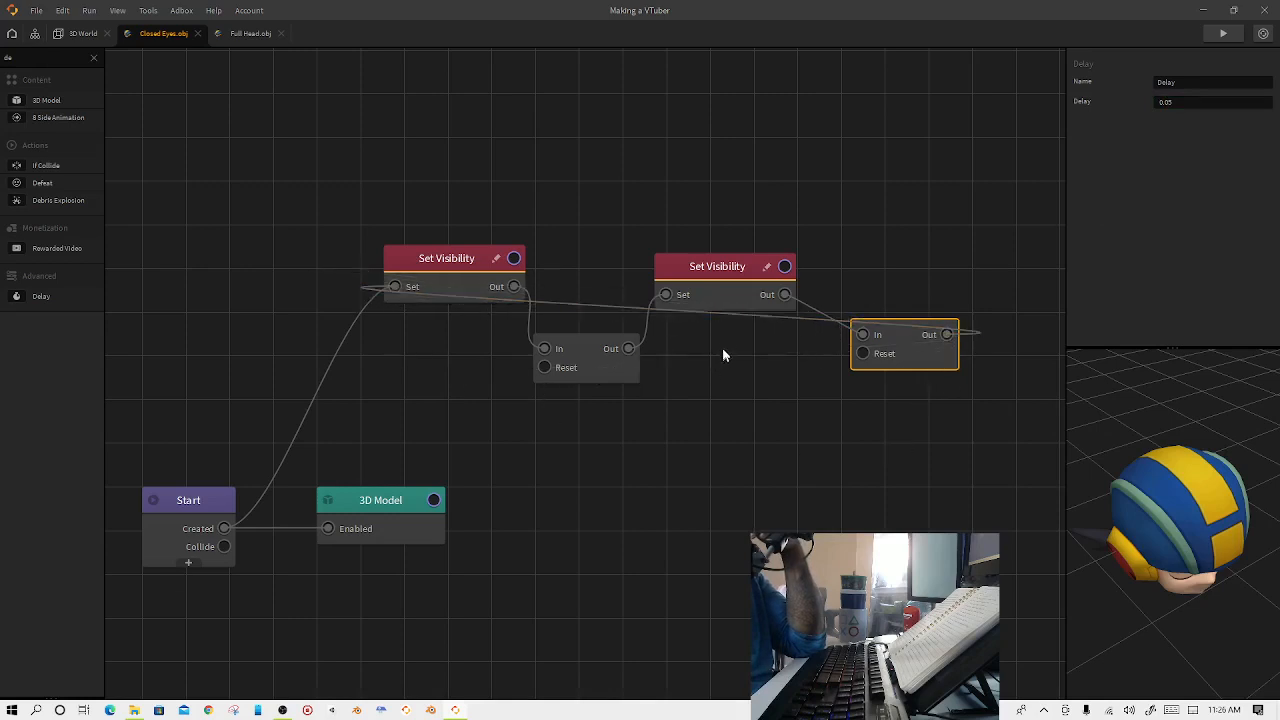
Preview the game and swap the Visible options, turning it off on the first Set Visibility node and on for the second.
{"action": "left_click", "coordinate": [1222, 33]}
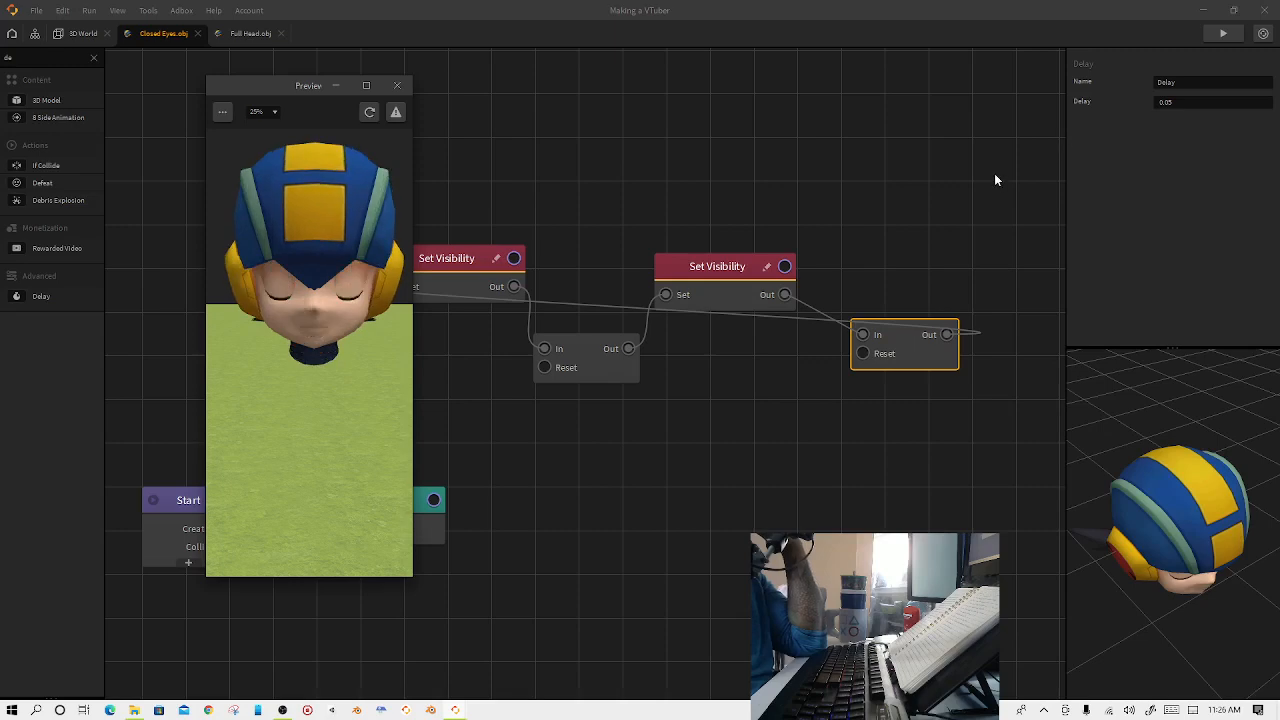
{"action": "left_click", "coordinate": [460, 275]}
{"action": "left_click", "coordinate": [1158, 104]}
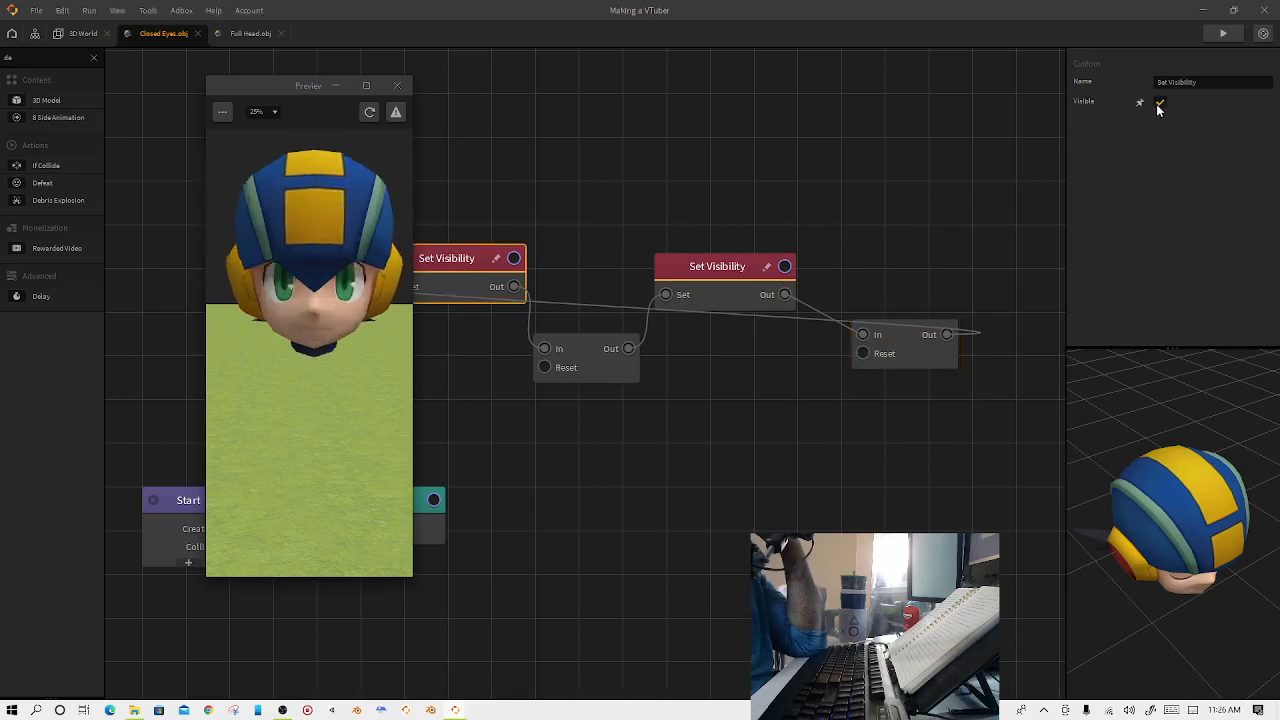
{"action": "left_click", "coordinate": [723, 283]}
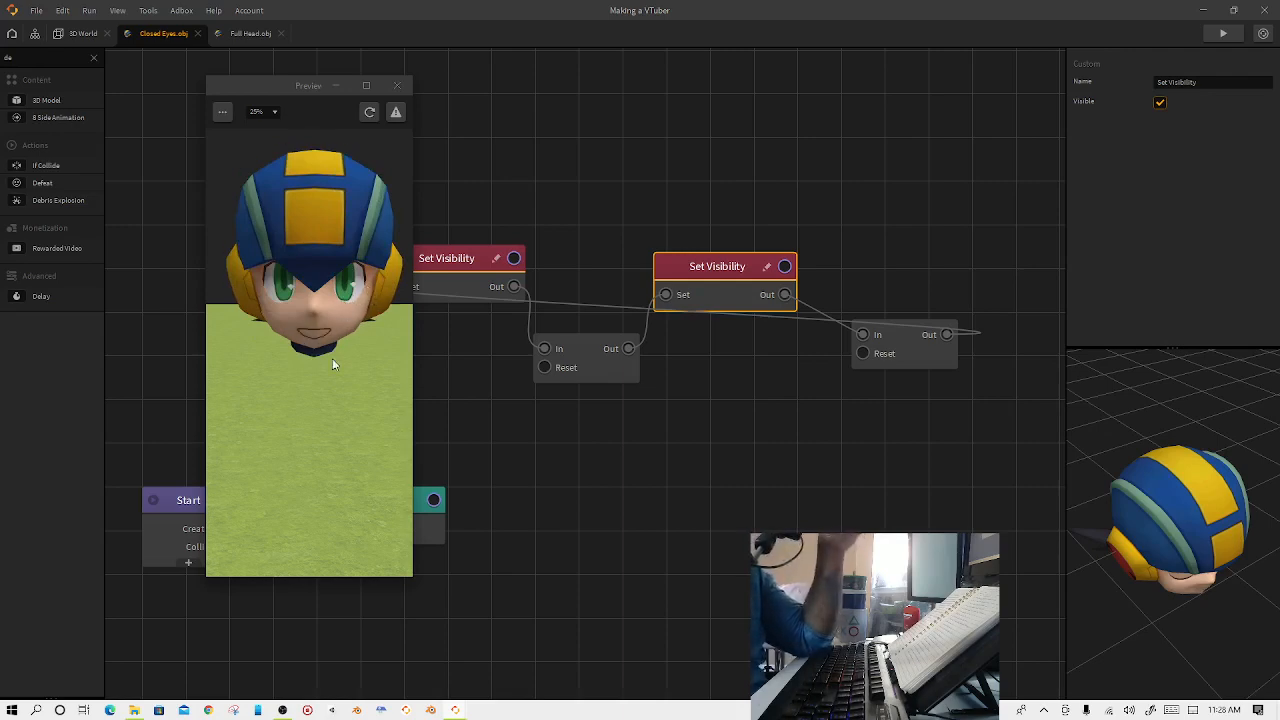
Return to the 3D World scene and close the game preview.
{"action": "left_click_drag", "start_coordinate": [293, 86], "coordinate": [612, 107]}
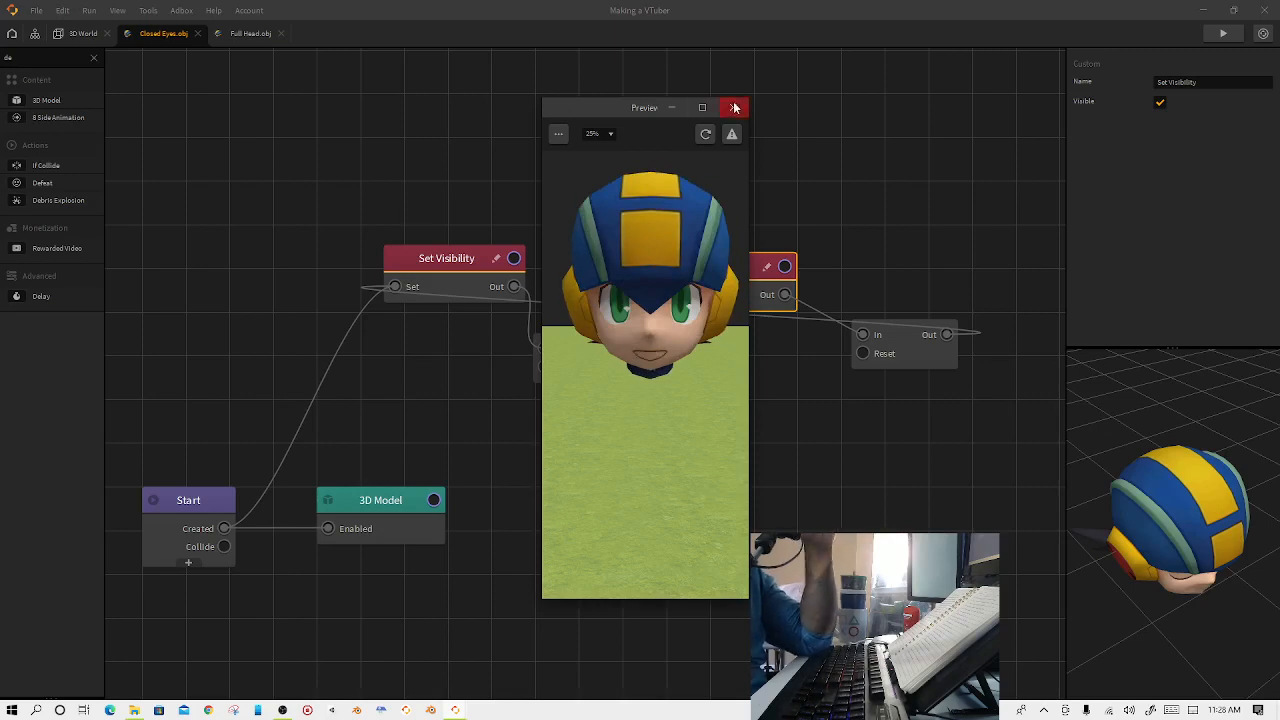
{"action": "left_click", "coordinate": [73, 36]}
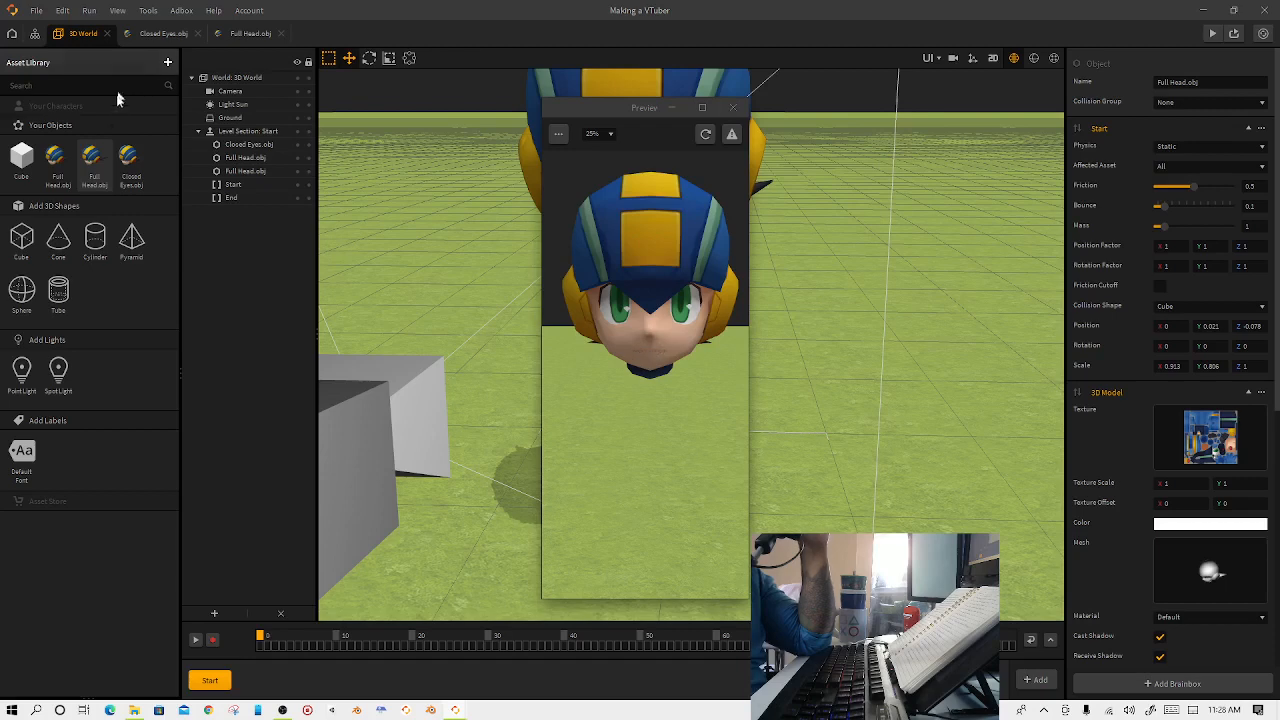
{"action": "left_click", "coordinate": [729, 111]}
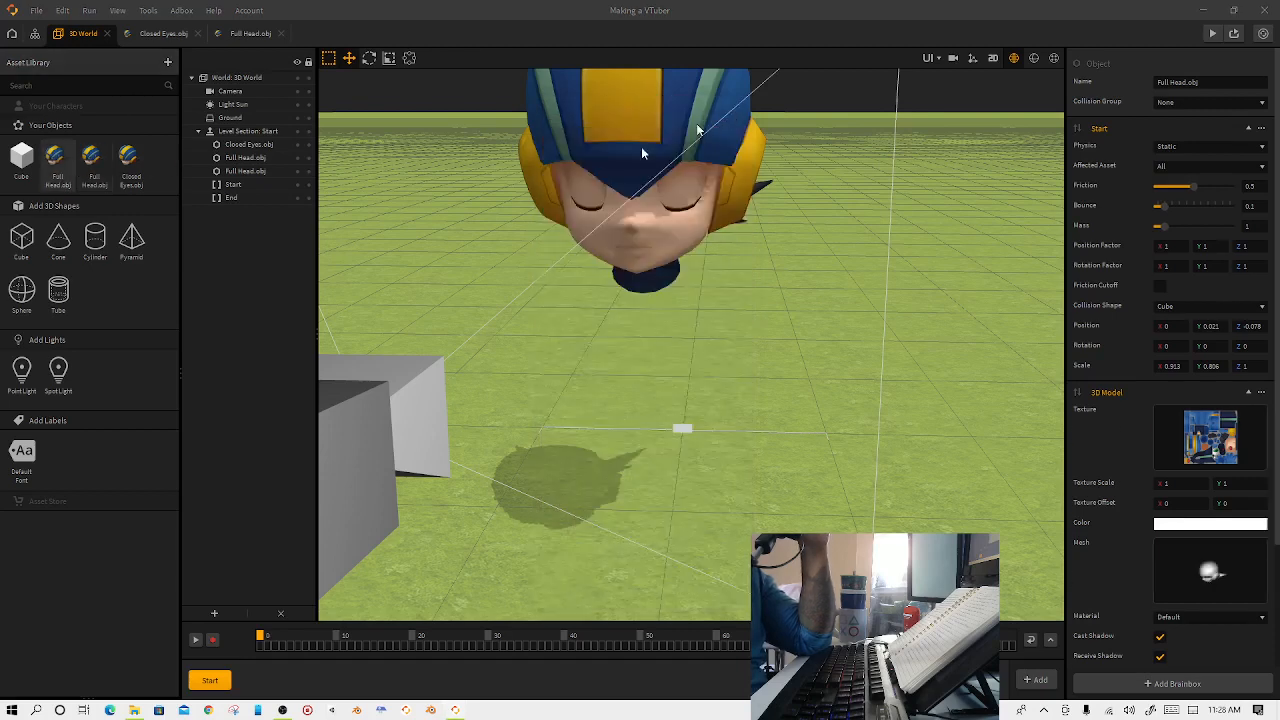
Open the Full Head.obj node map and add a UI Button node to the left of the Set Visibility nodes.
{"action": "double_click", "coordinate": [86, 159]}
{"action": "scroll", "coordinate": [517, 289], "scroll_direction": "down", "scroll_amount": 4}
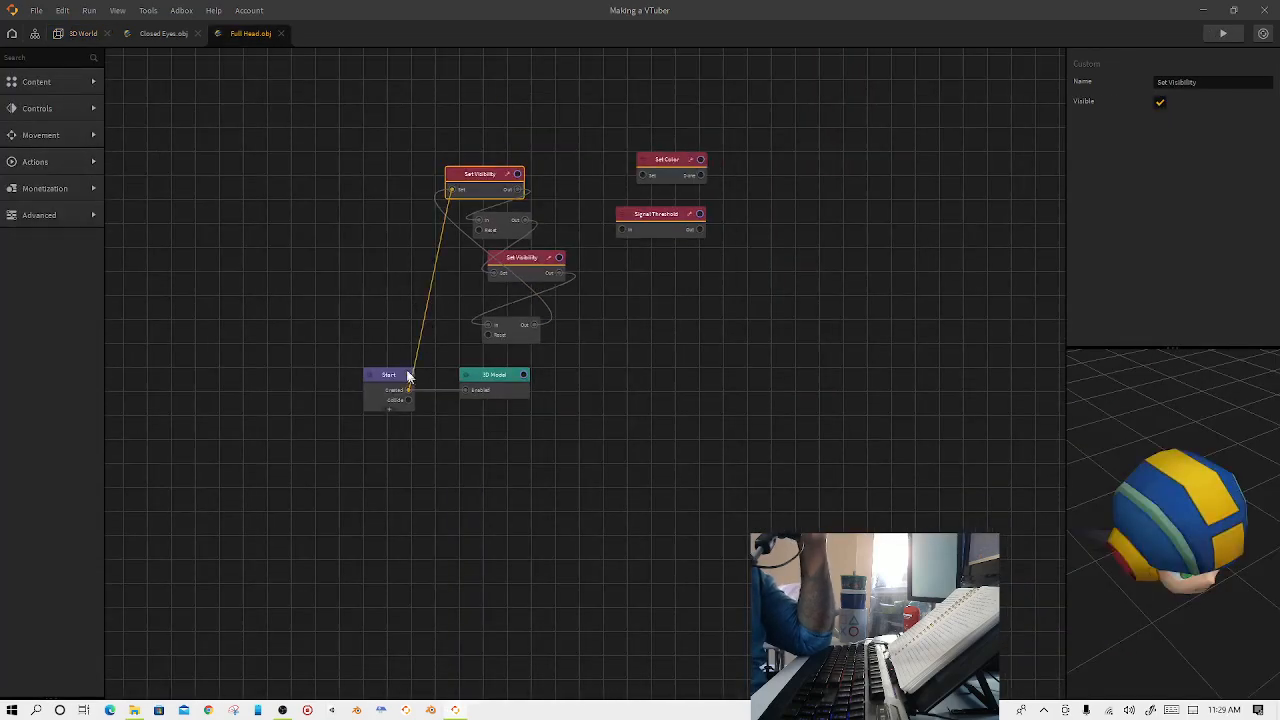
{"action": "left_click", "coordinate": [47, 61]}
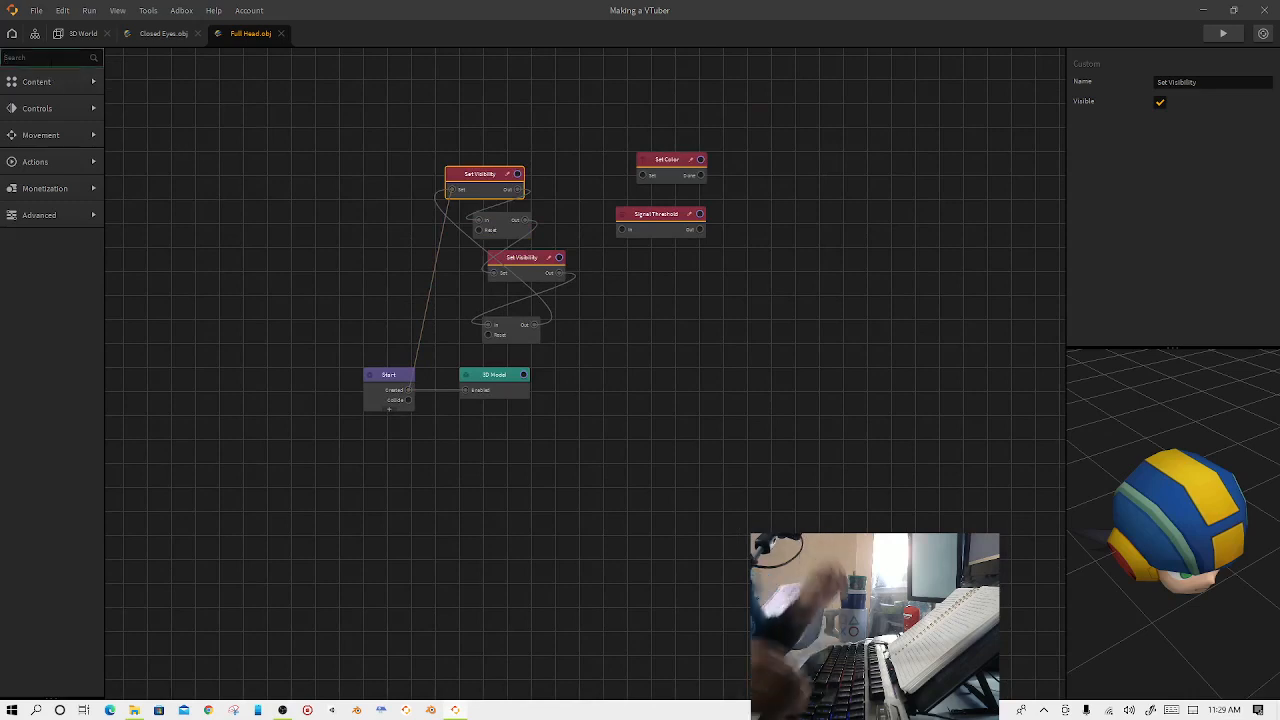
{"action": "type", "text": "ui"}
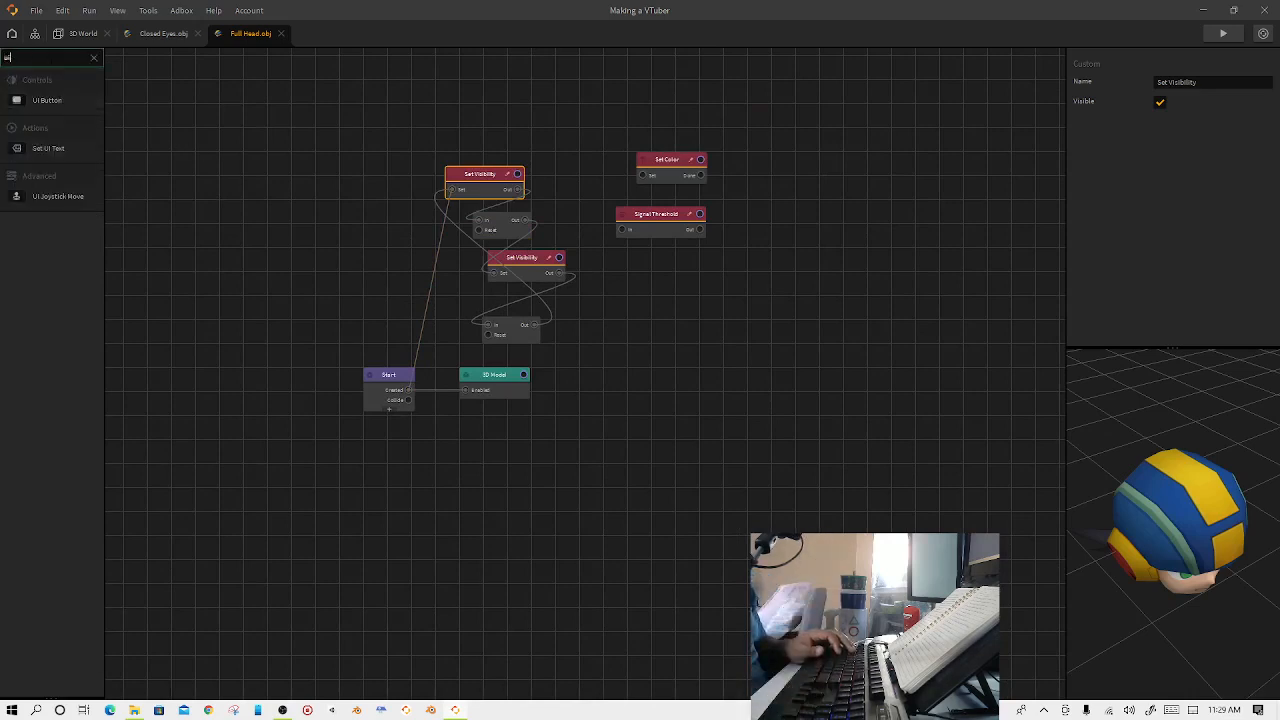
{"action": "left_click_drag", "start_coordinate": [57, 110], "coordinate": [362, 262]}
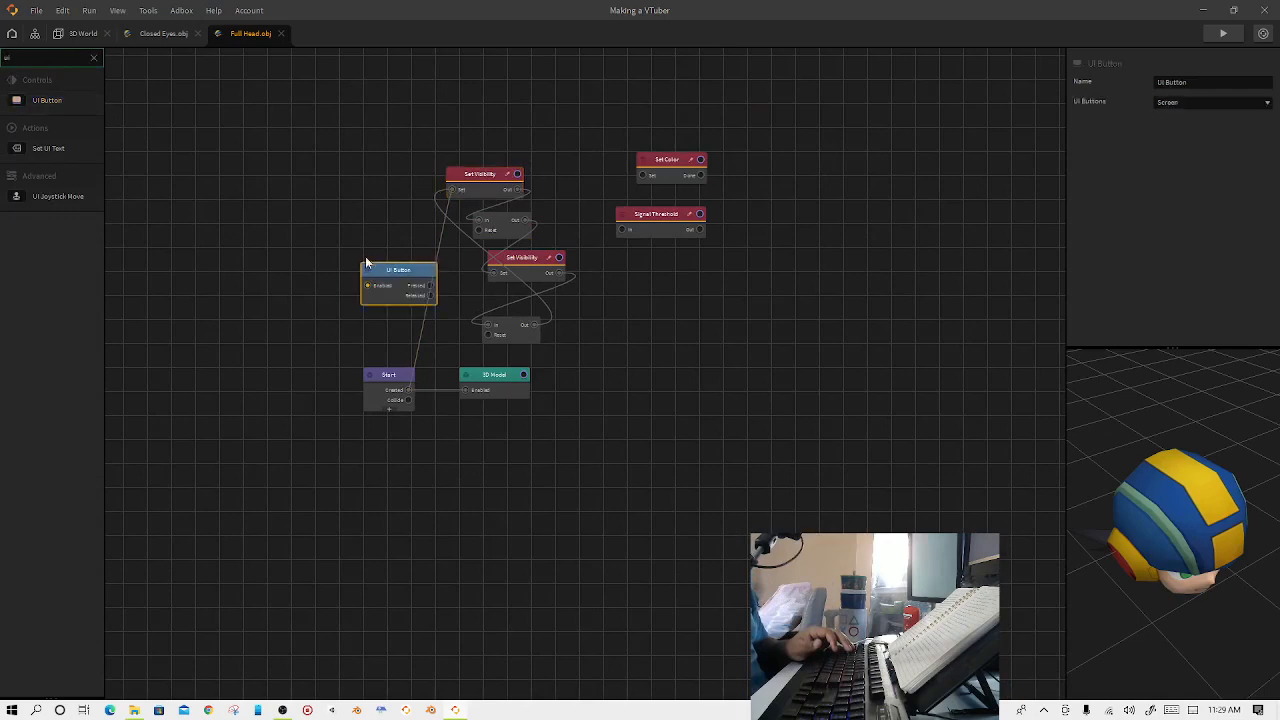
{"action": "scroll", "coordinate": [400, 290], "scroll_direction": "up", "scroll_amount": 3}
{"action": "scroll", "coordinate": [400, 290], "scroll_direction": "up", "scroll_amount": 2}
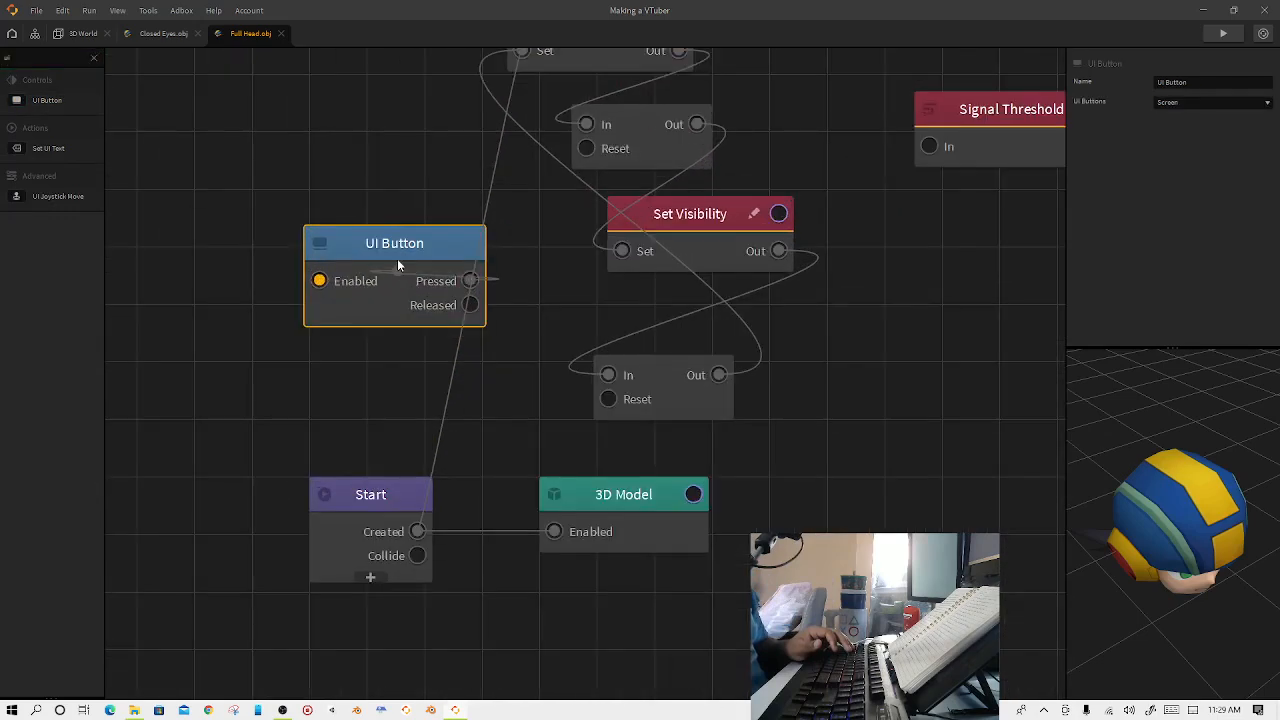
{"action": "left_click_drag", "start_coordinate": [417, 249], "coordinate": [373, 112]}
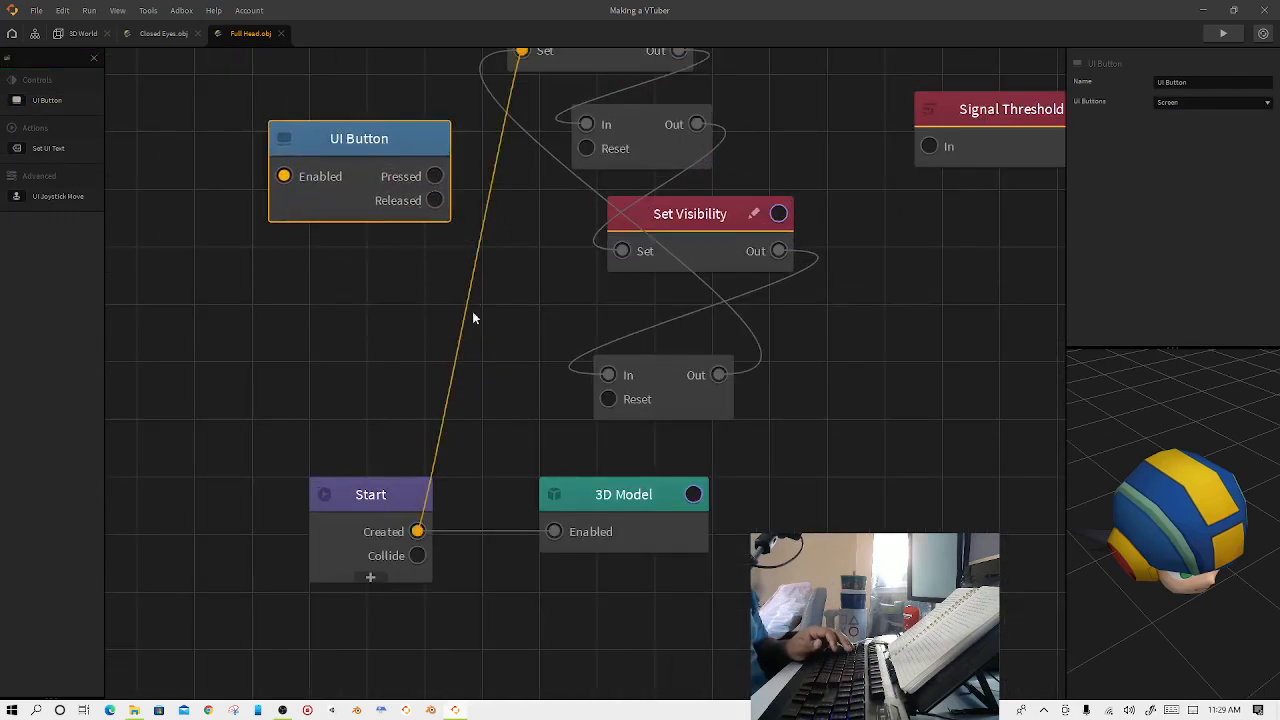
{"action": "scroll", "coordinate": [460, 325], "scroll_direction": "down", "scroll_amount": 3}
{"action": "middle_click_drag", "start_coordinate": [473, 343], "coordinate": [416, 369]}
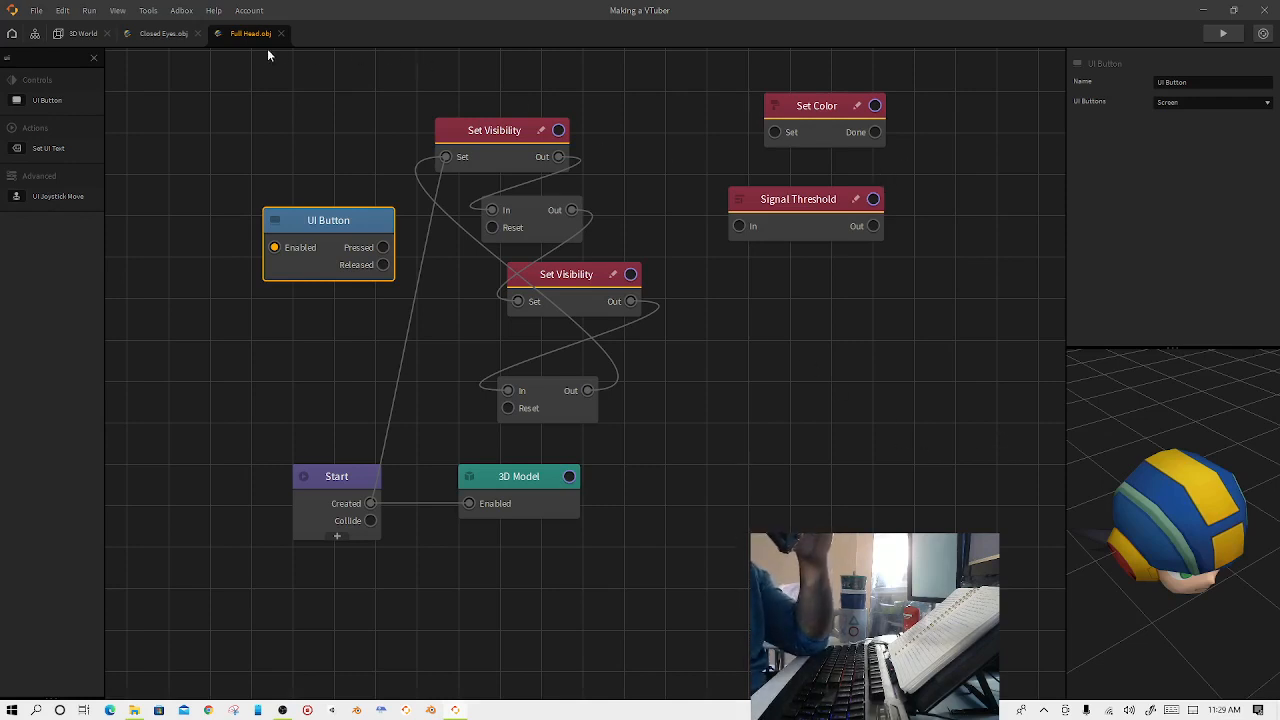
Look over the Closed Eyes.obj node map, and return to the 3D World scene to open the project export.
{"action": "left_click", "coordinate": [155, 36]}
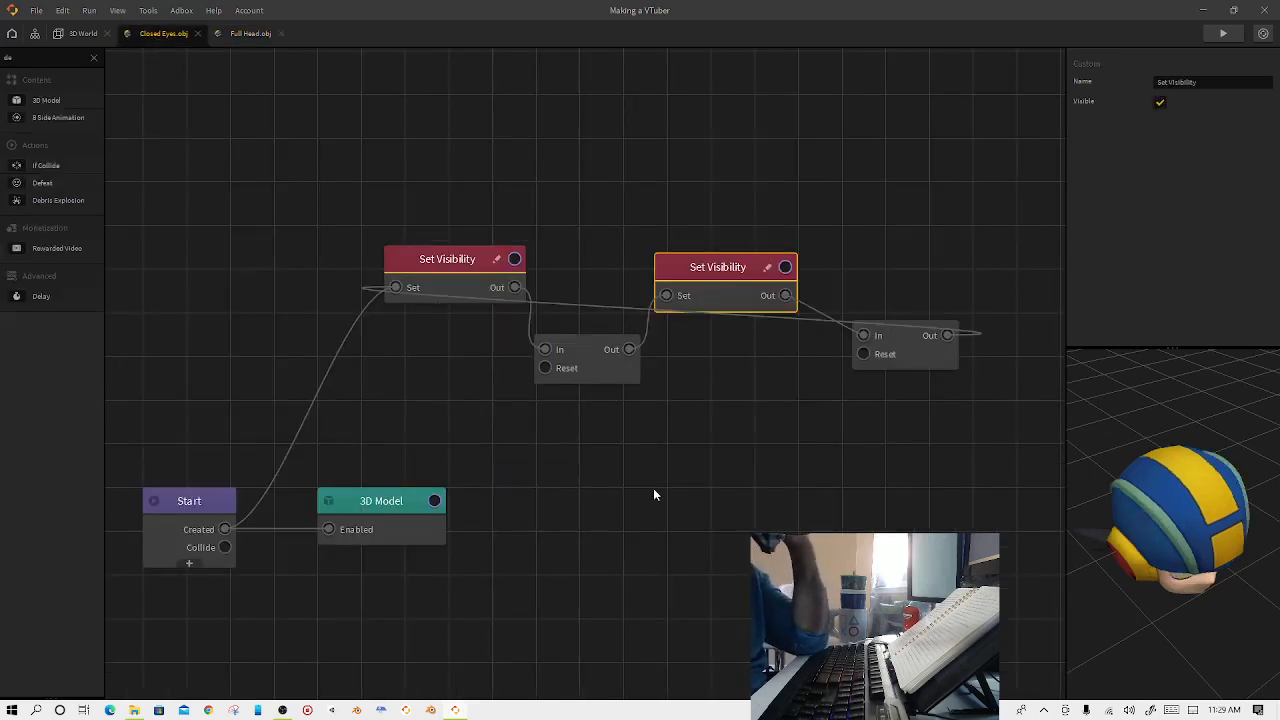
{"action": "left_click", "coordinate": [83, 37]}
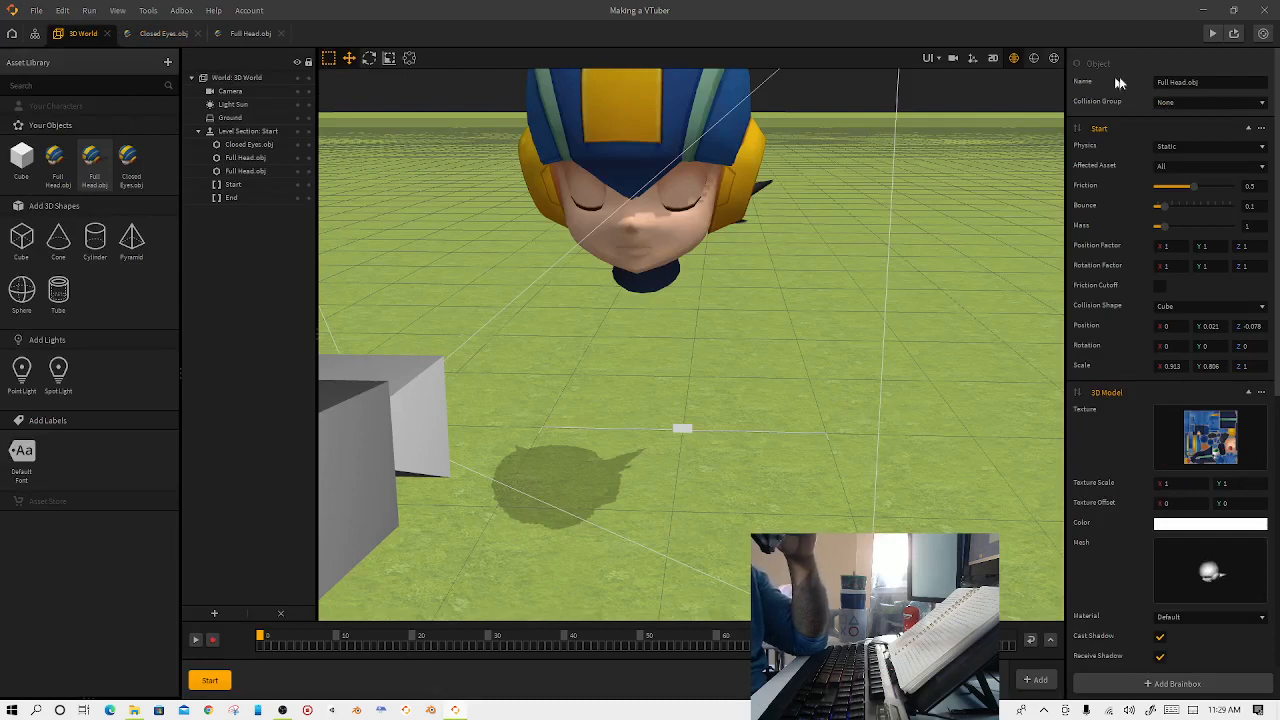
{"action": "left_click", "coordinate": [1234, 35]}
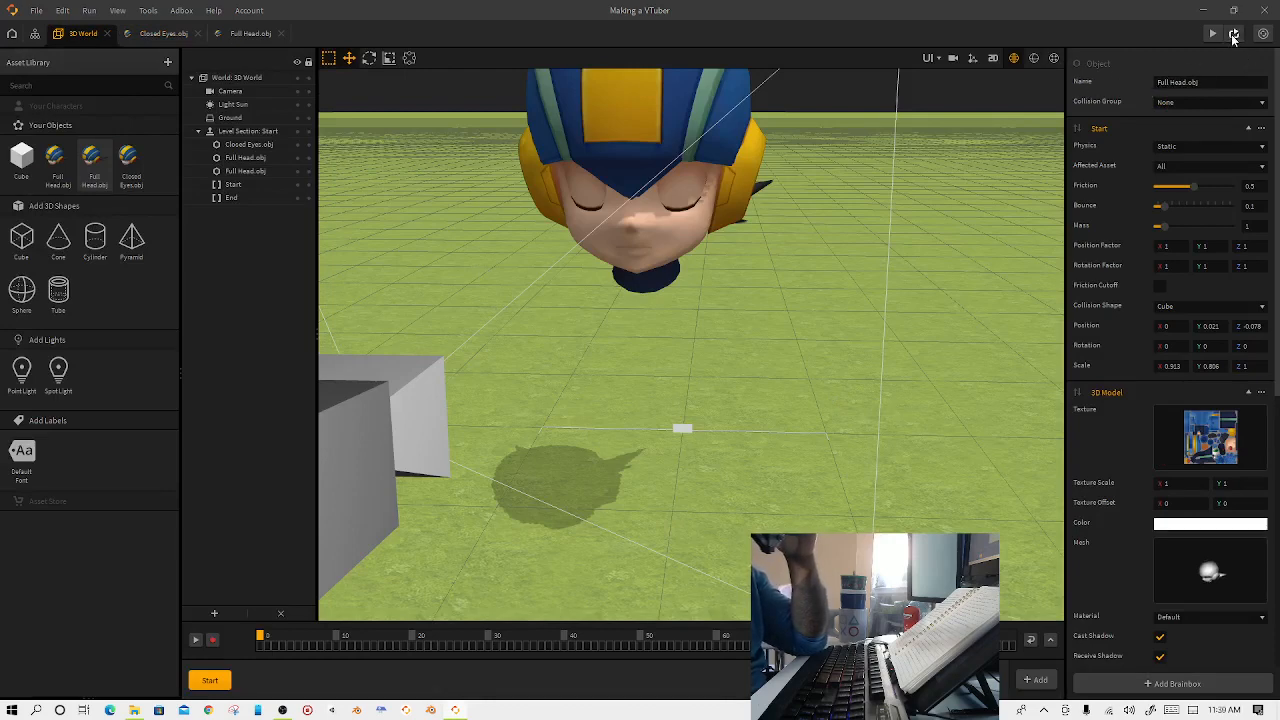